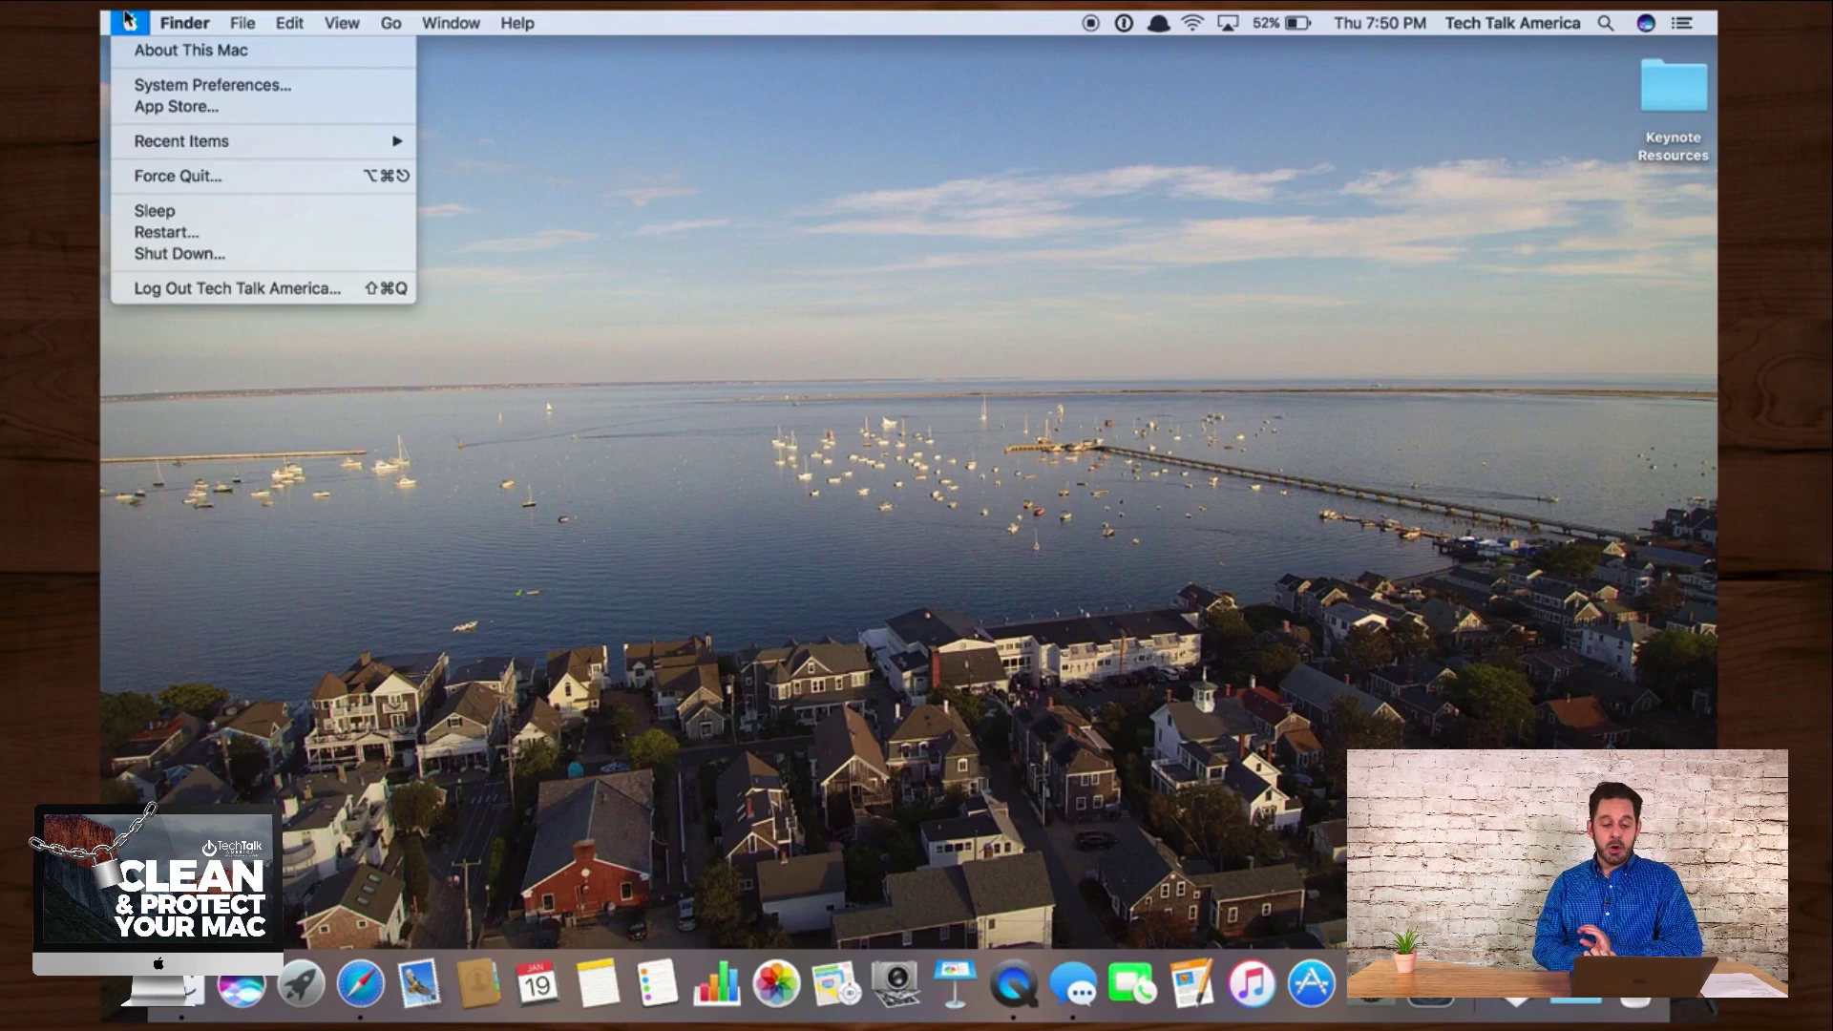
# Step: Show About This Mac's Storage tab: 551.46 GB available of 999.23 GB on Macintosh HD
pyautogui.click(150, 51)
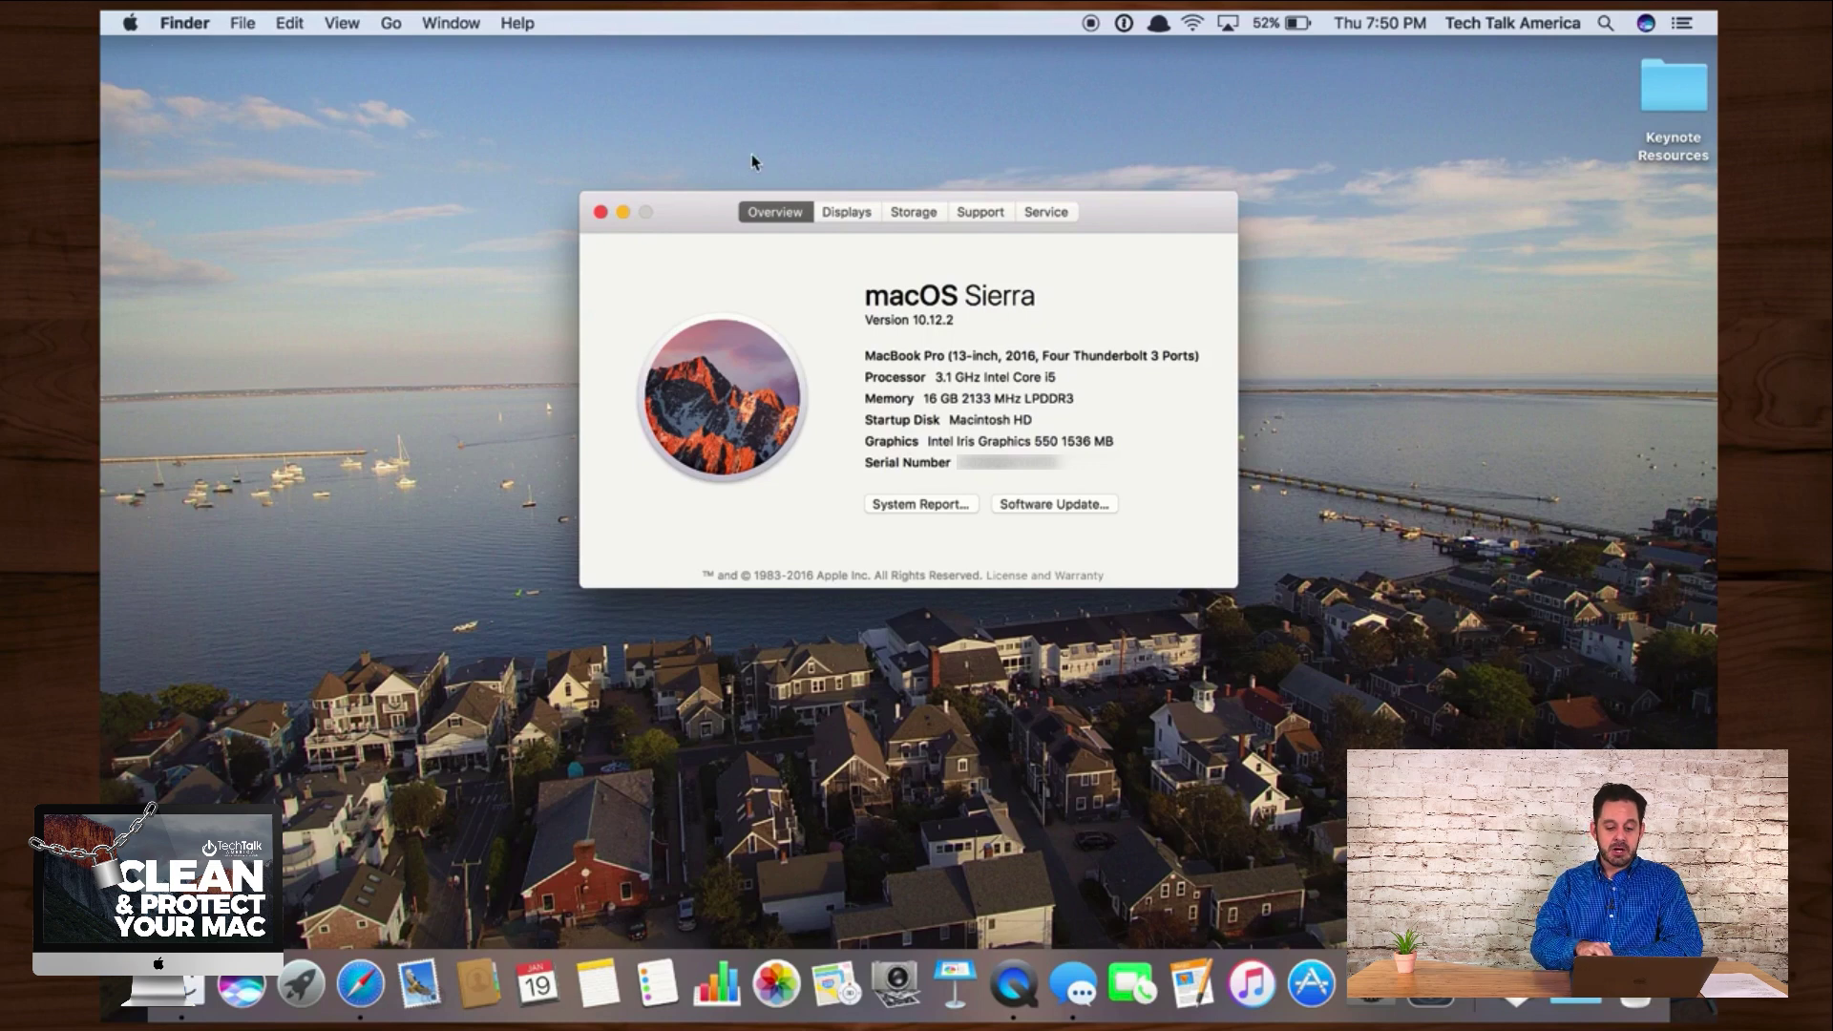
pyautogui.click(914, 212)
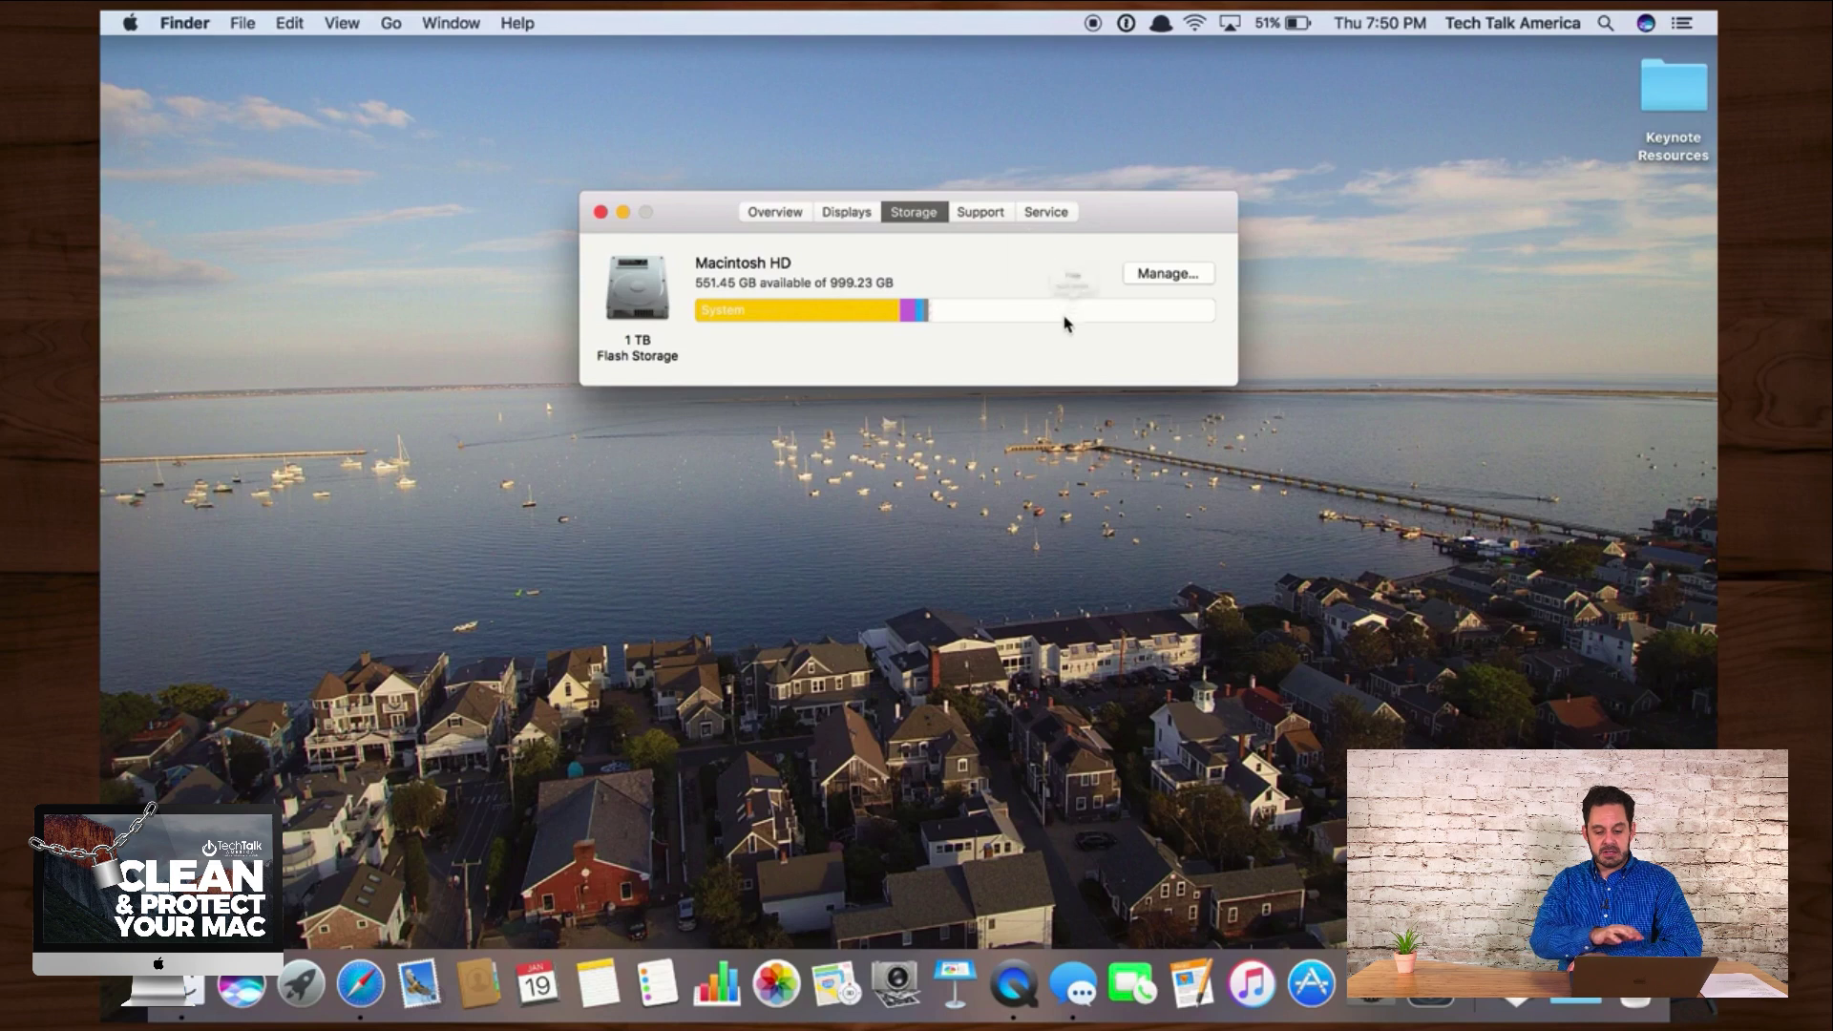
pyautogui.moveTo(1067, 324)
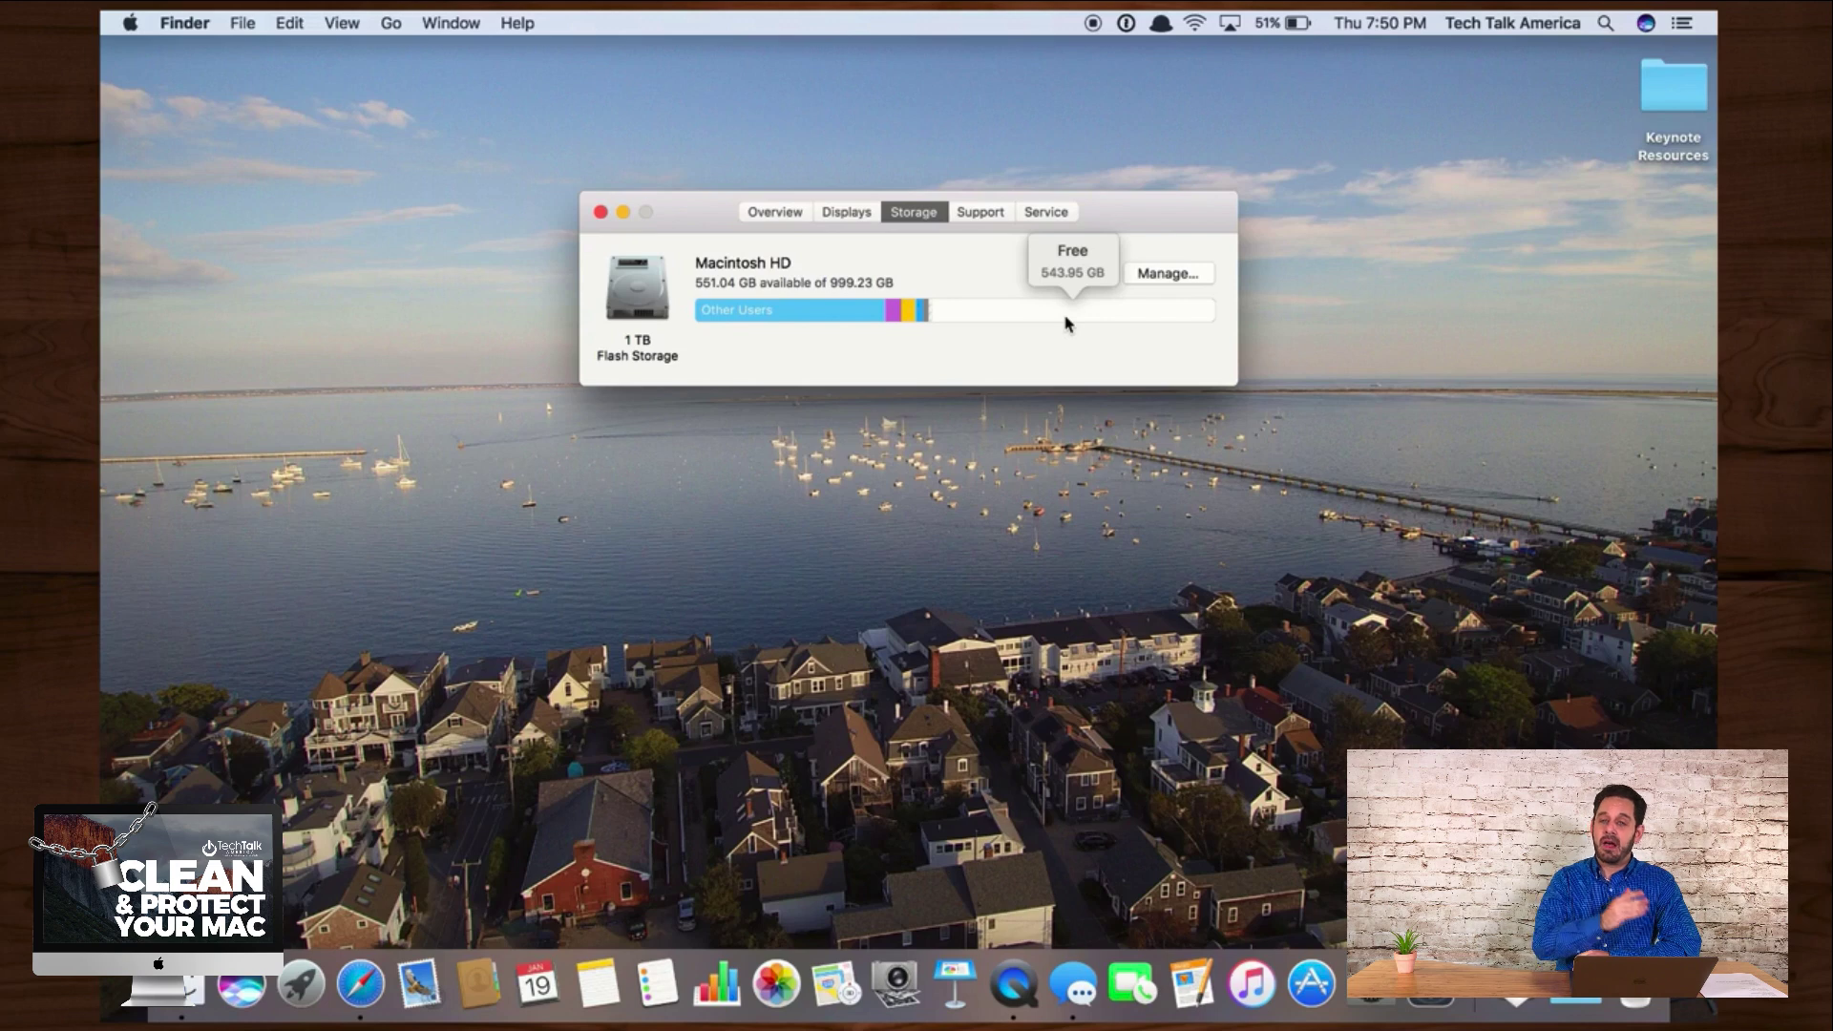
pyautogui.moveTo(910, 318)
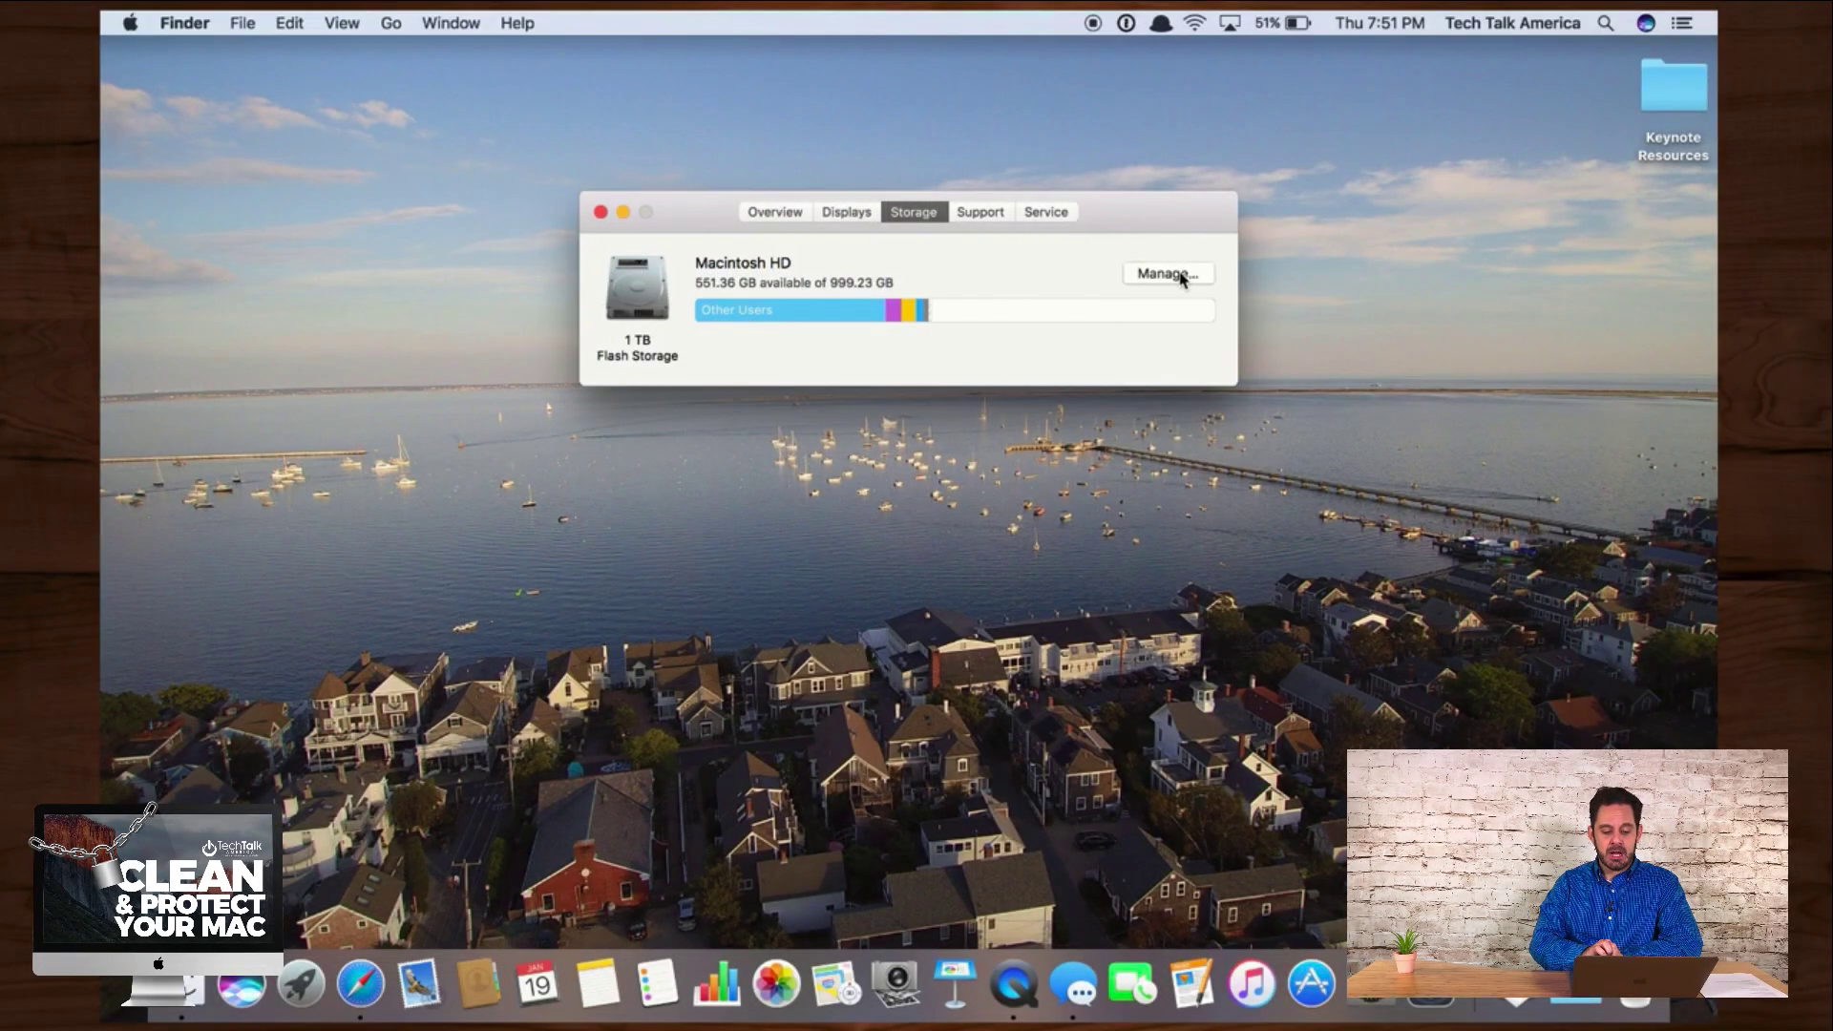
# Step: Open Storage Management to see Macintosh HD's space-saving recommendations
pyautogui.click(1168, 274)
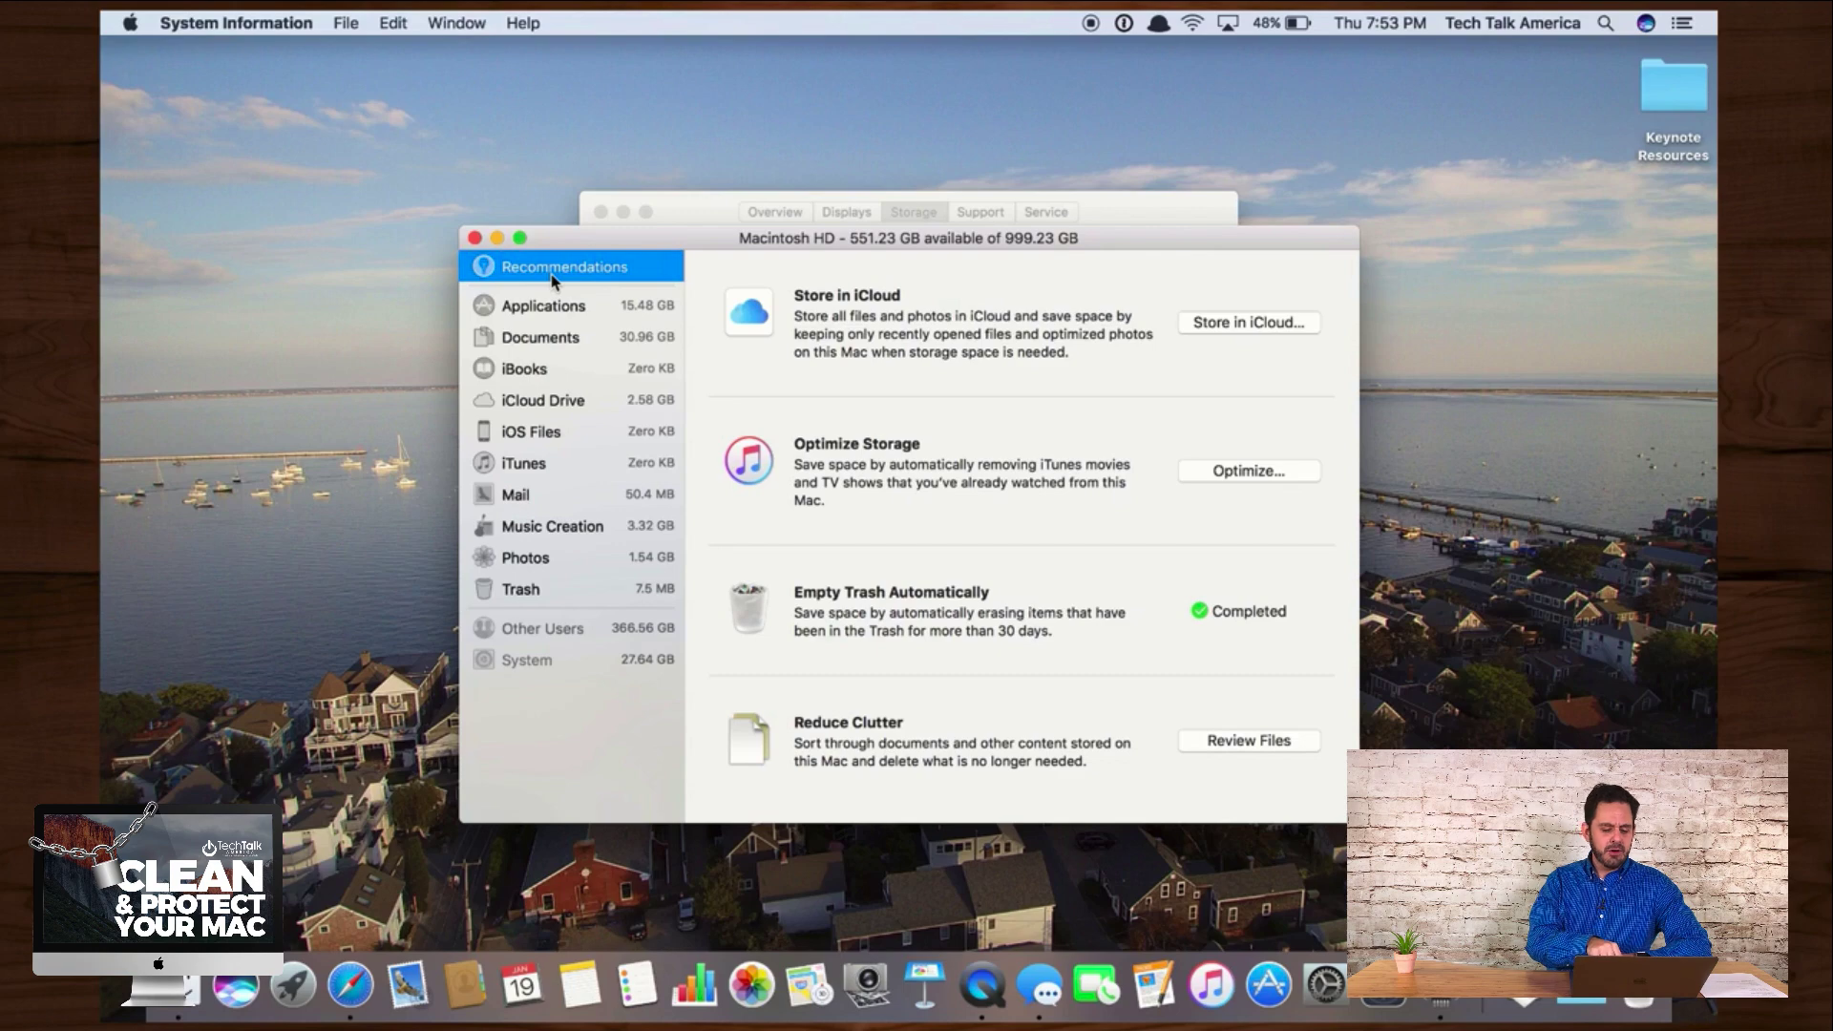
# Step: Review the Applications list sorted by size, then close the Storage Management window
pyautogui.click(549, 313)
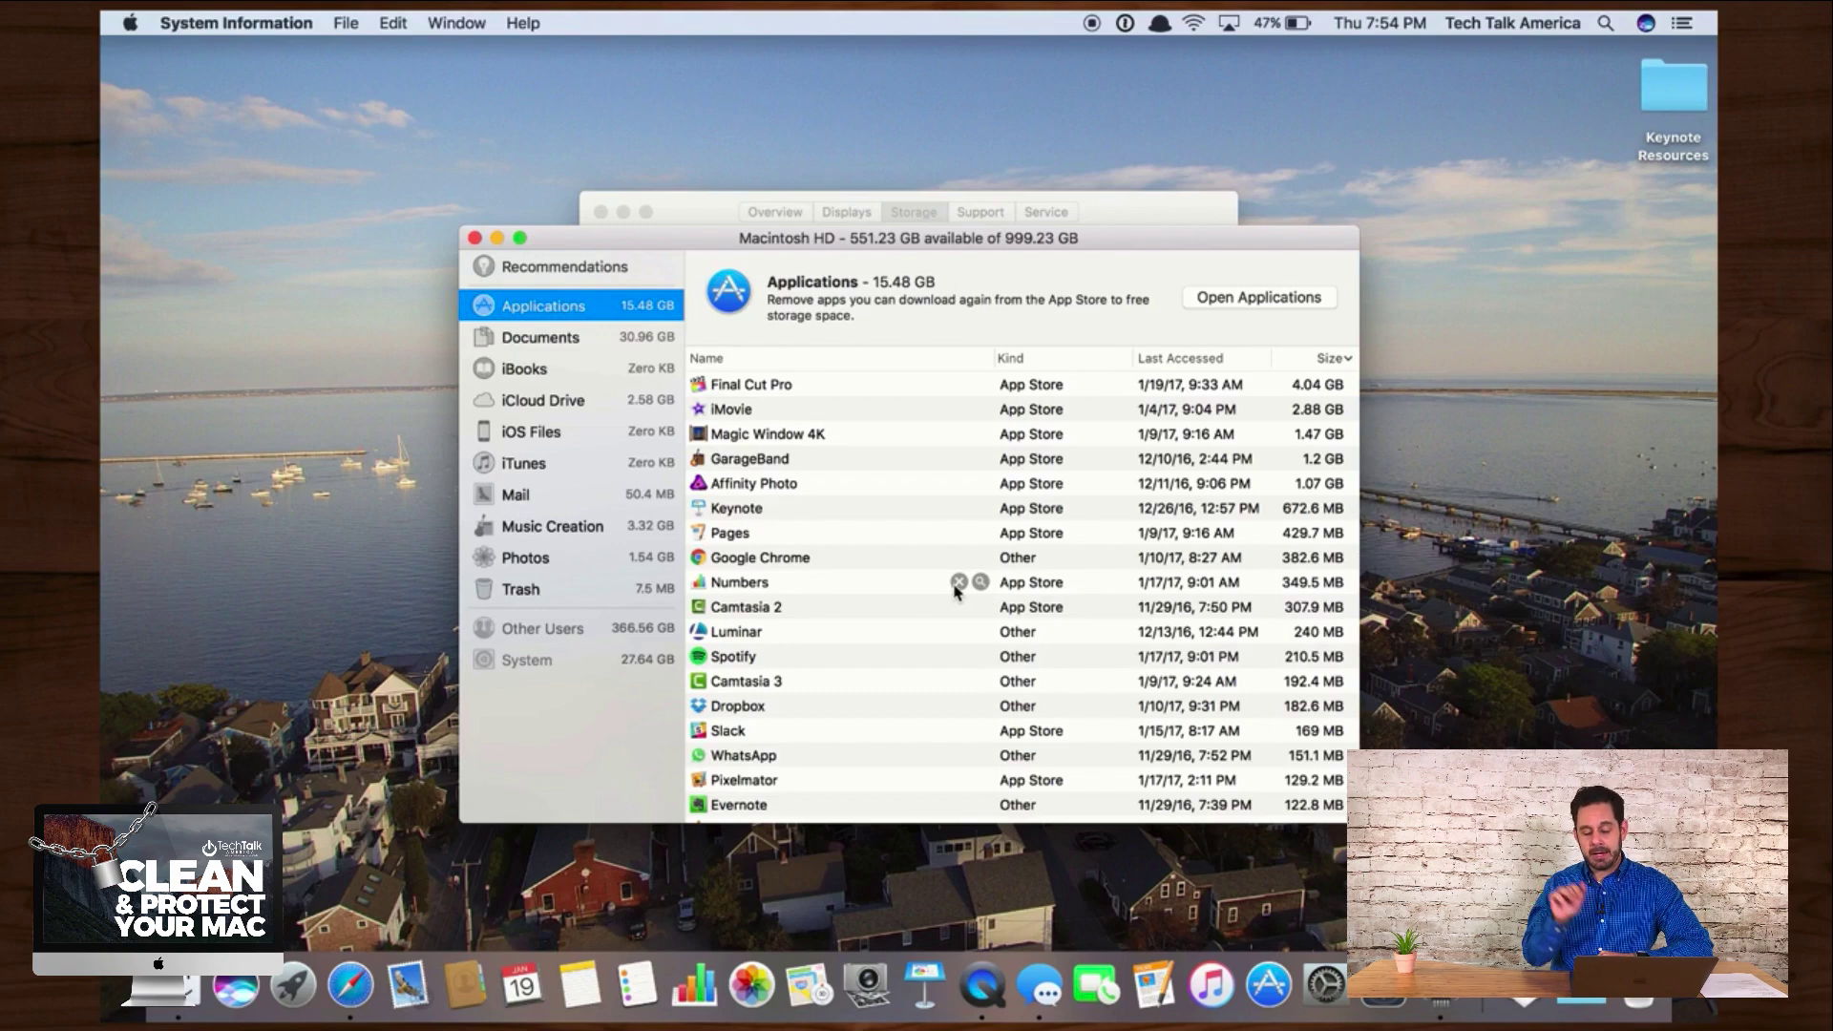
pyautogui.click(475, 239)
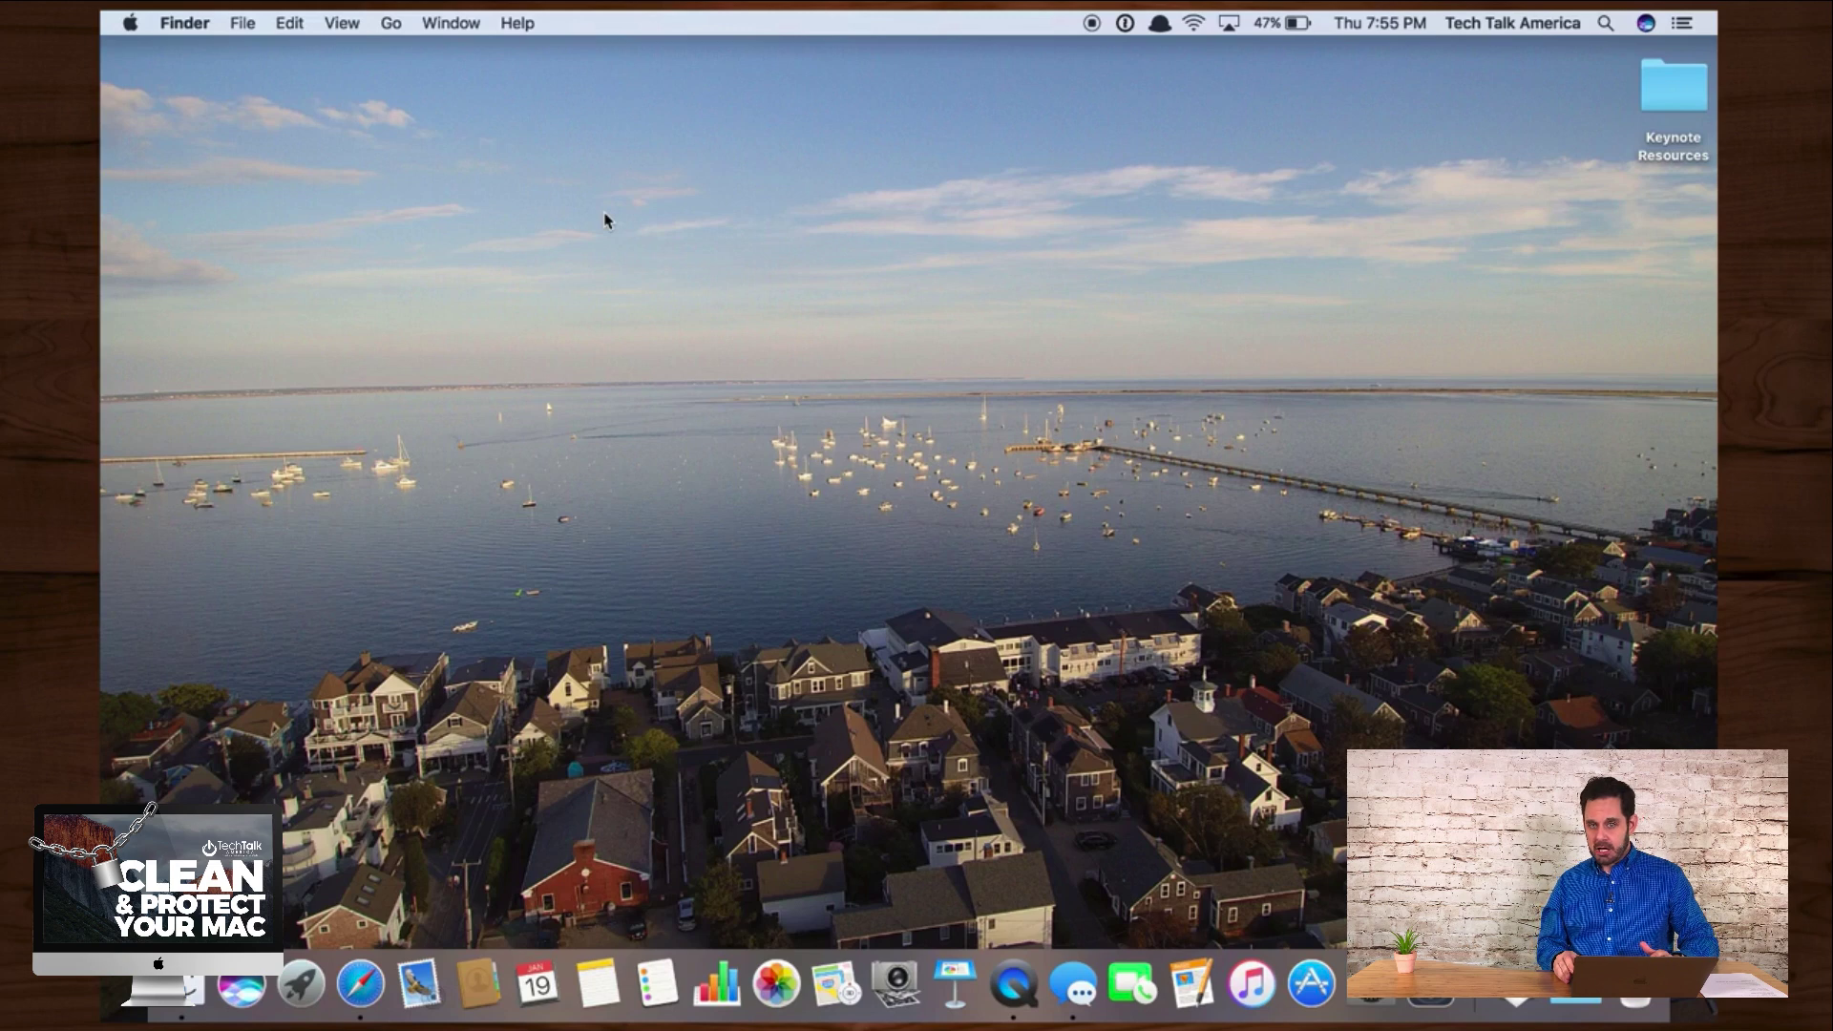
# Step: Open the hidden user Library folder from the Go menu with Option held
pyautogui.click(391, 29)
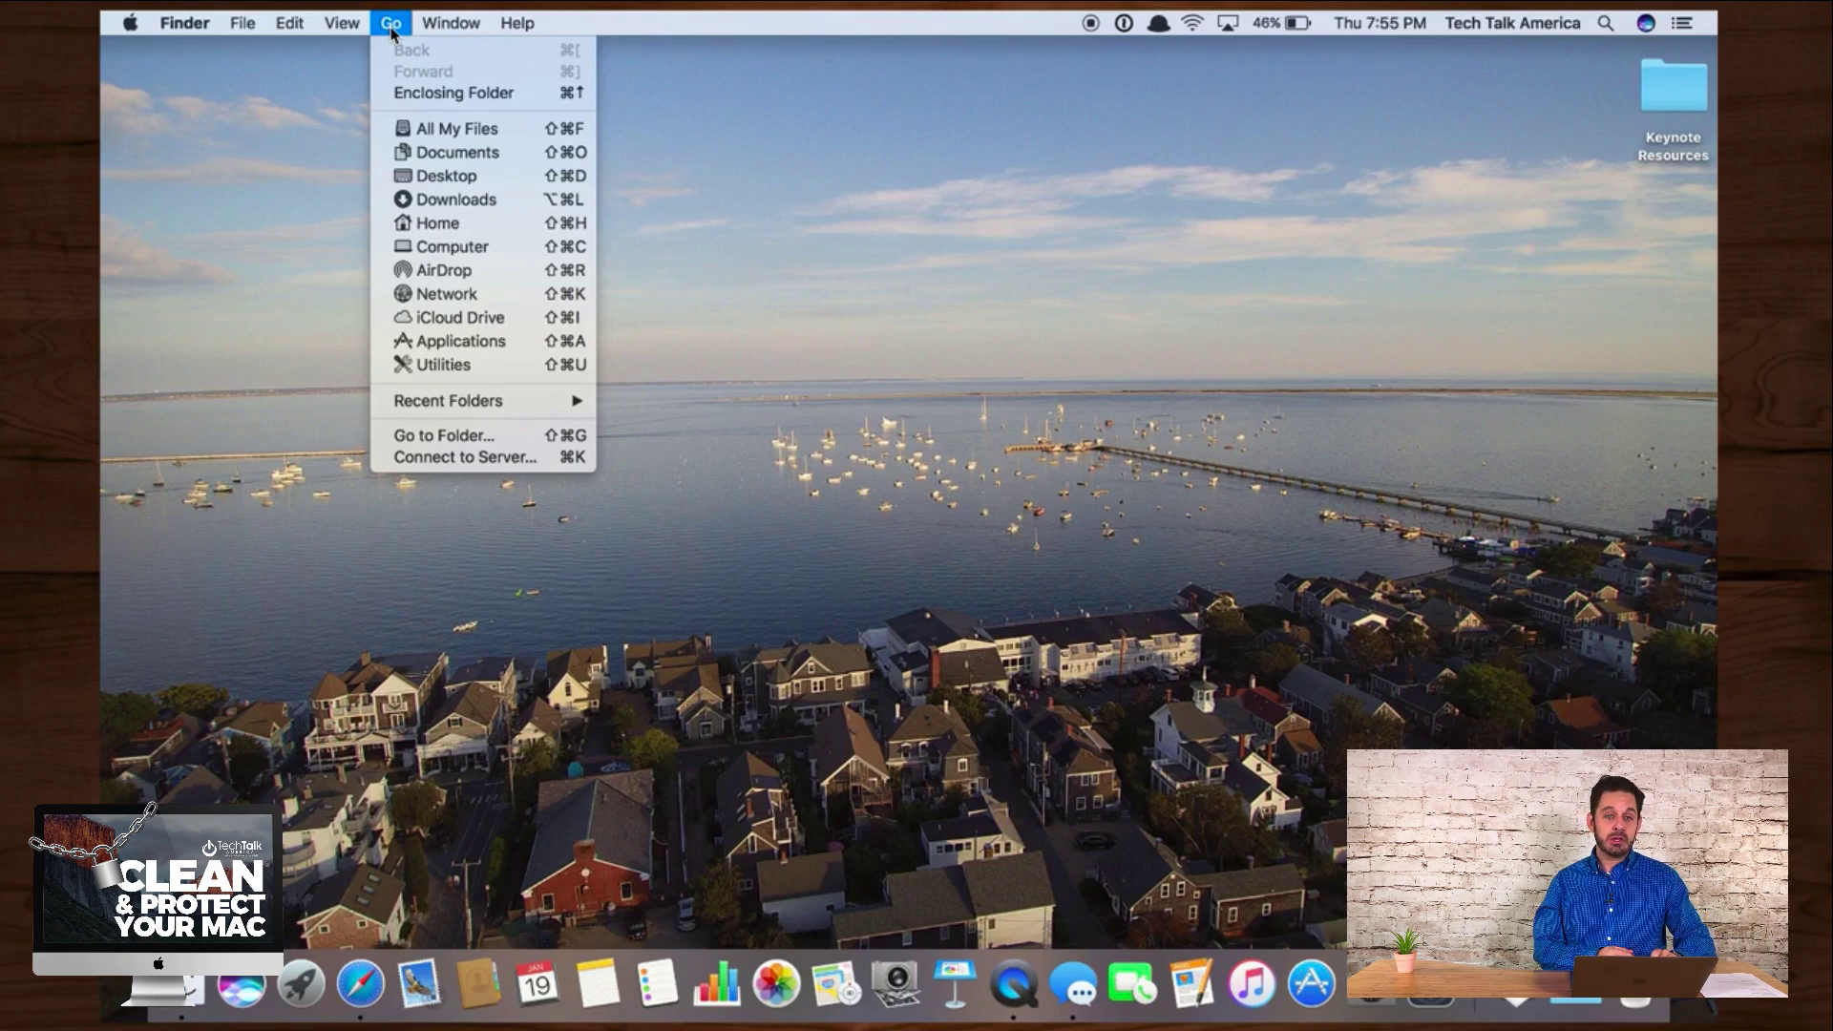
pyautogui.press('alt')
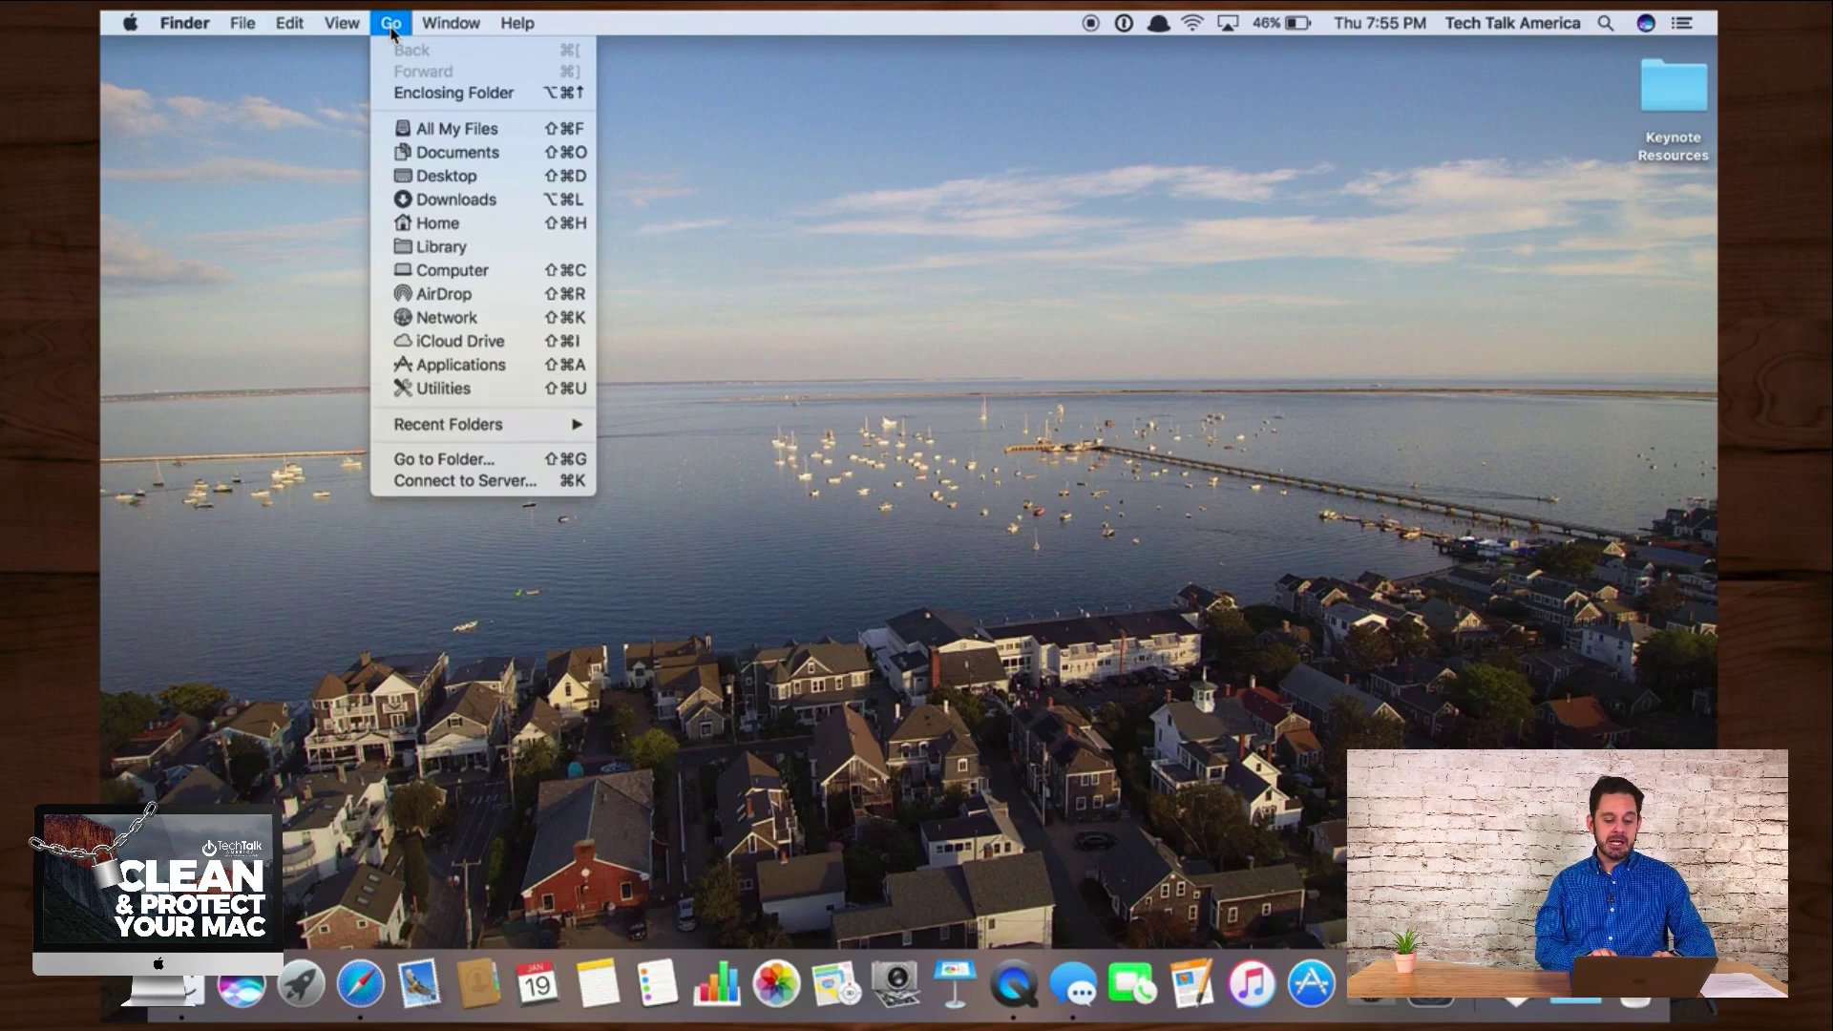
pyautogui.click(413, 247)
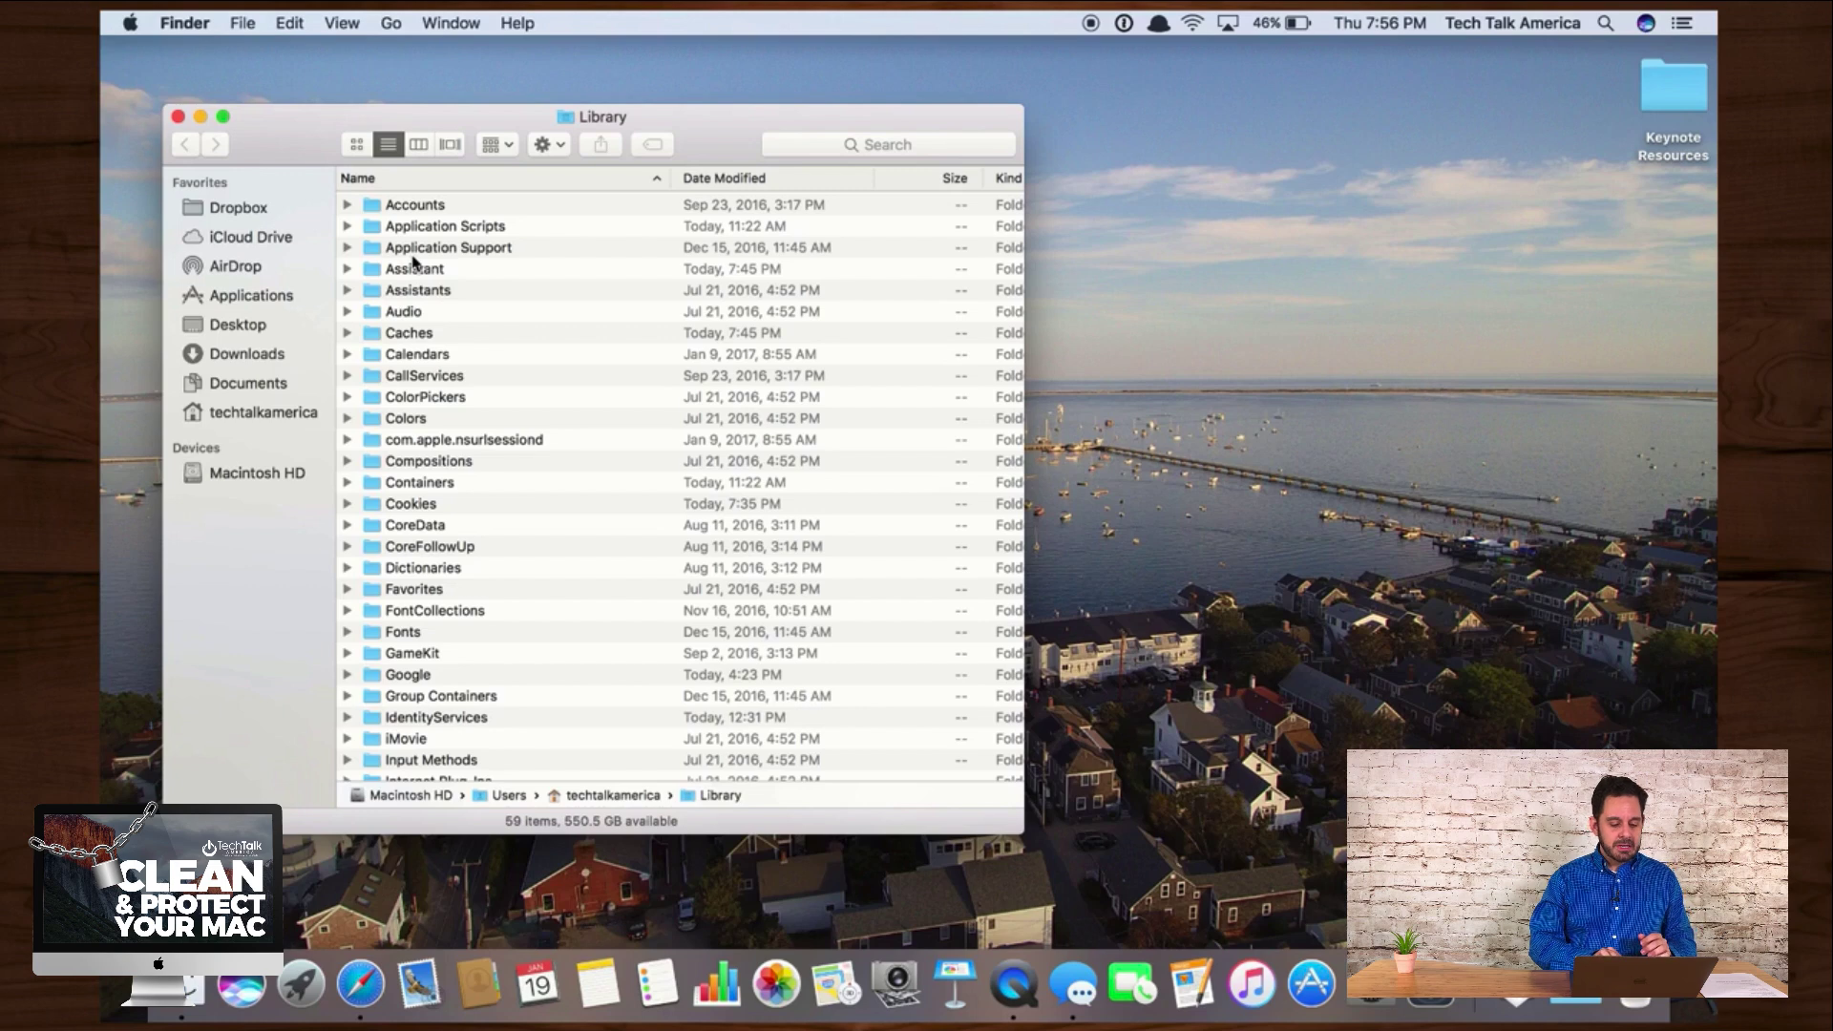
# Step: Check in Get Info that Application Support takes about 270 MB
pyautogui.click(393, 250)
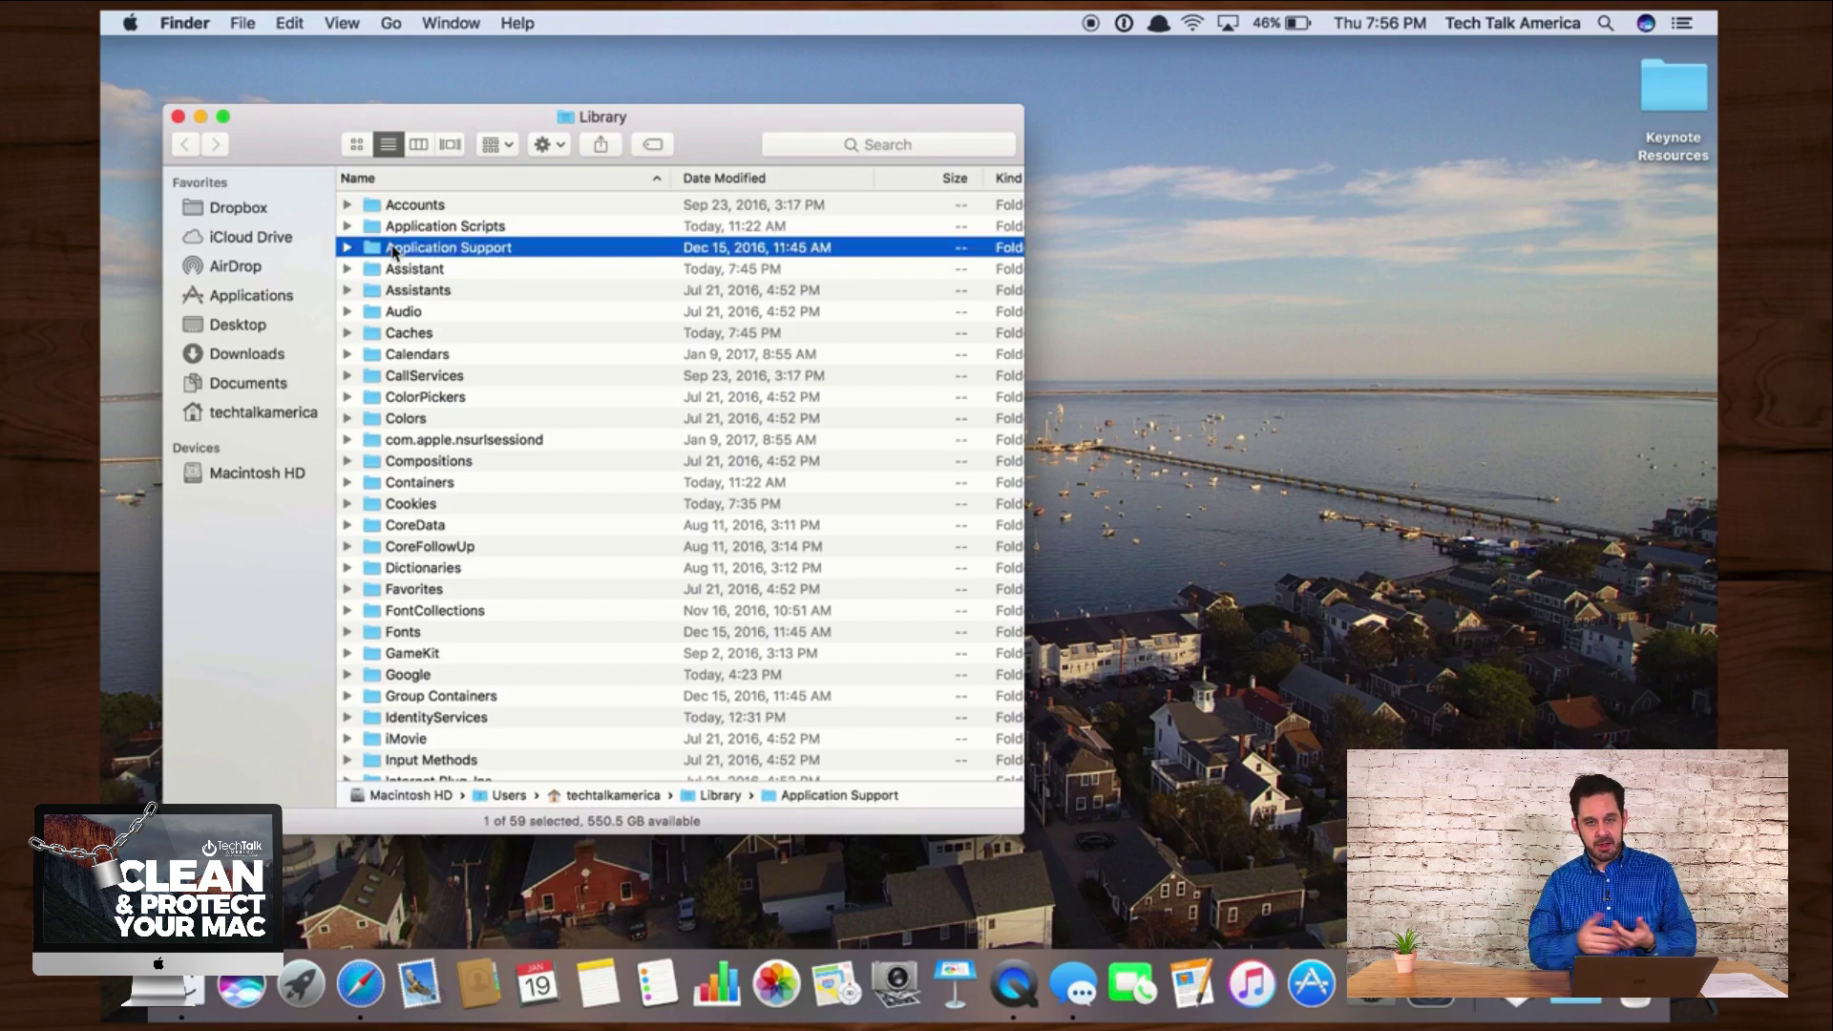
pyautogui.press('super+i')
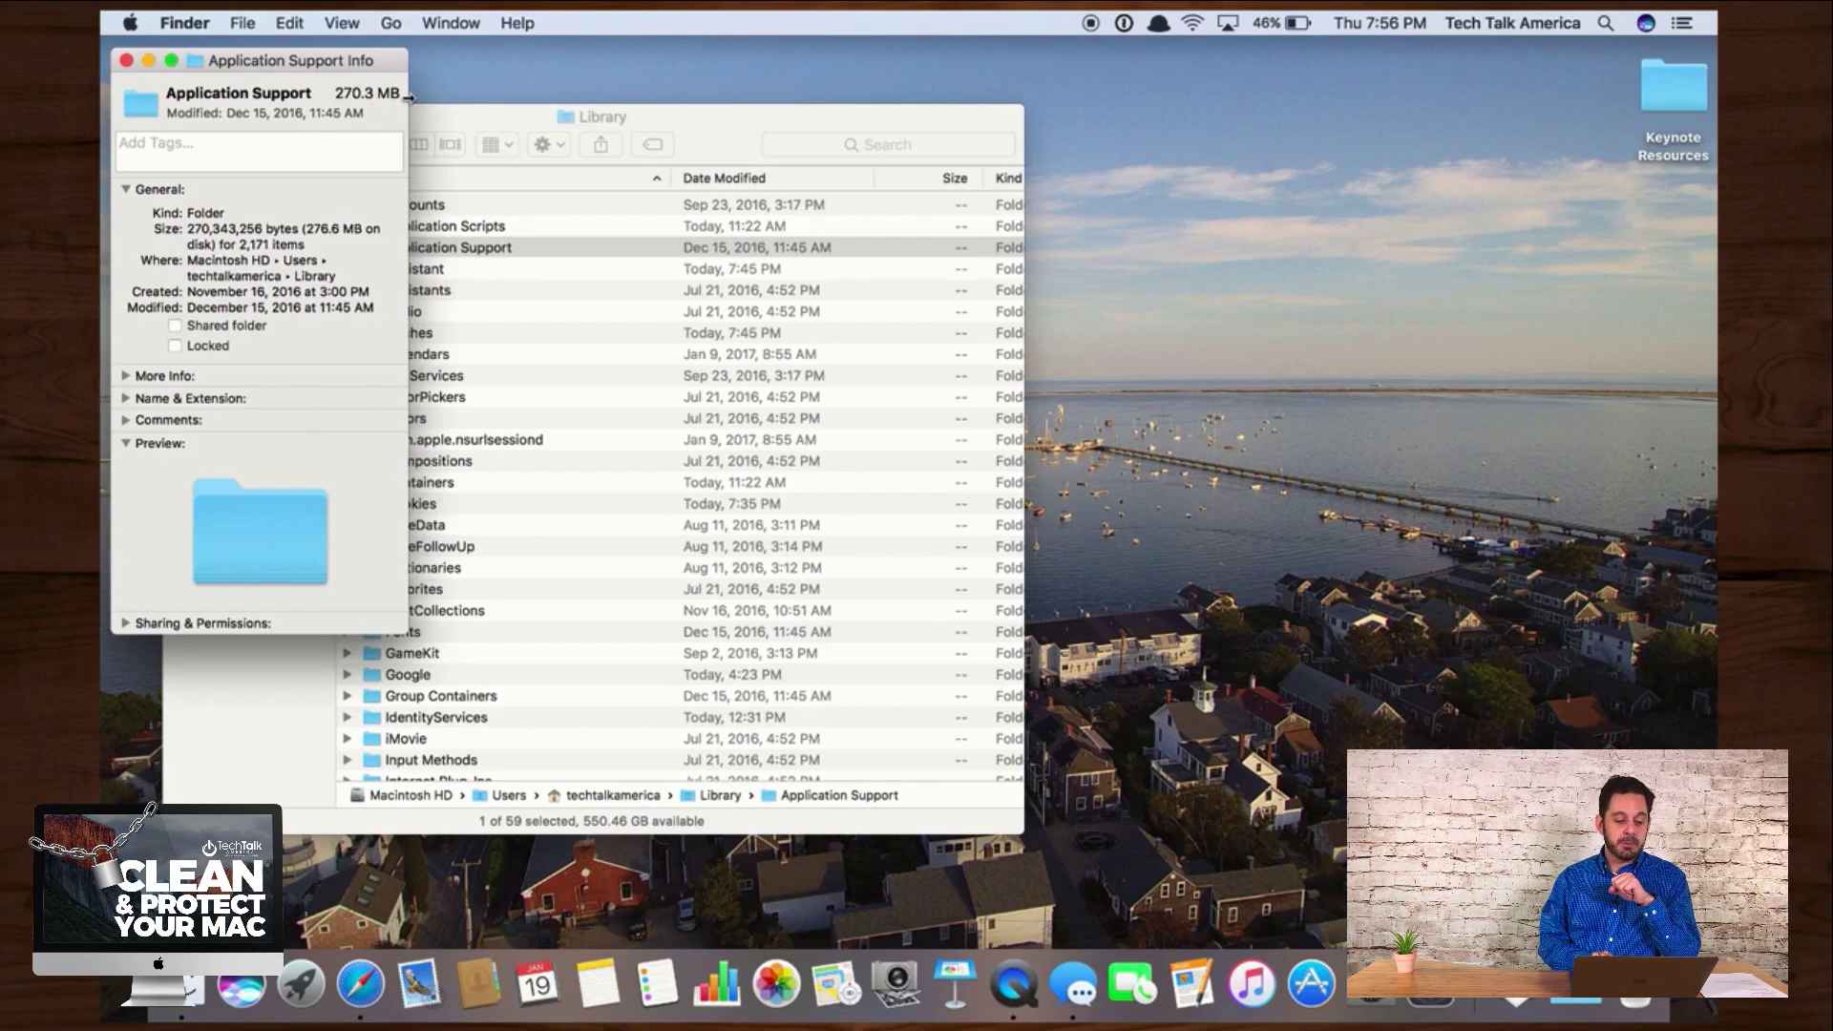
pyautogui.click(126, 61)
# Step: Select the fifteen Library folders from Accounts through Cookies
pyautogui.click(442, 230)
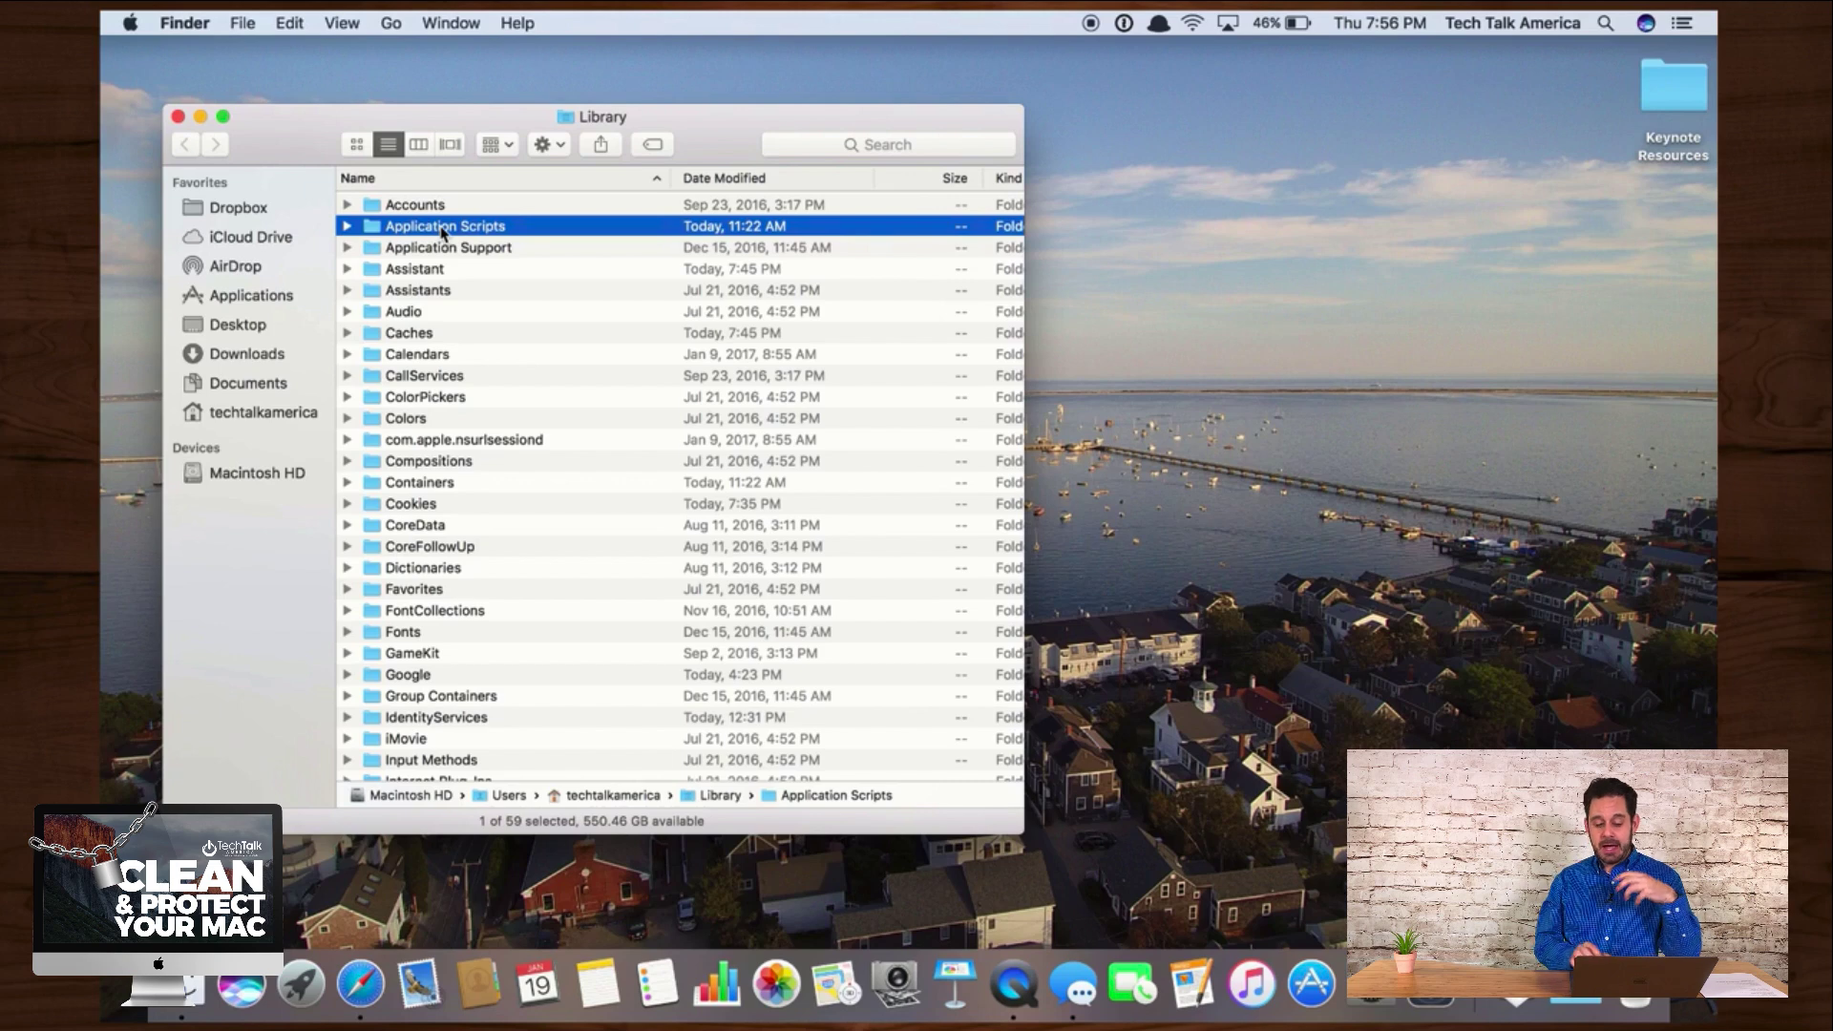
pyautogui.click(471, 208)
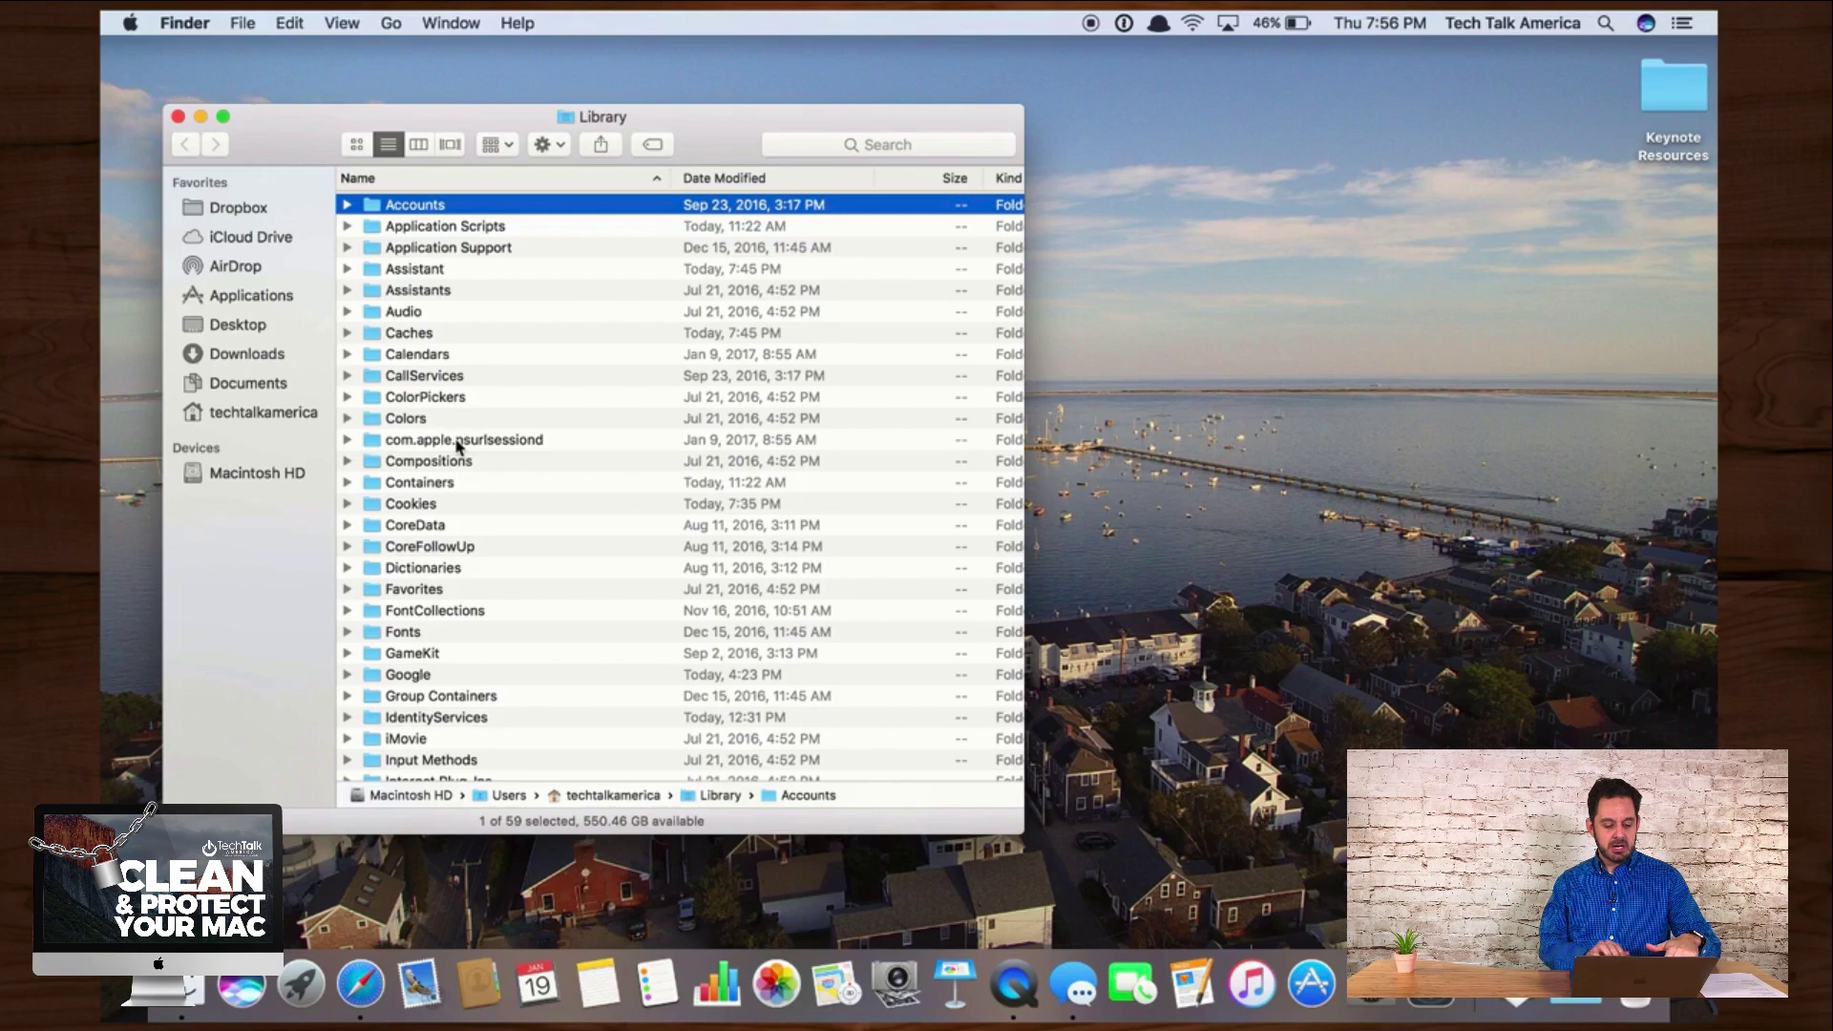
pyautogui.keyDown('shift'); pyautogui.click(459, 506); pyautogui.keyUp('shift')
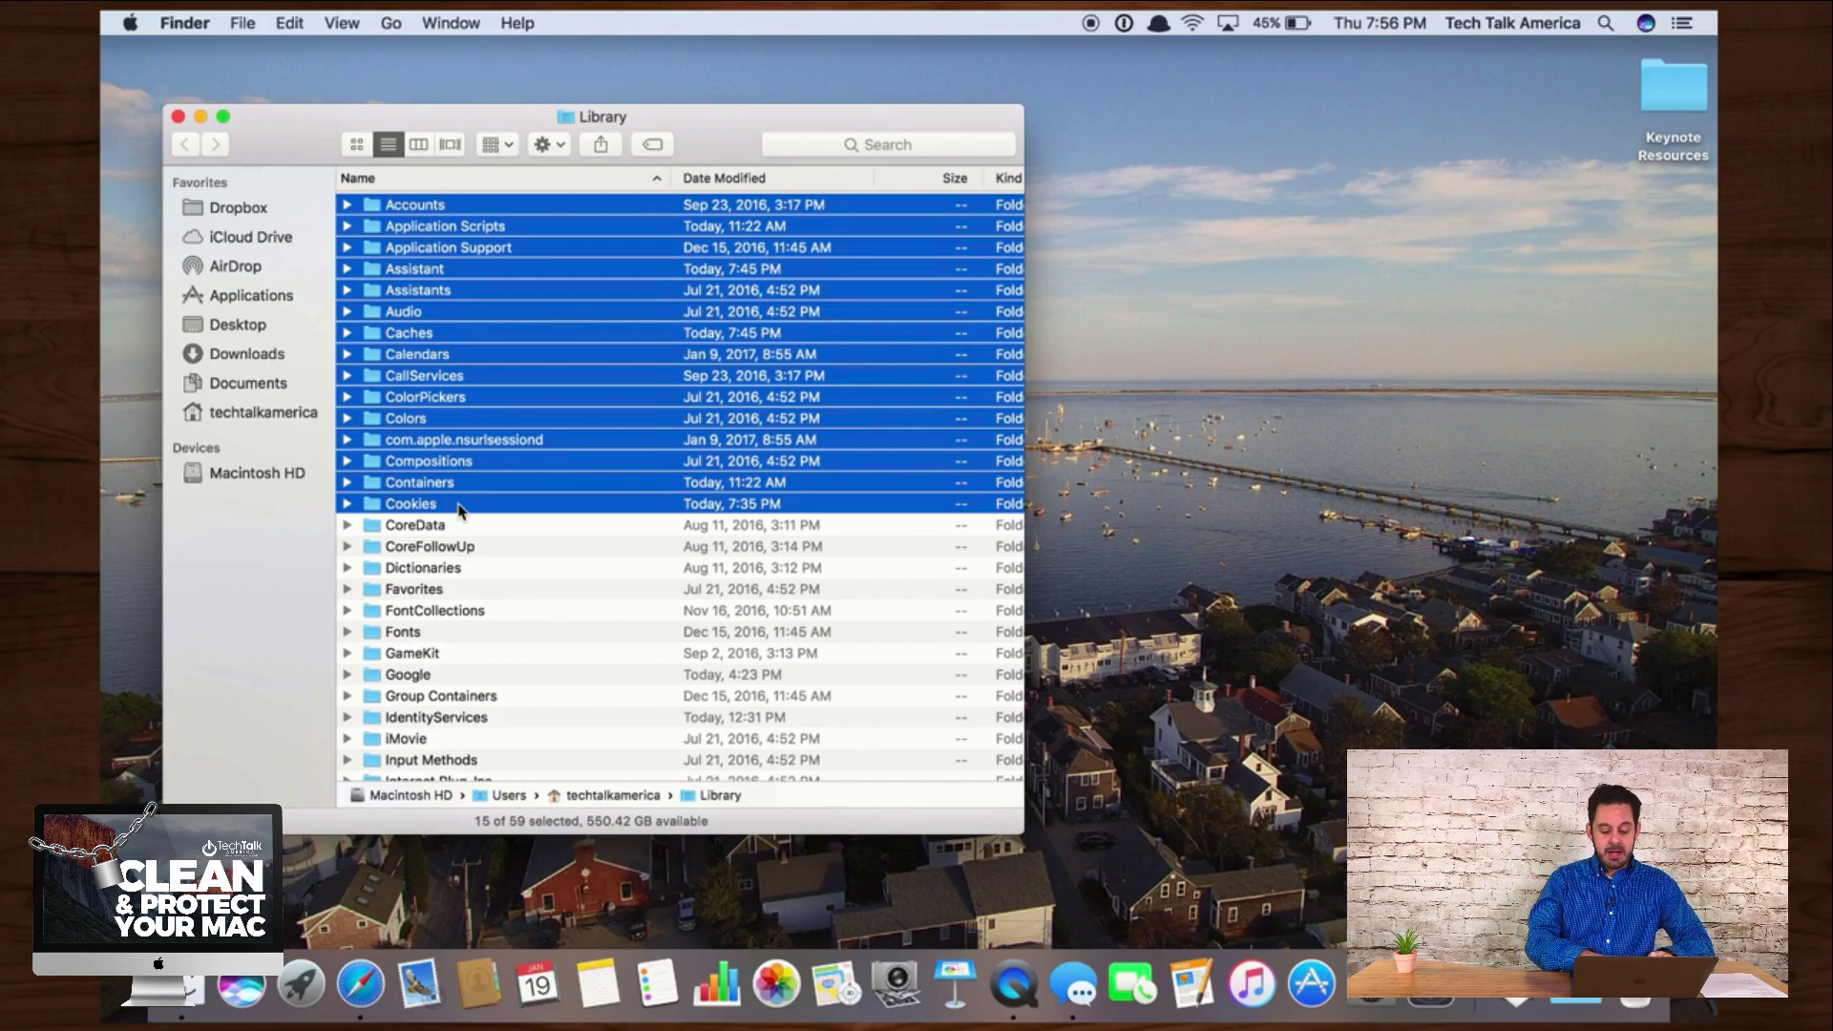
pyautogui.press('ctrl+super+i')
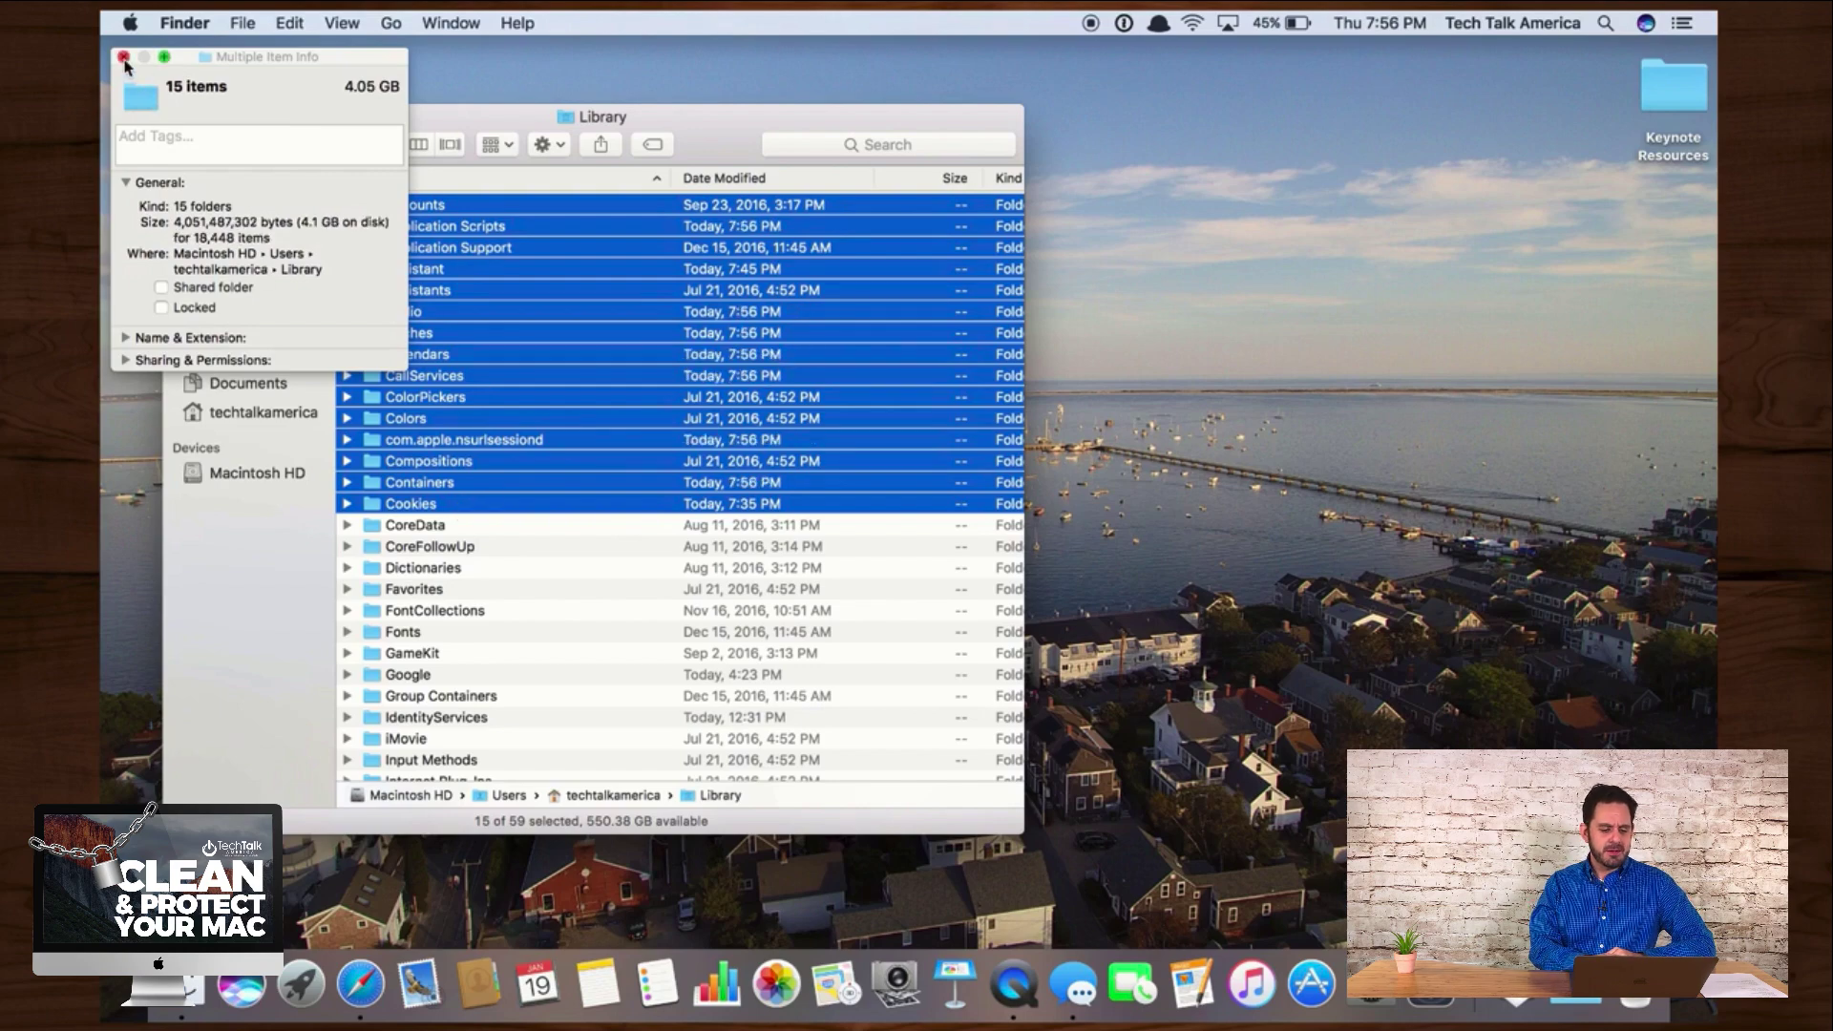
pyautogui.click(123, 57)
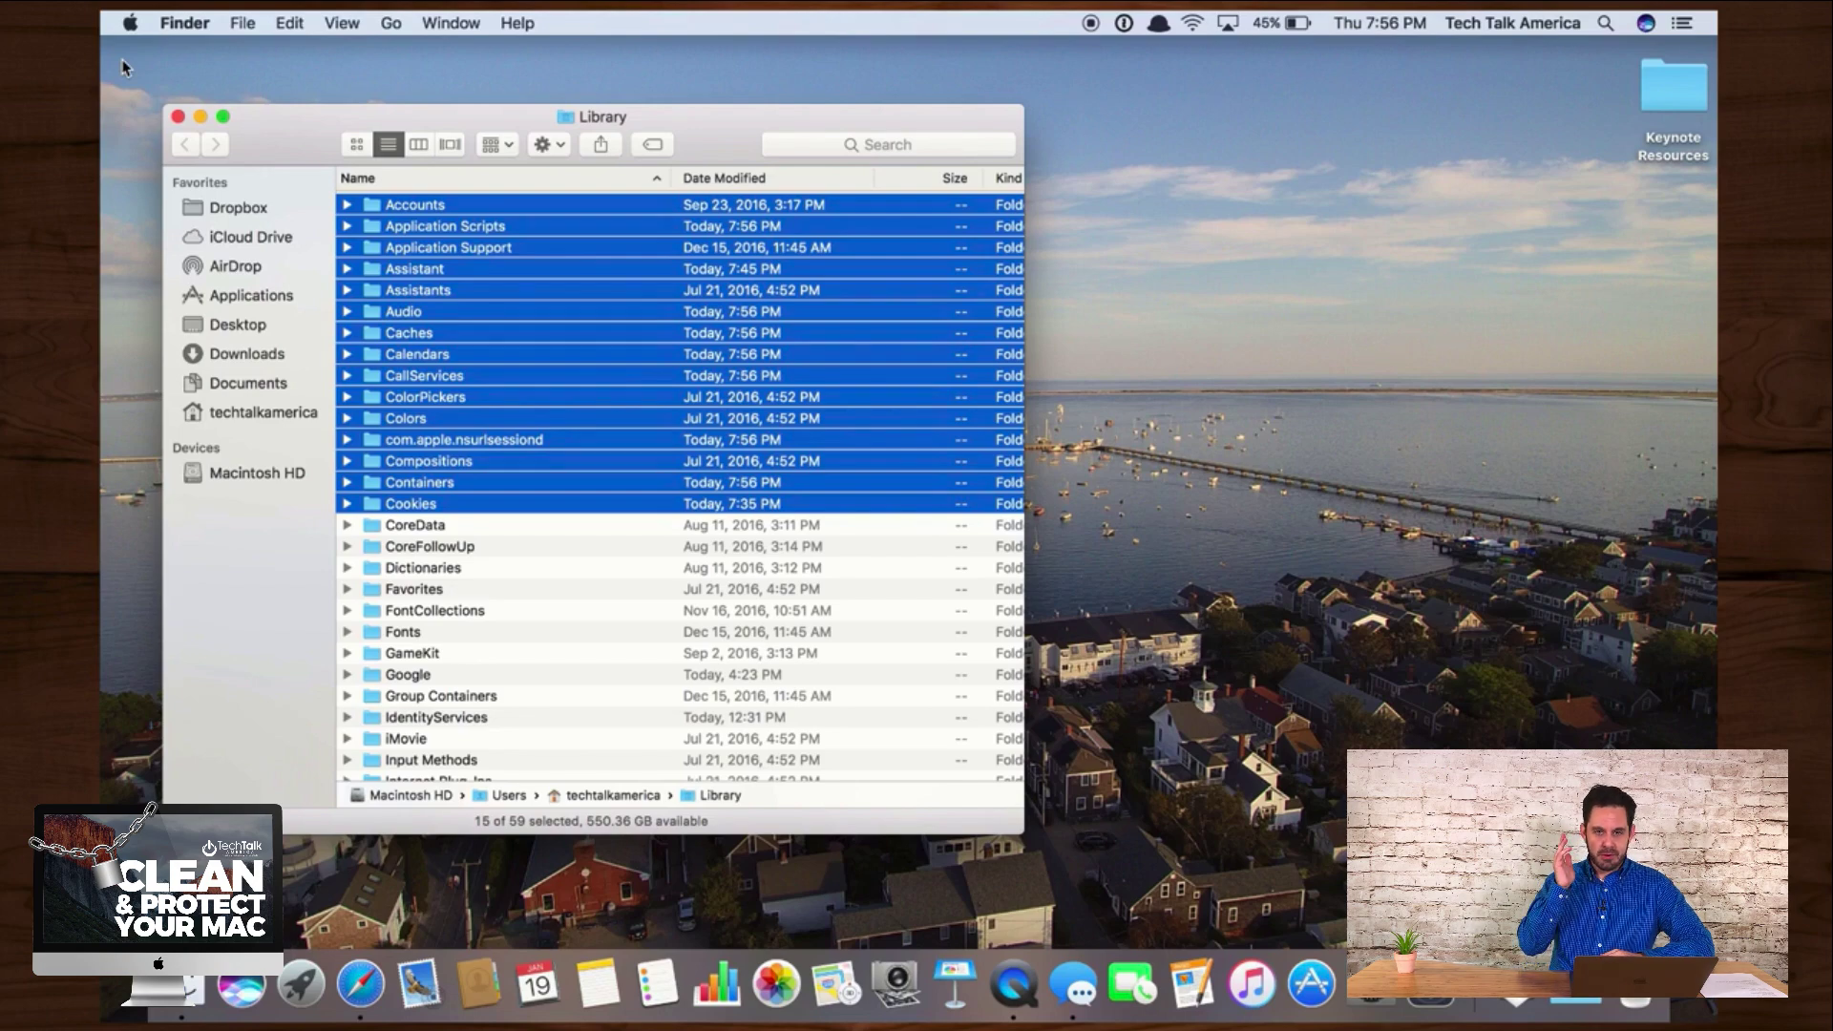
# Step: Close the Library Finder window, leaving the desktop with Keynote Resources
pyautogui.click(178, 116)
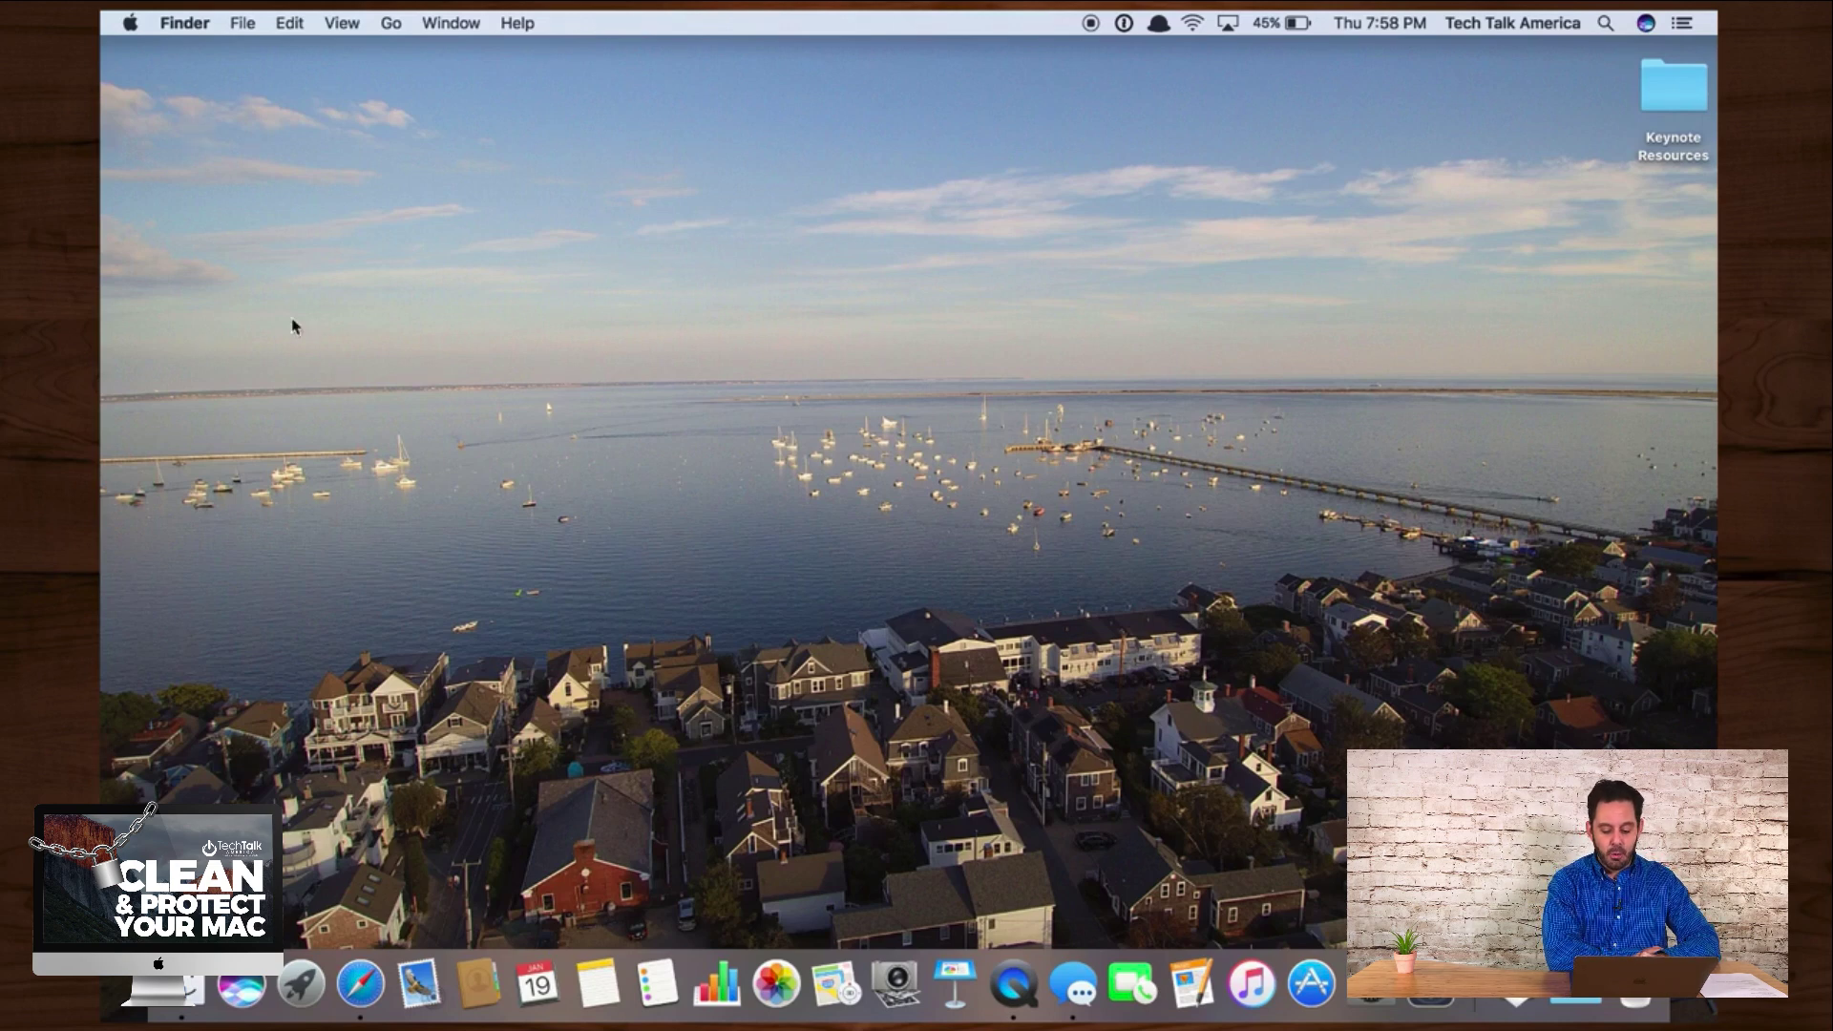
# Step: Launch Messages from the Dock
pyautogui.click(1076, 988)
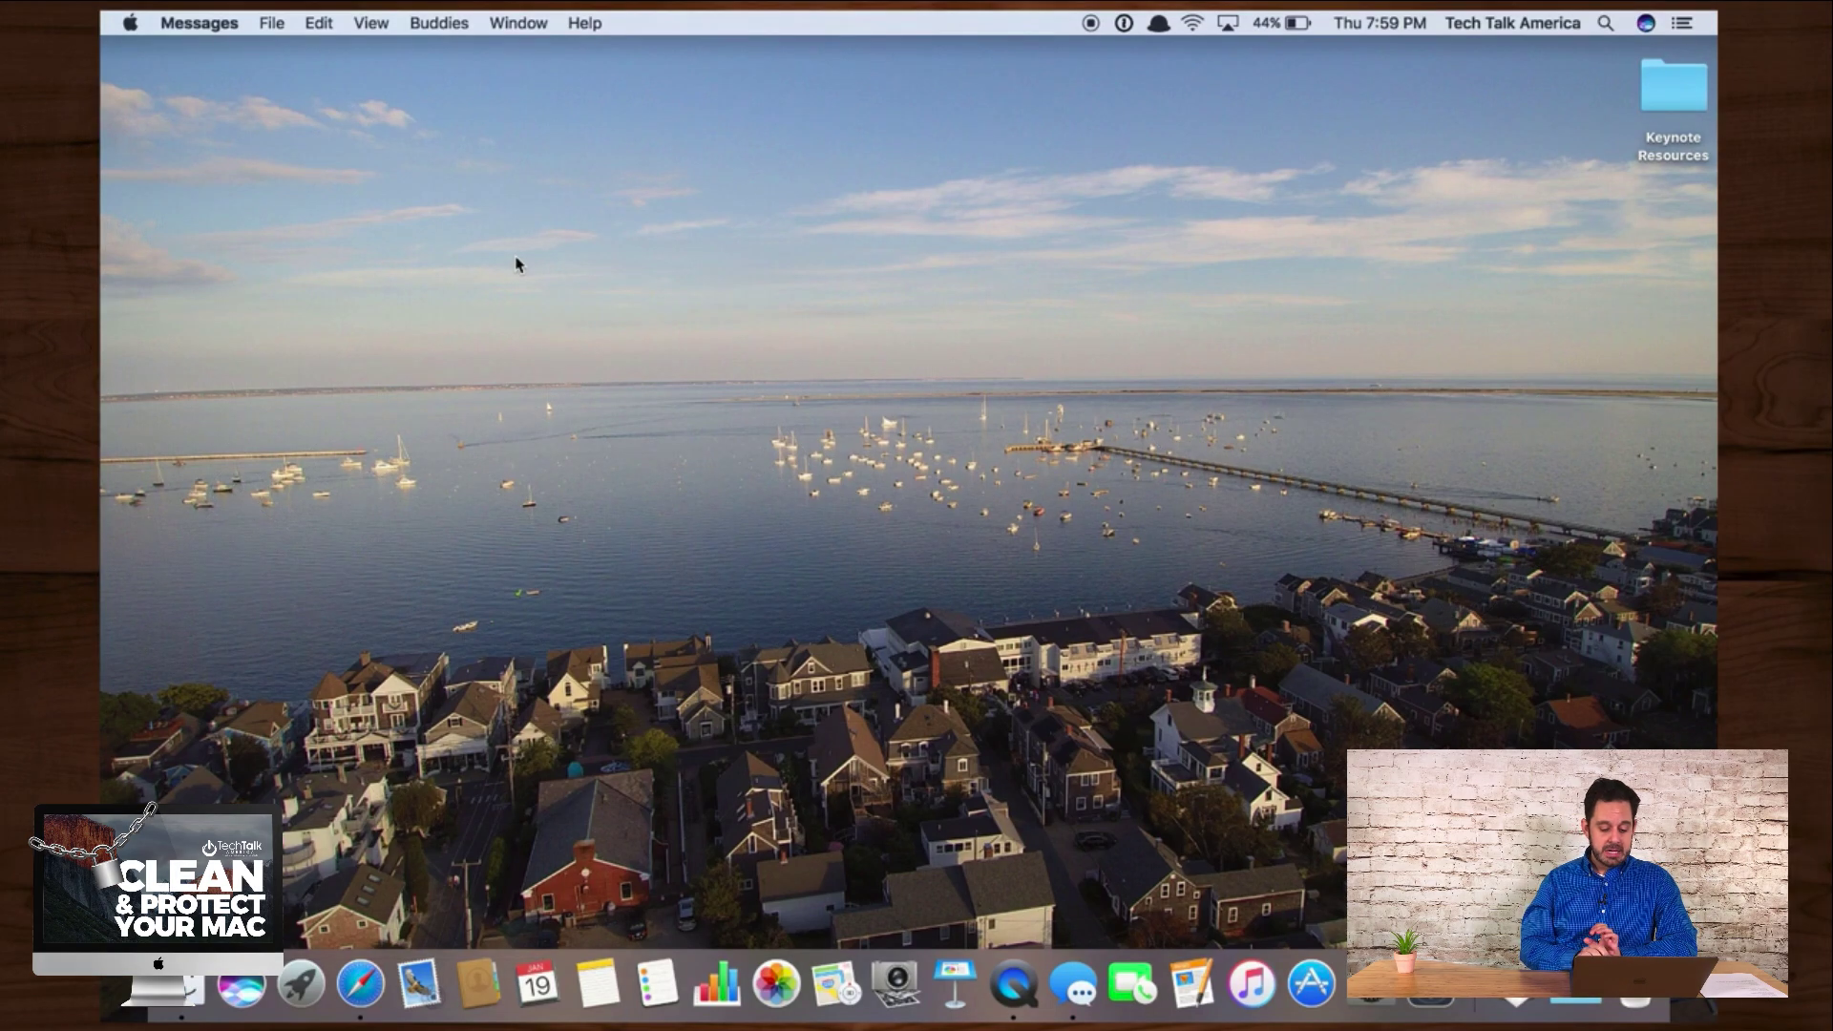
# Step: Launch Photos from the Dock to its Albums view with 159 items in All Photos
pyautogui.click(780, 1001)
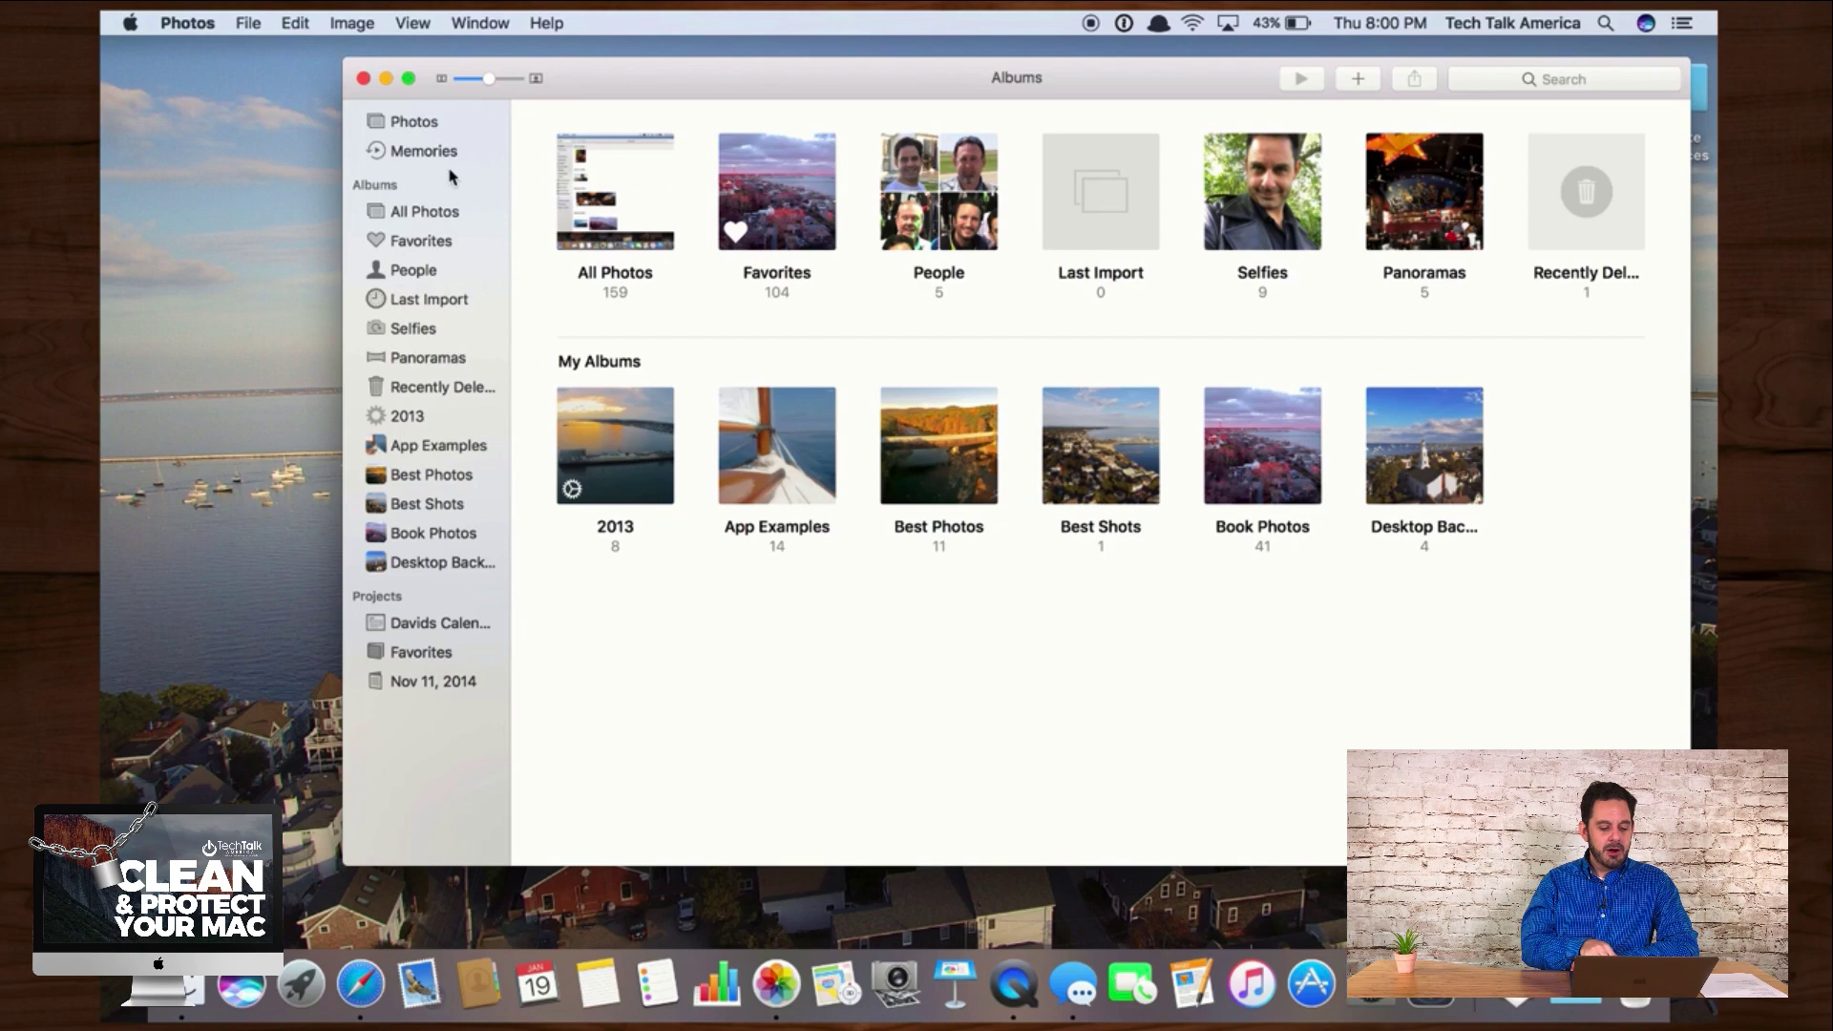
# Step: Browse the Best Shots album, then return to Moments with photos grouped by date
pyautogui.click(442, 503)
pyautogui.click(405, 23)
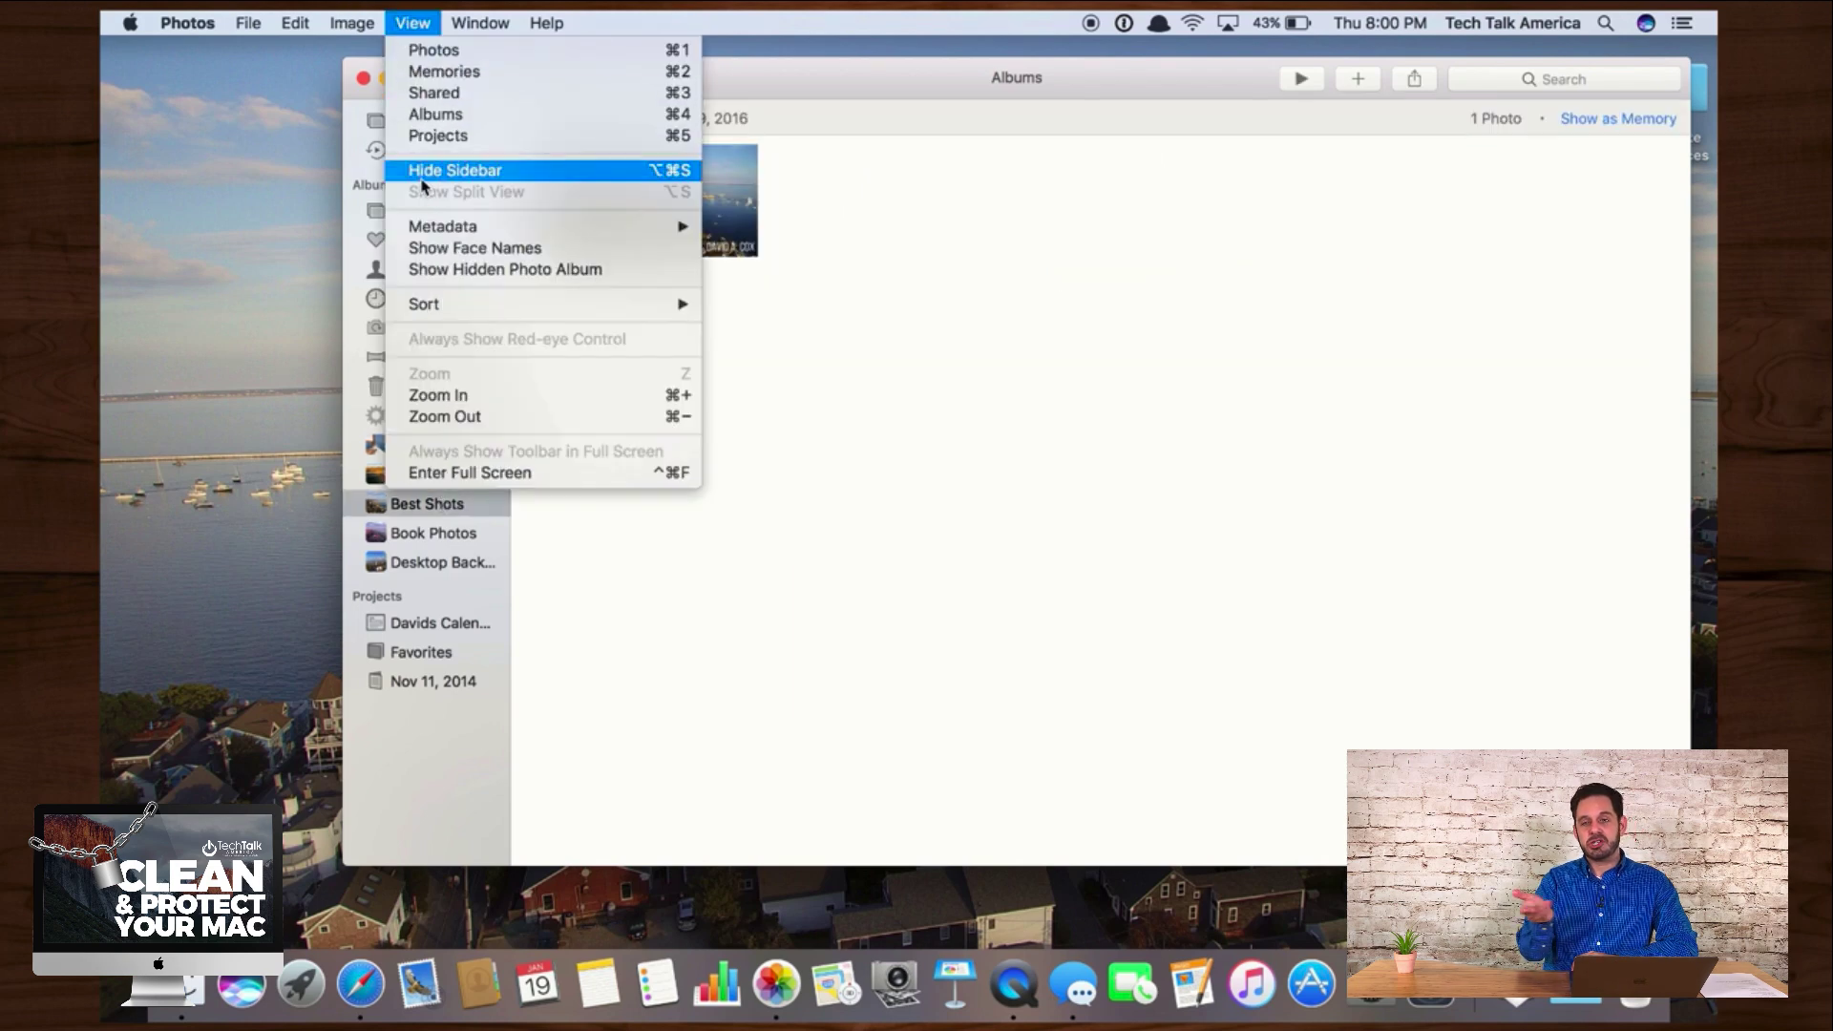
pyautogui.click(365, 315)
pyautogui.click(440, 132)
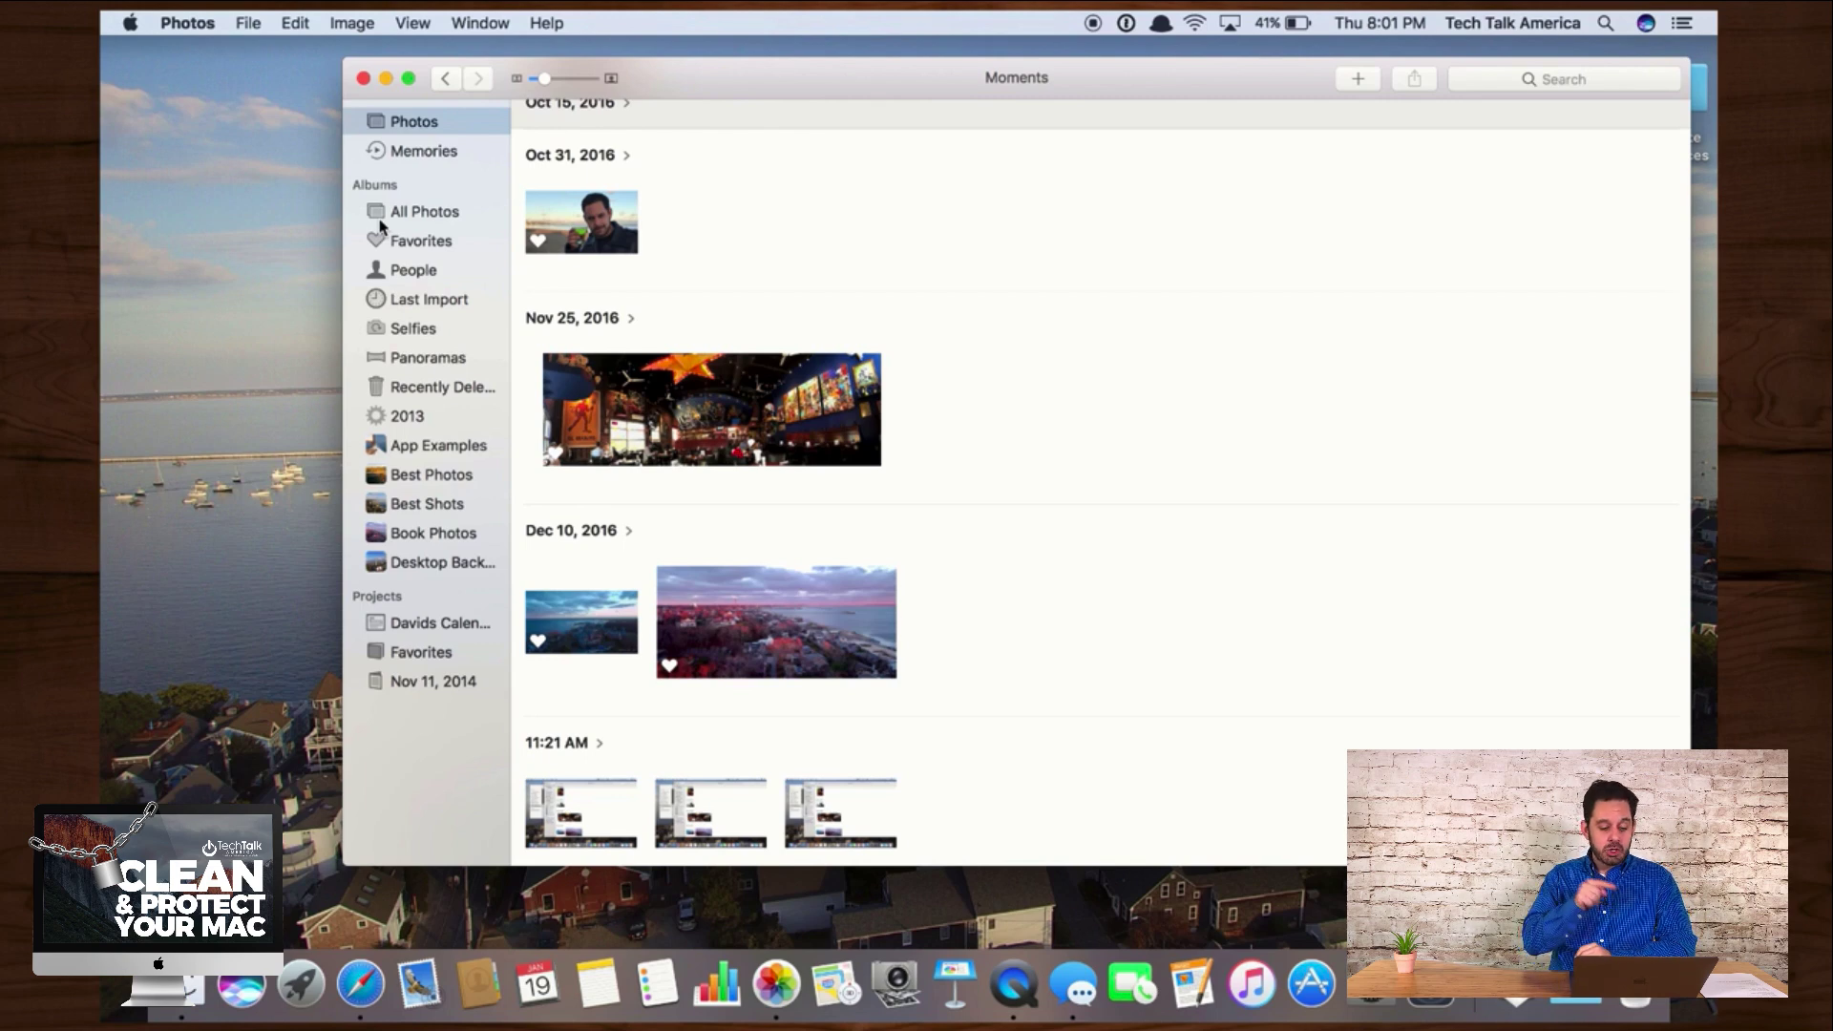
# Step: Open the Recently Deleted album to see its one video
pyautogui.click(429, 397)
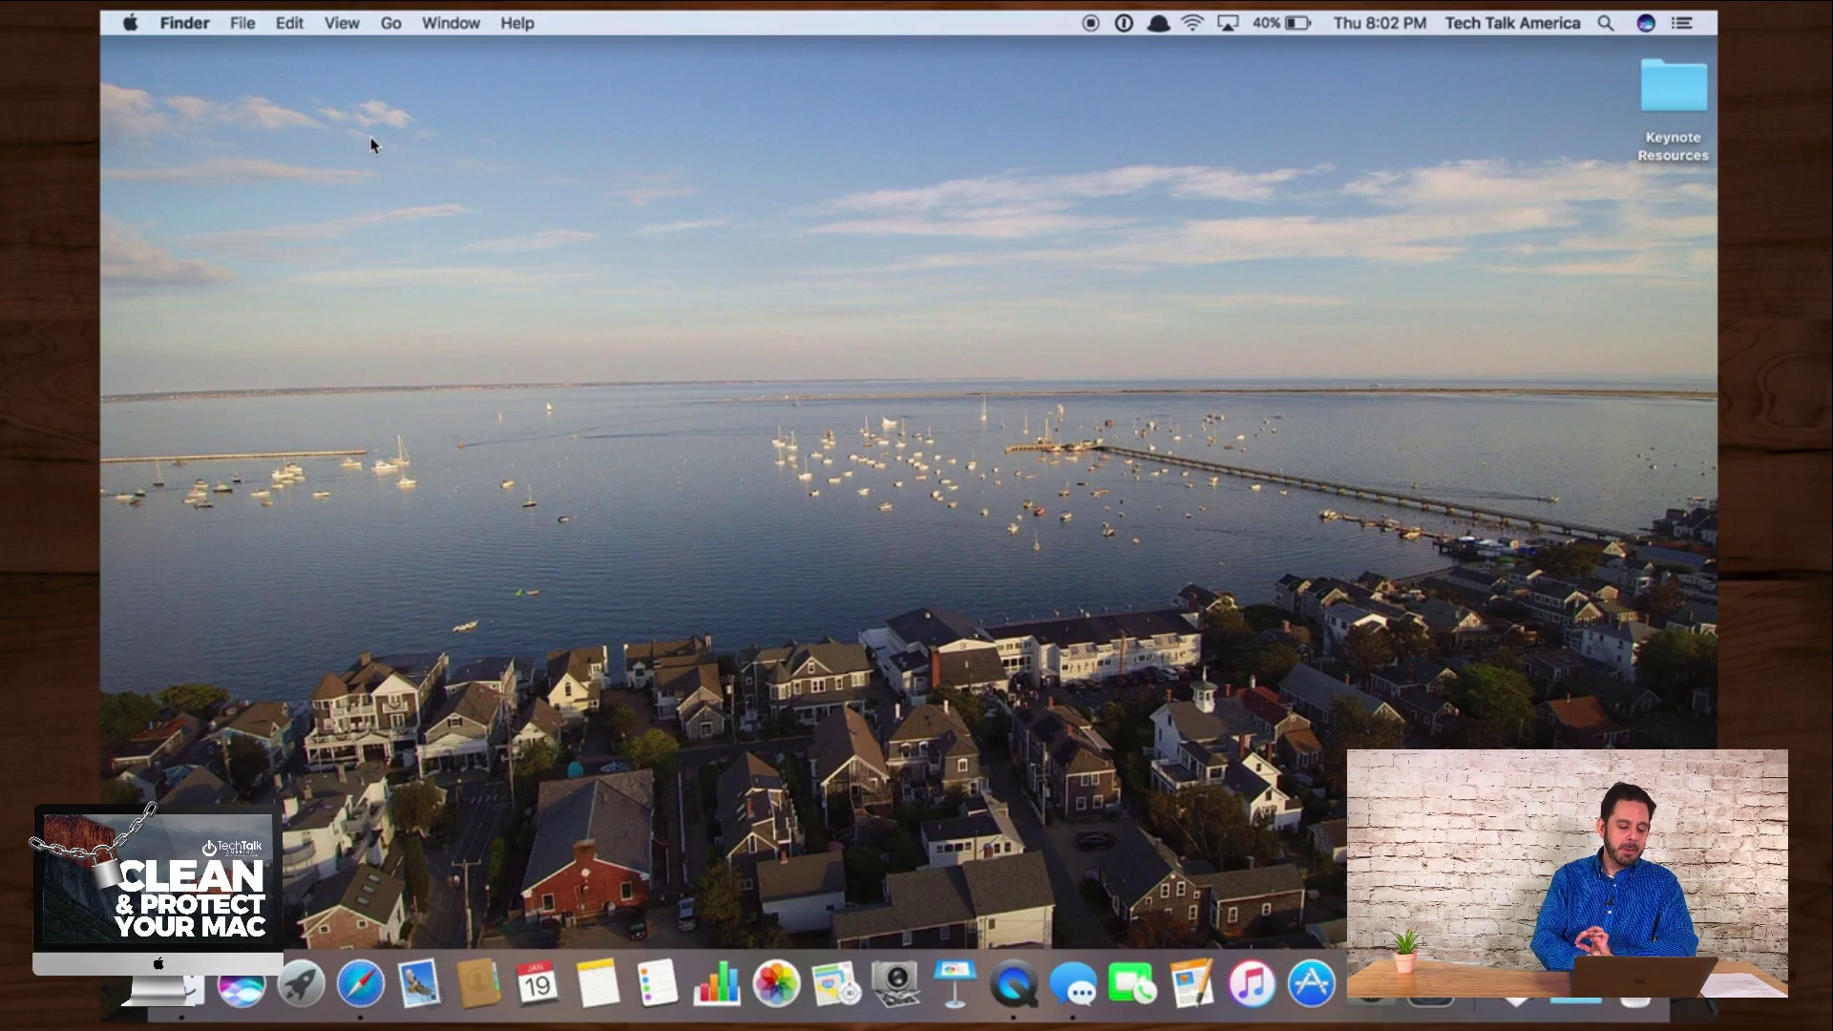
# Step: Open a Finder window on the Downloads folder, which holds 12 items
pyautogui.click(196, 1004)
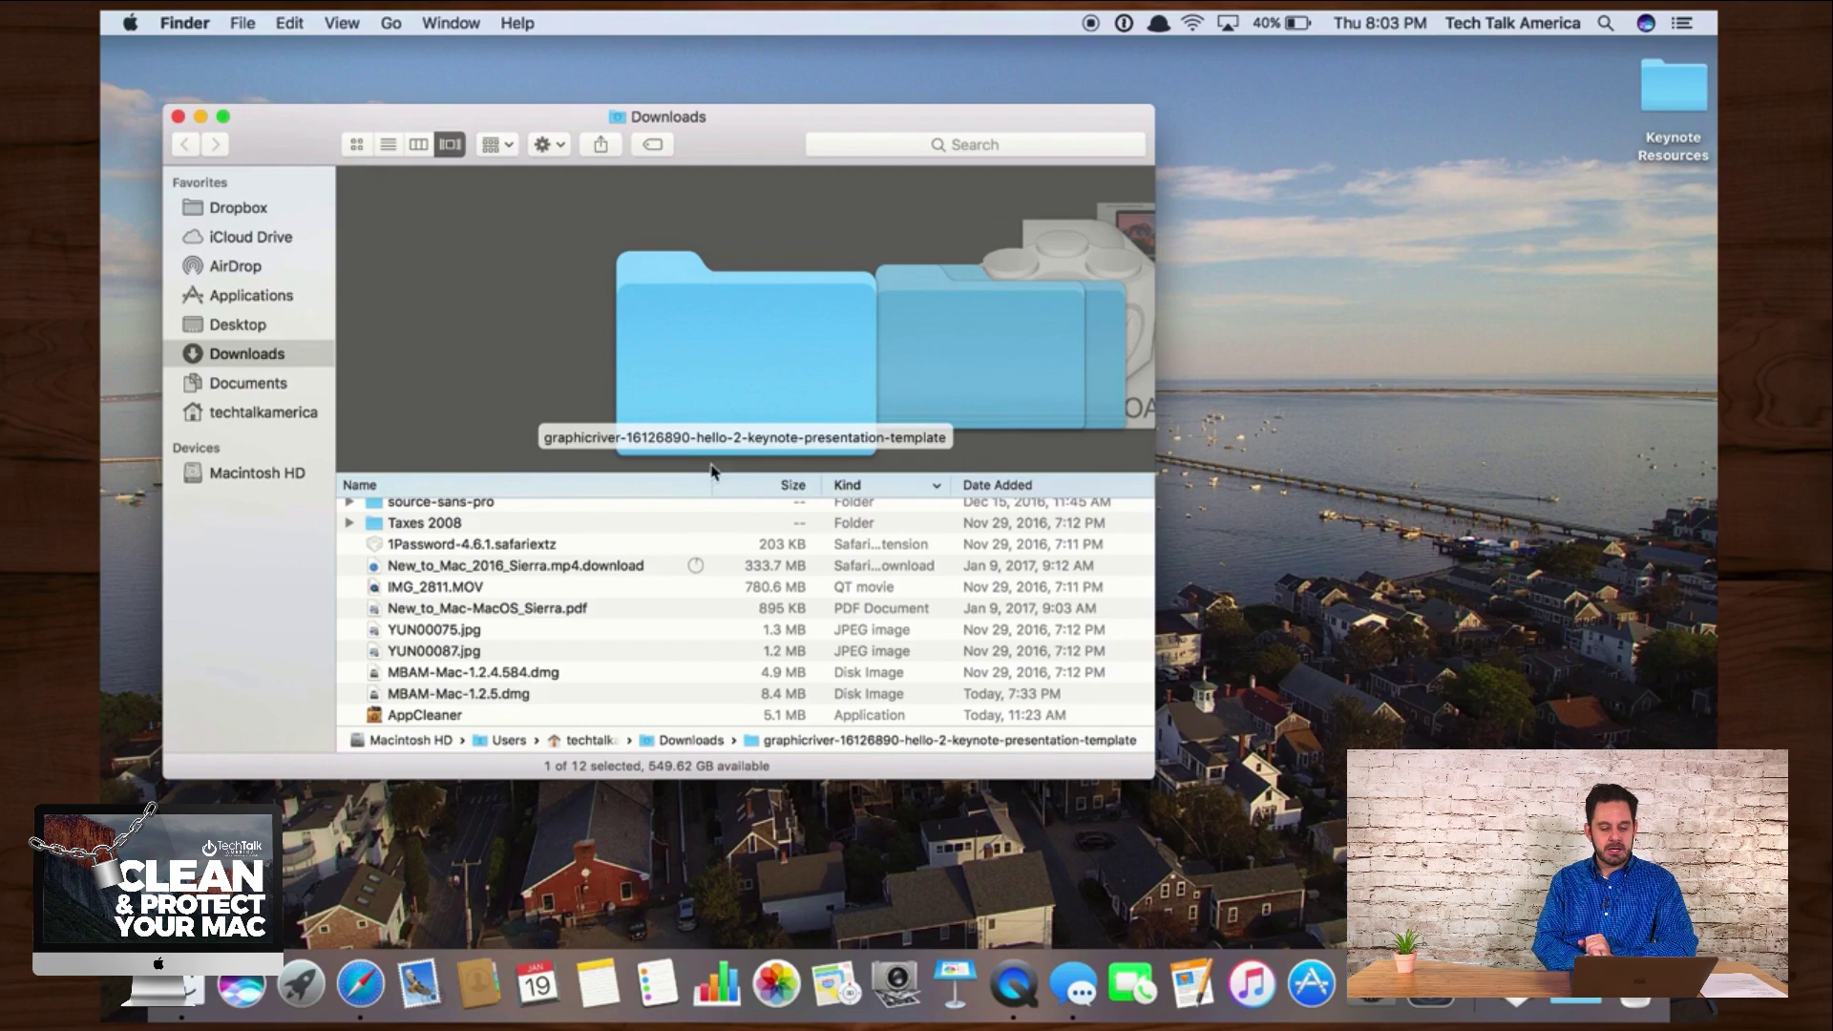
# Step: Show Downloads in list view and select MBAM-Mac-1.2.4.584.dmg
pyautogui.click(388, 144)
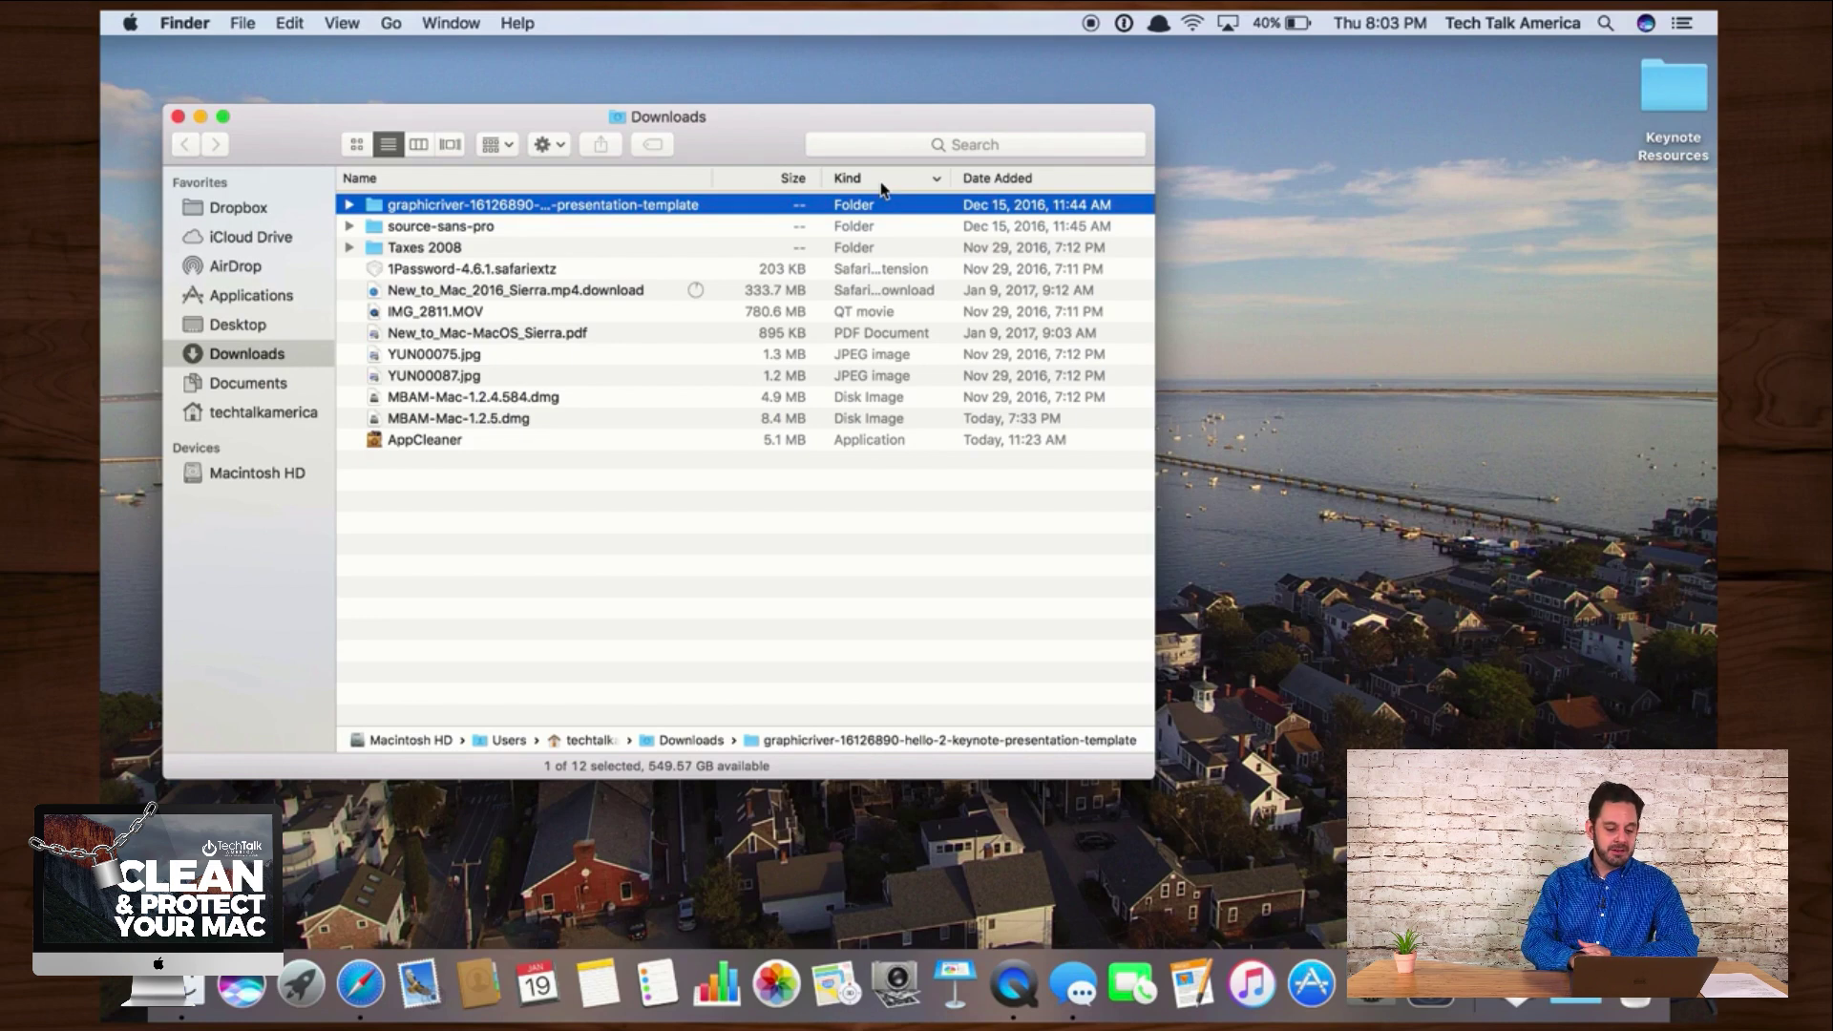
pyautogui.click(661, 399)
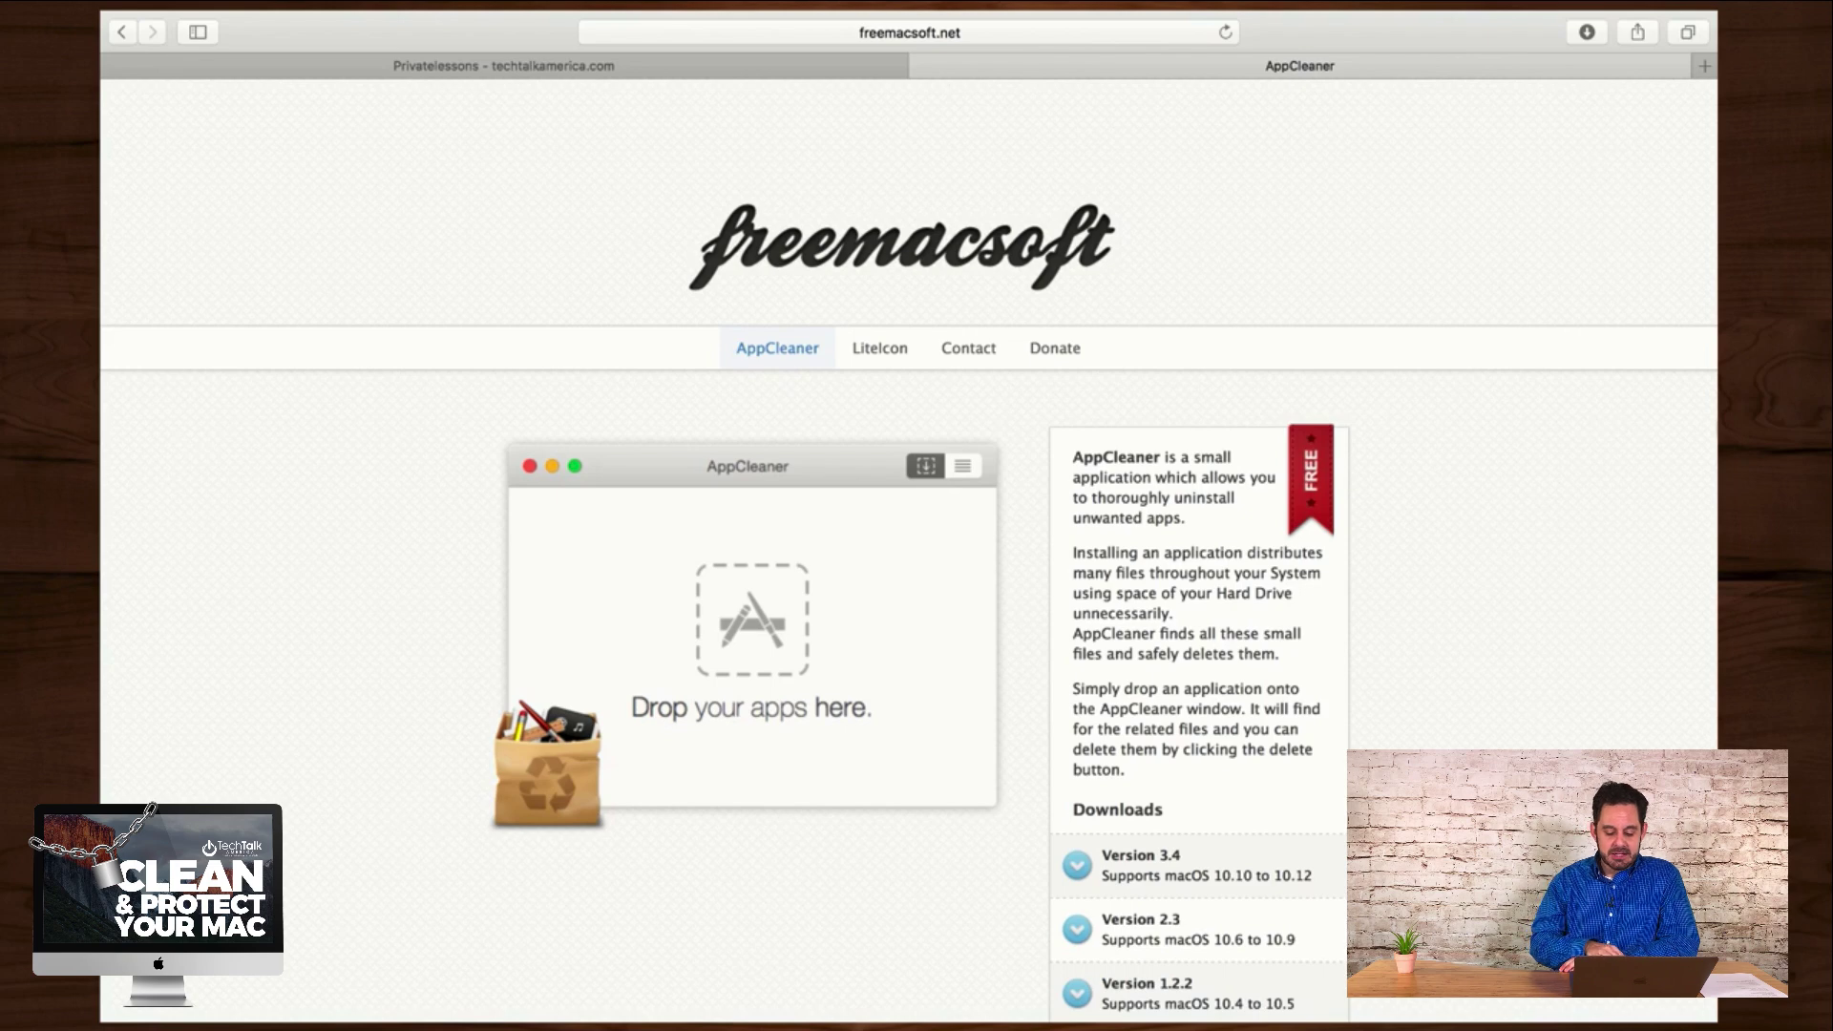
# Step: Scroll the AppCleaner page down to the downloads for Version 3.4, 2.3 and 1.2.2
pyautogui.scroll(-4, 907, 573)
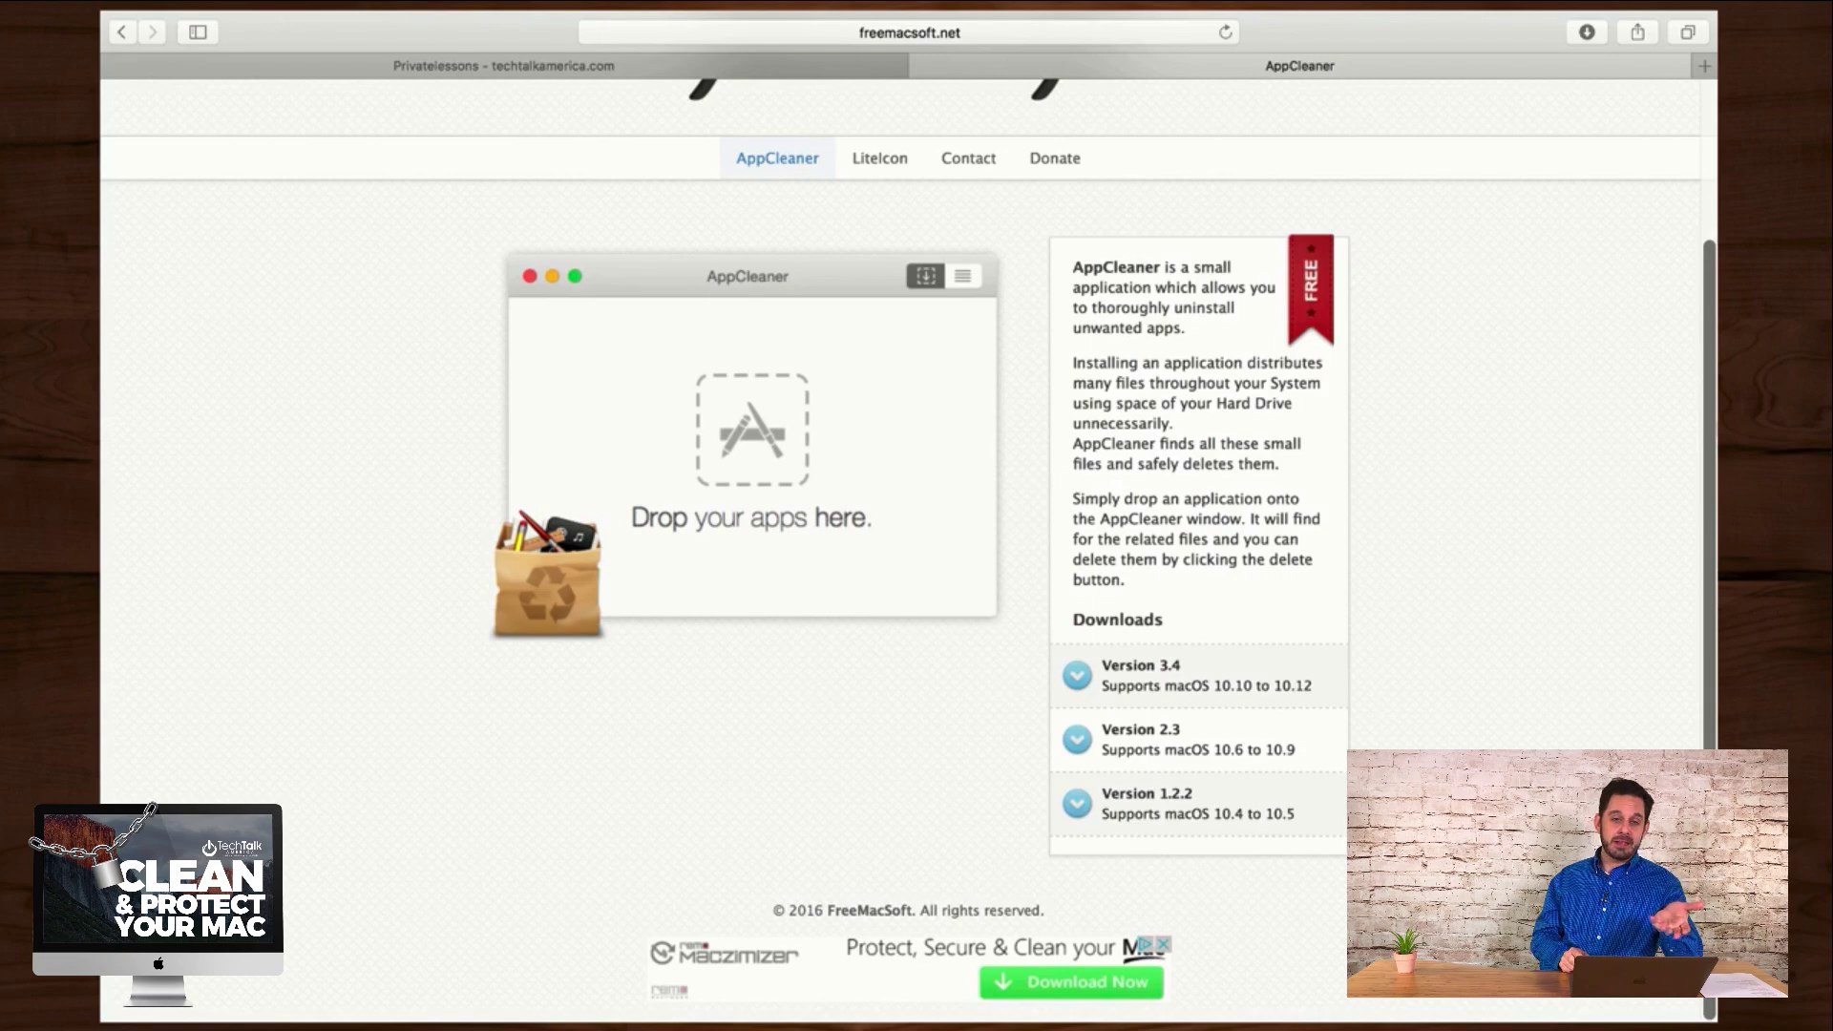
# Step: Return to the desktop and show the Applications folder in Finder, scrolled to the top
pyautogui.hotkey('ctrl', 'Left')
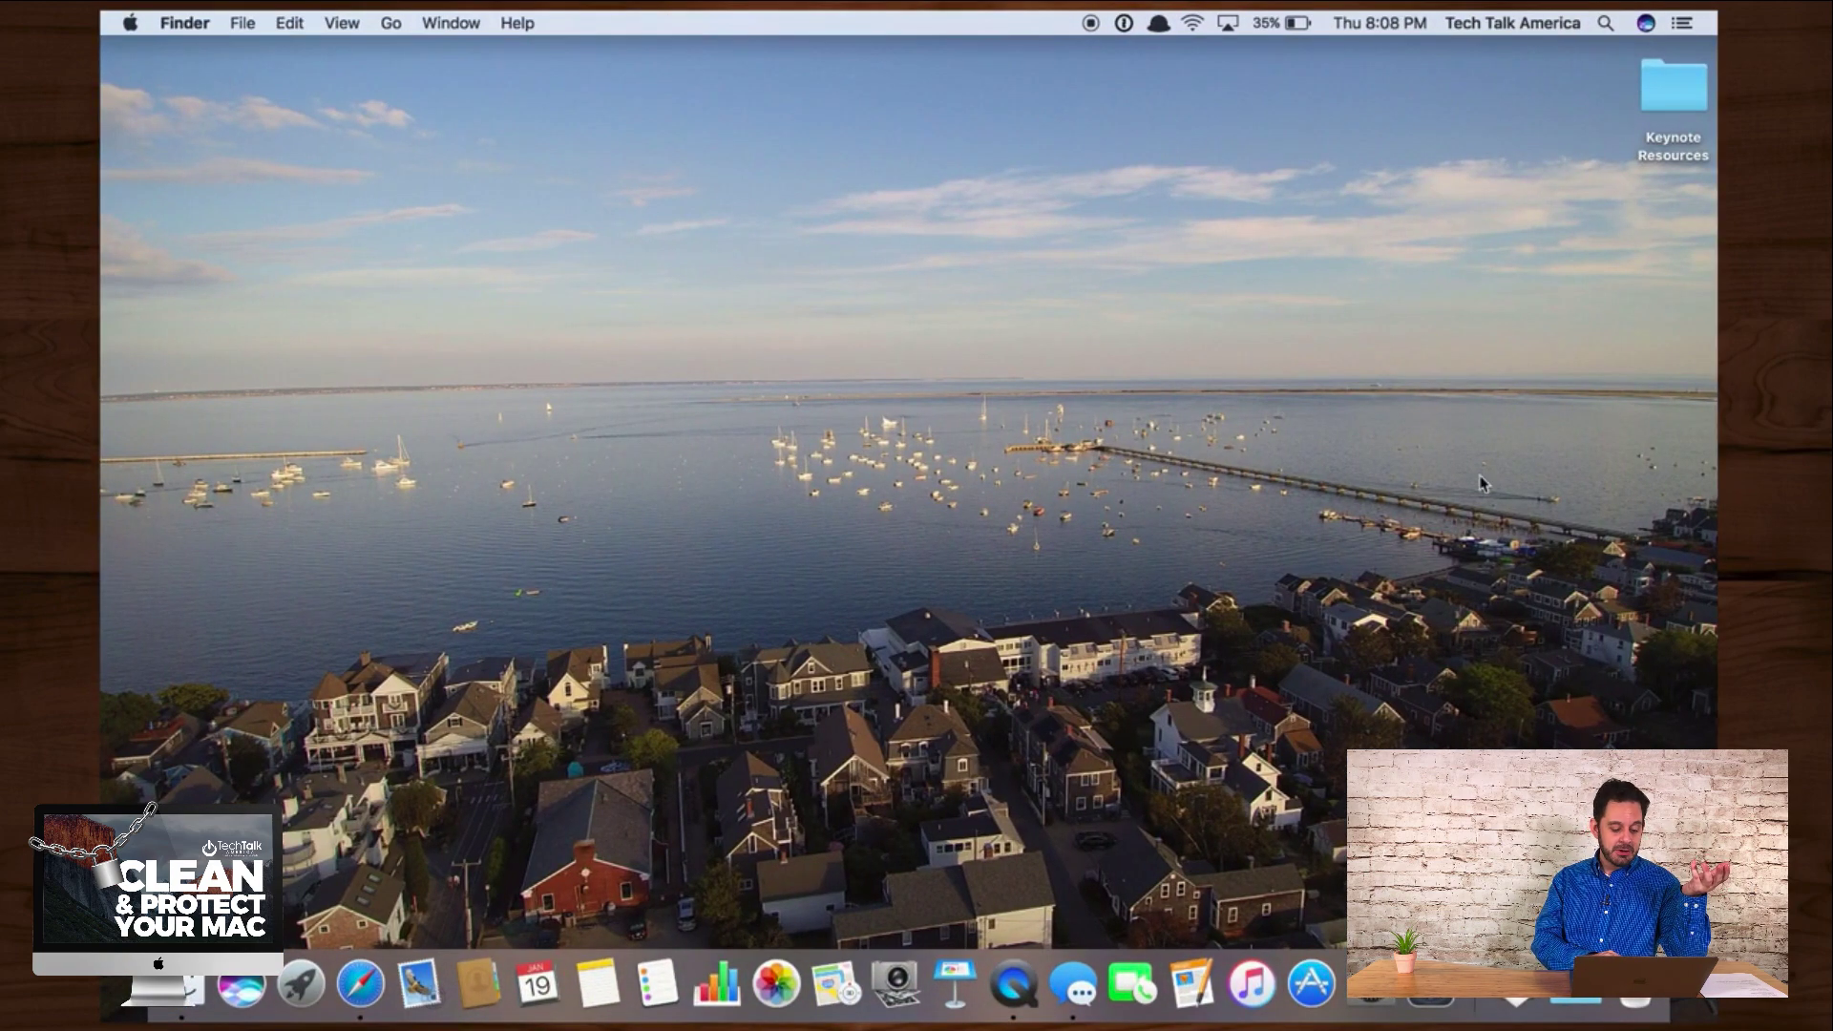
pyautogui.click(191, 984)
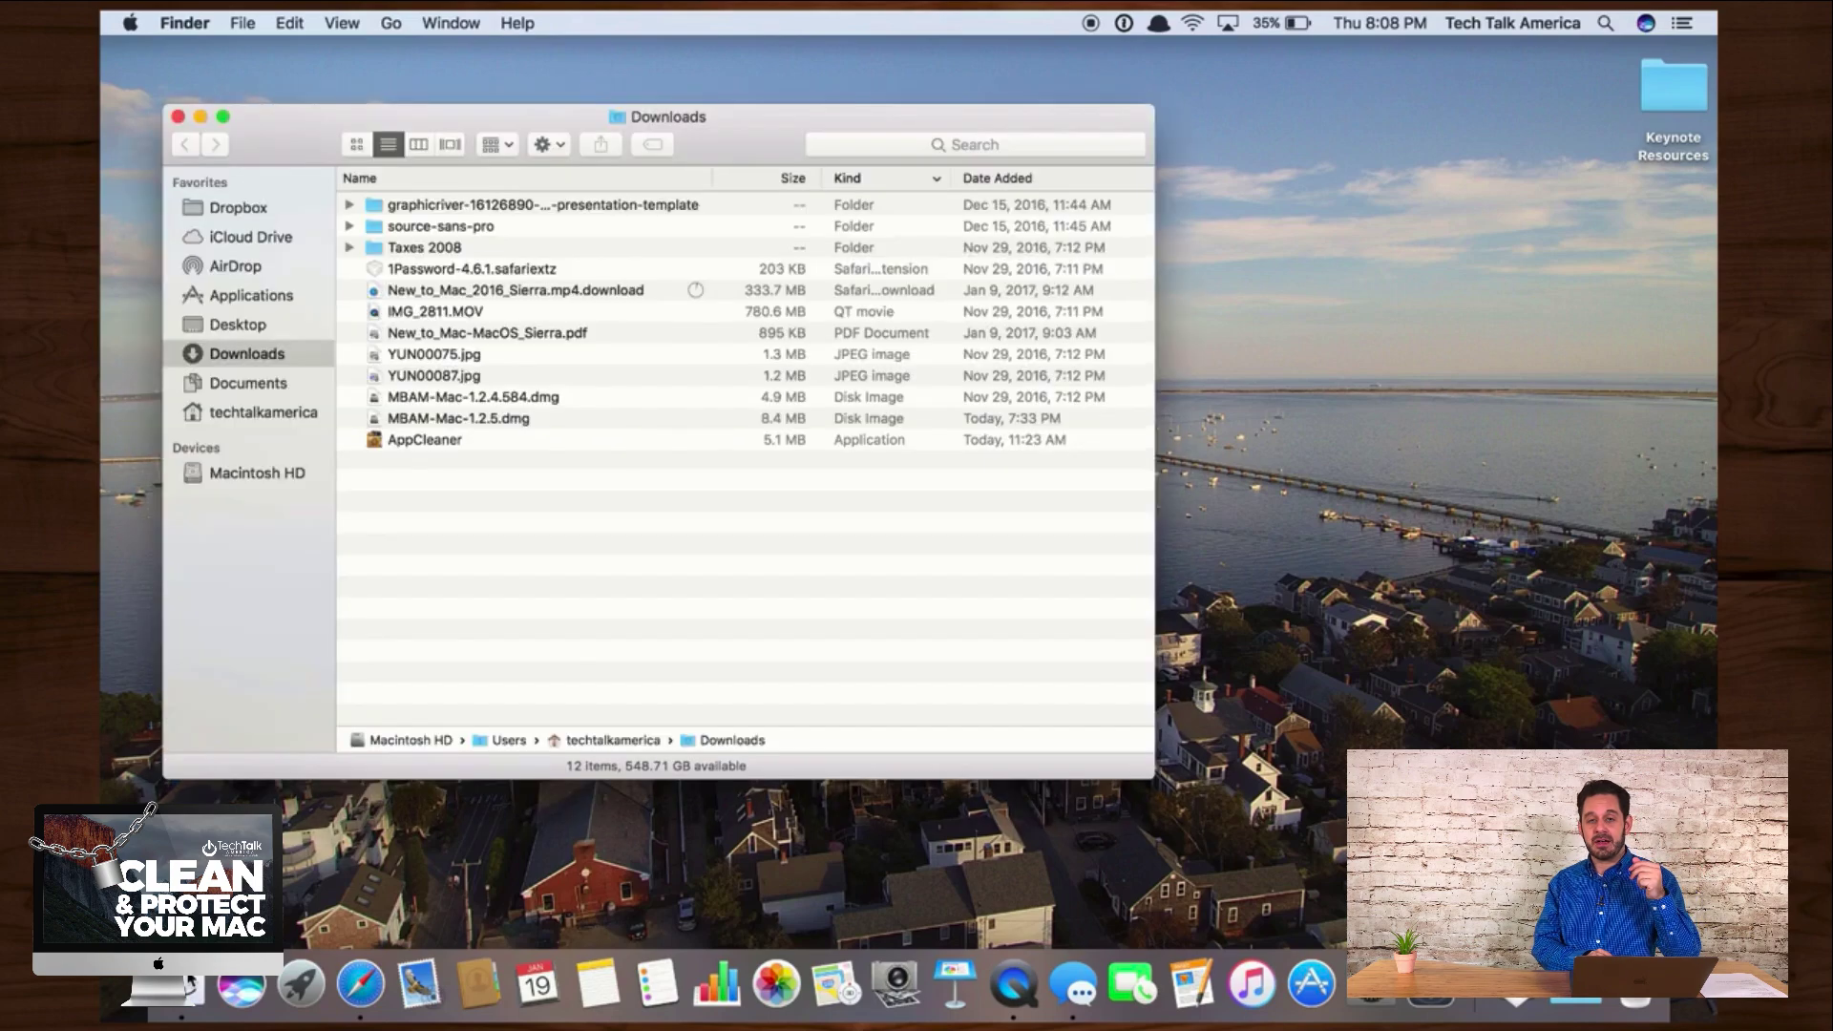
pyautogui.click(411, 444)
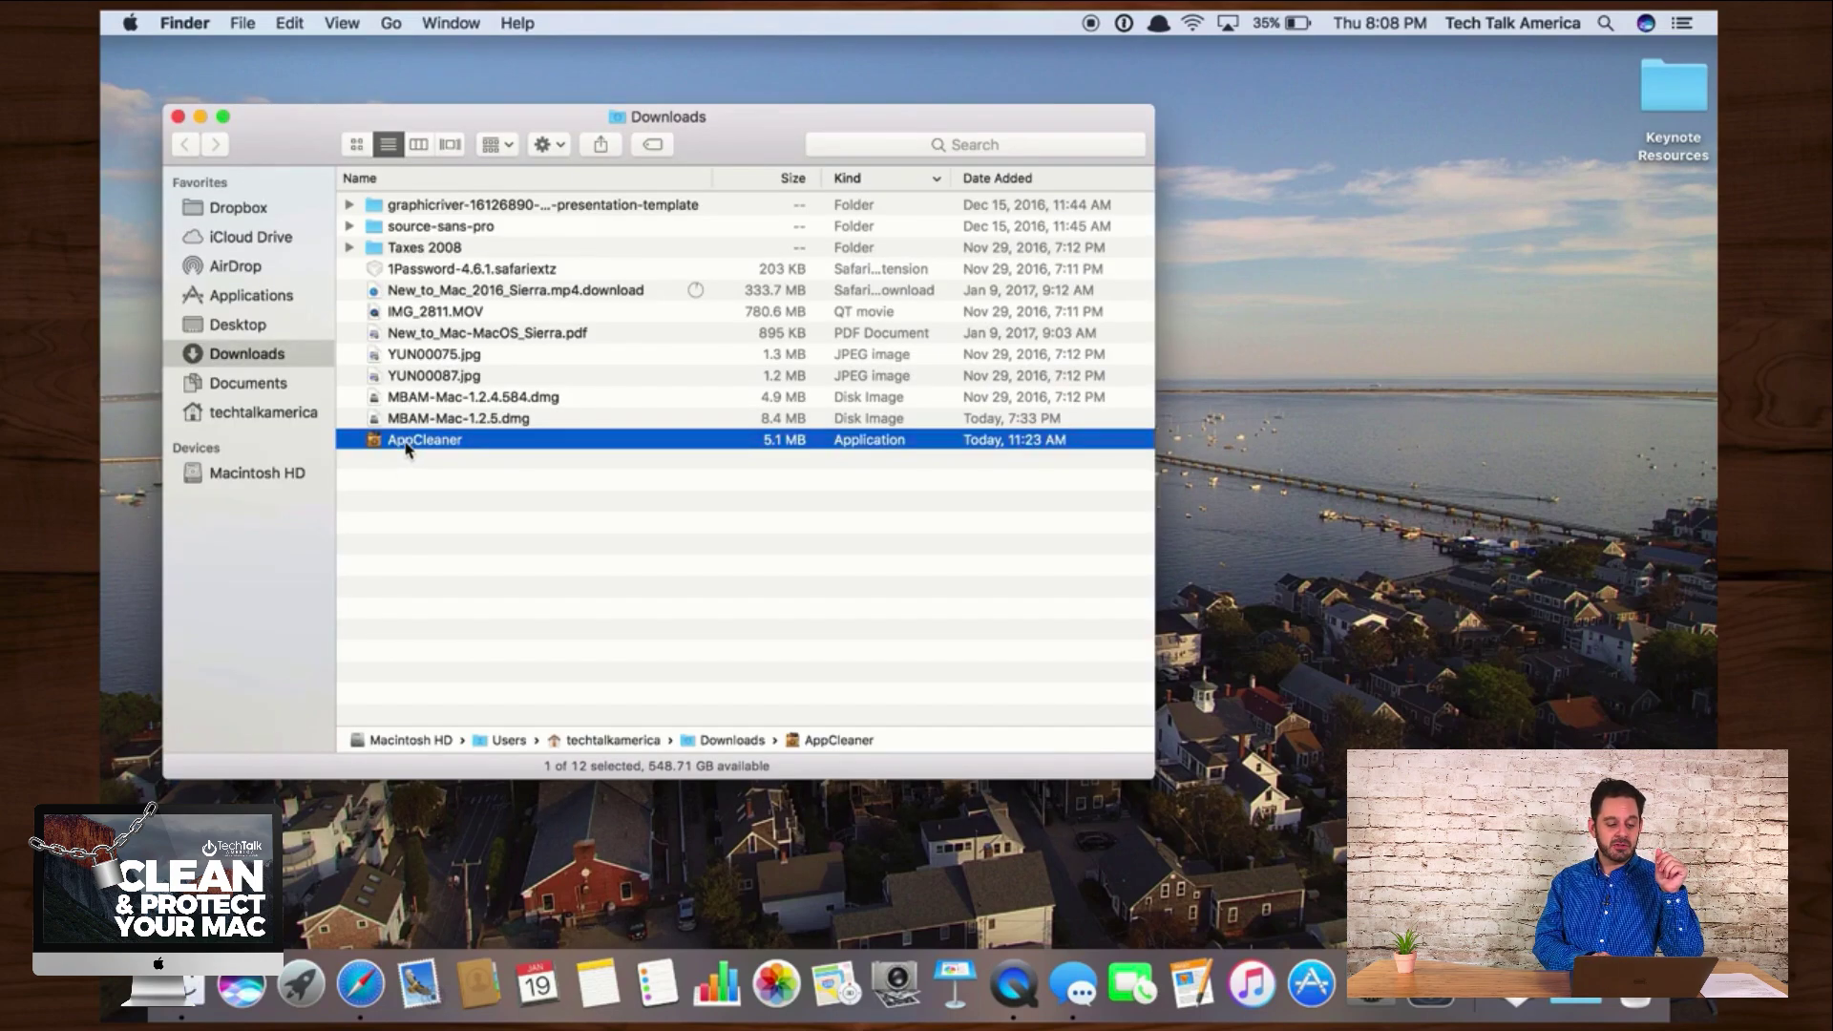
pyautogui.click(251, 295)
pyautogui.scroll(4, 420, 260)
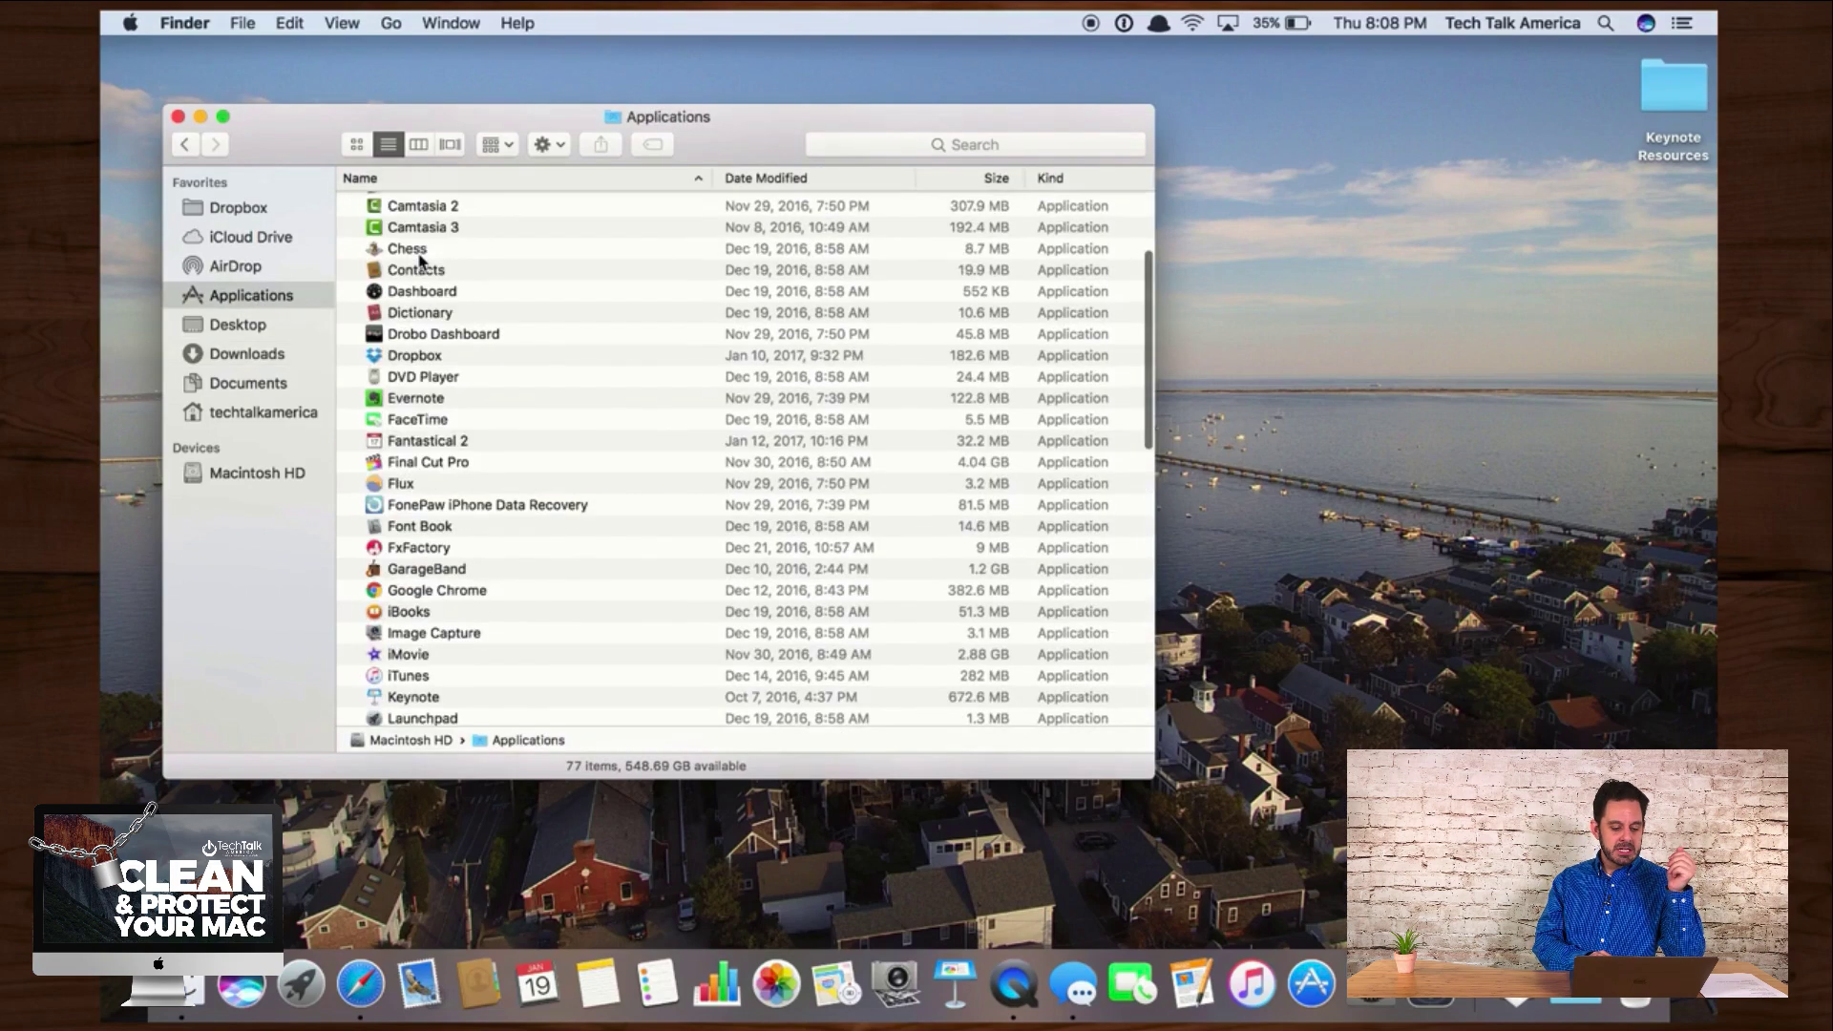
pyautogui.scroll(5, 420, 260)
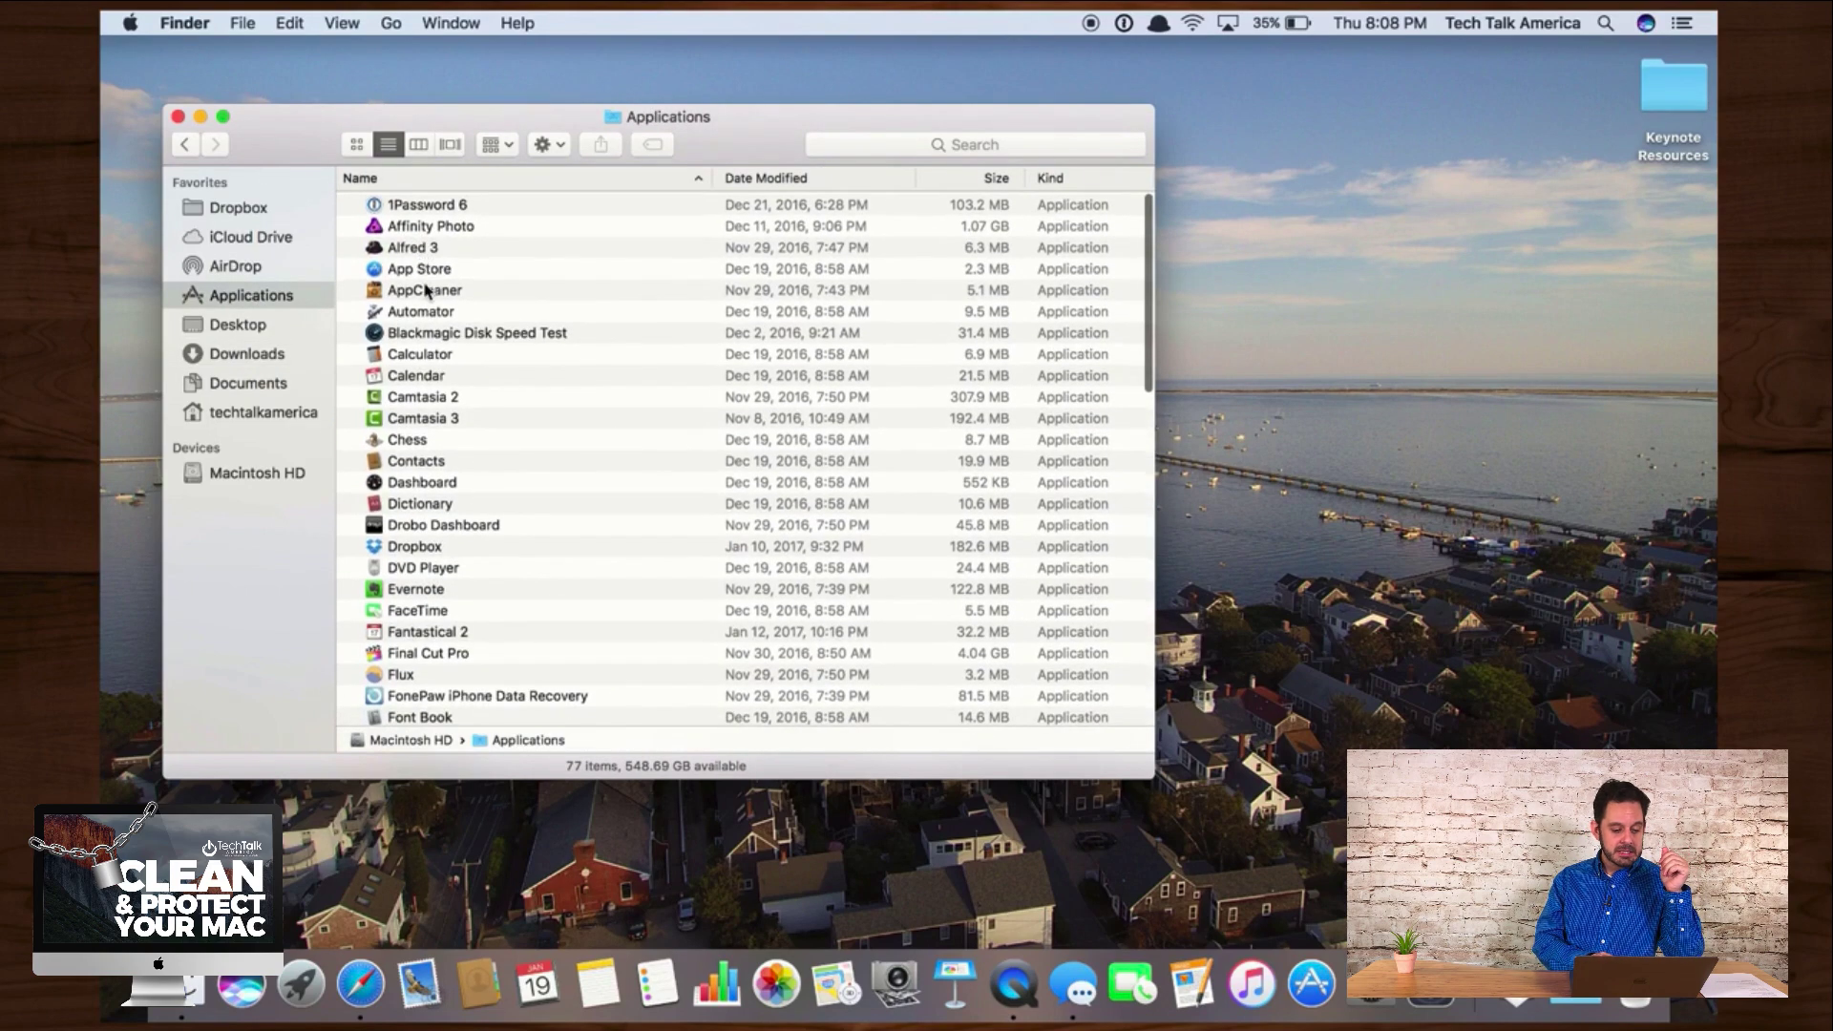
# Step: Launch AppCleaner and turn on Check Automatically for updates
pyautogui.doubleClick(425, 290)
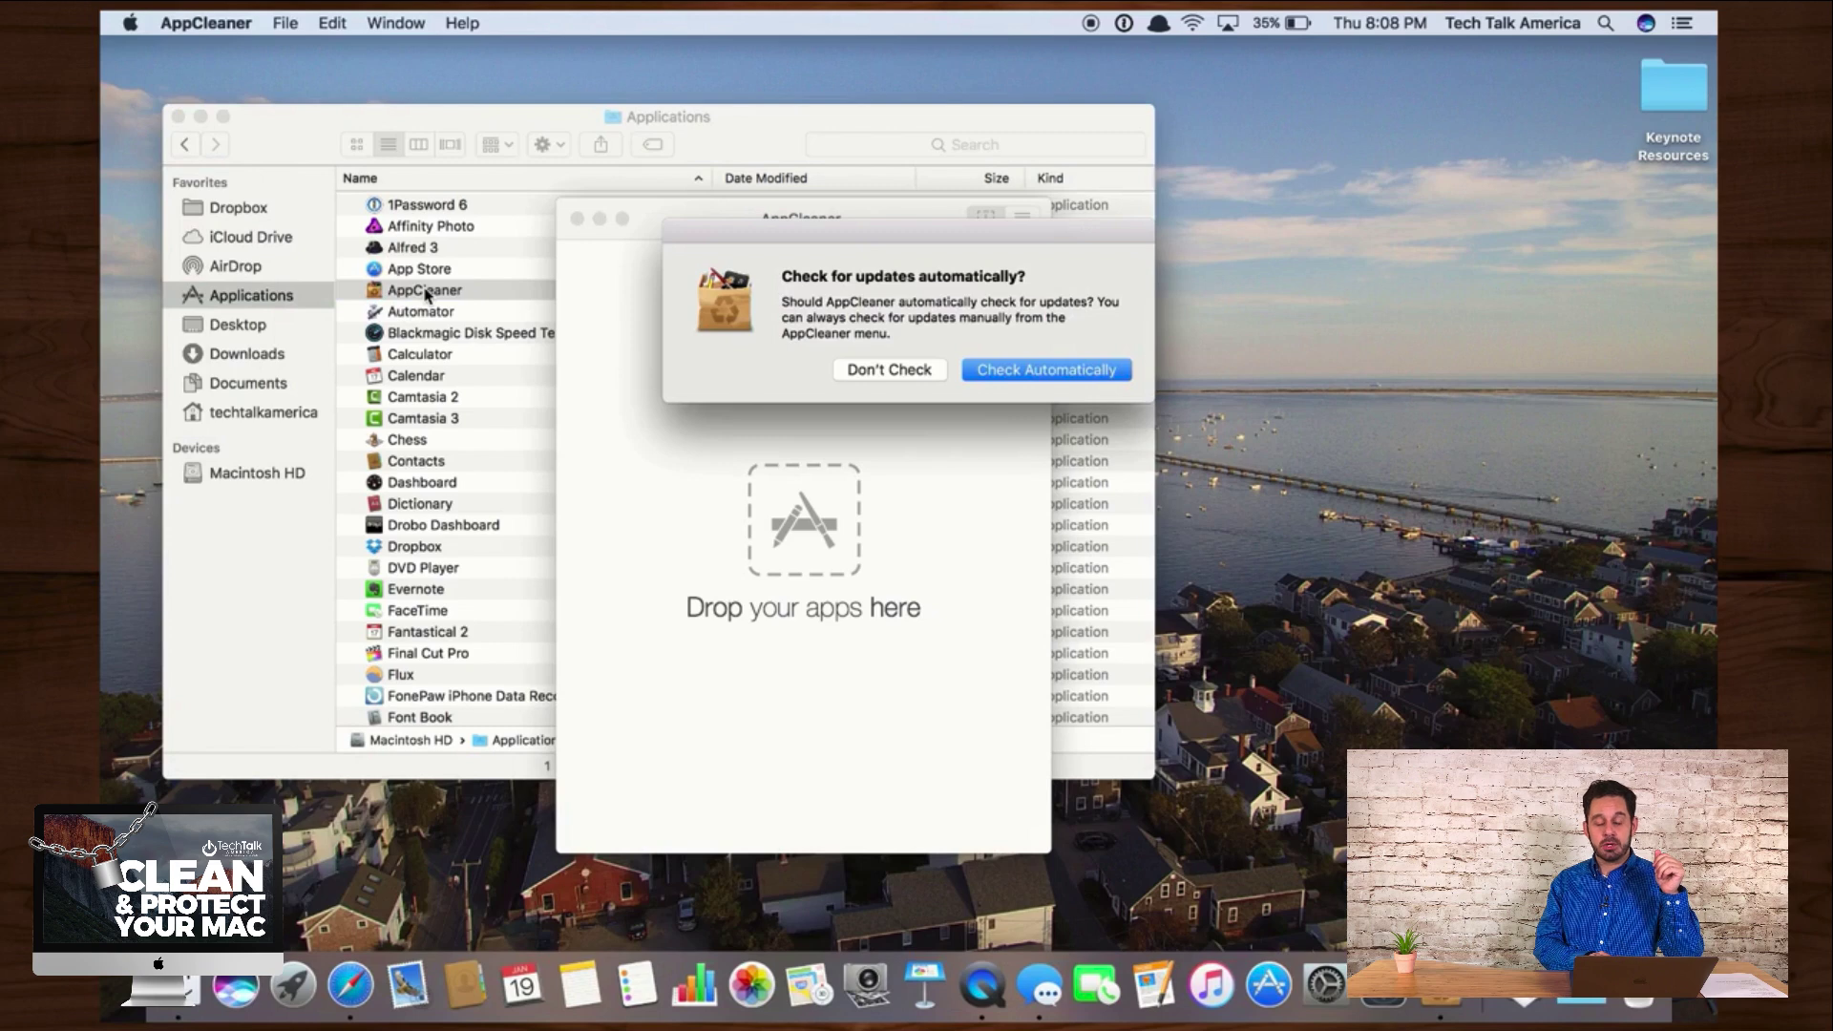
pyautogui.click(1036, 378)
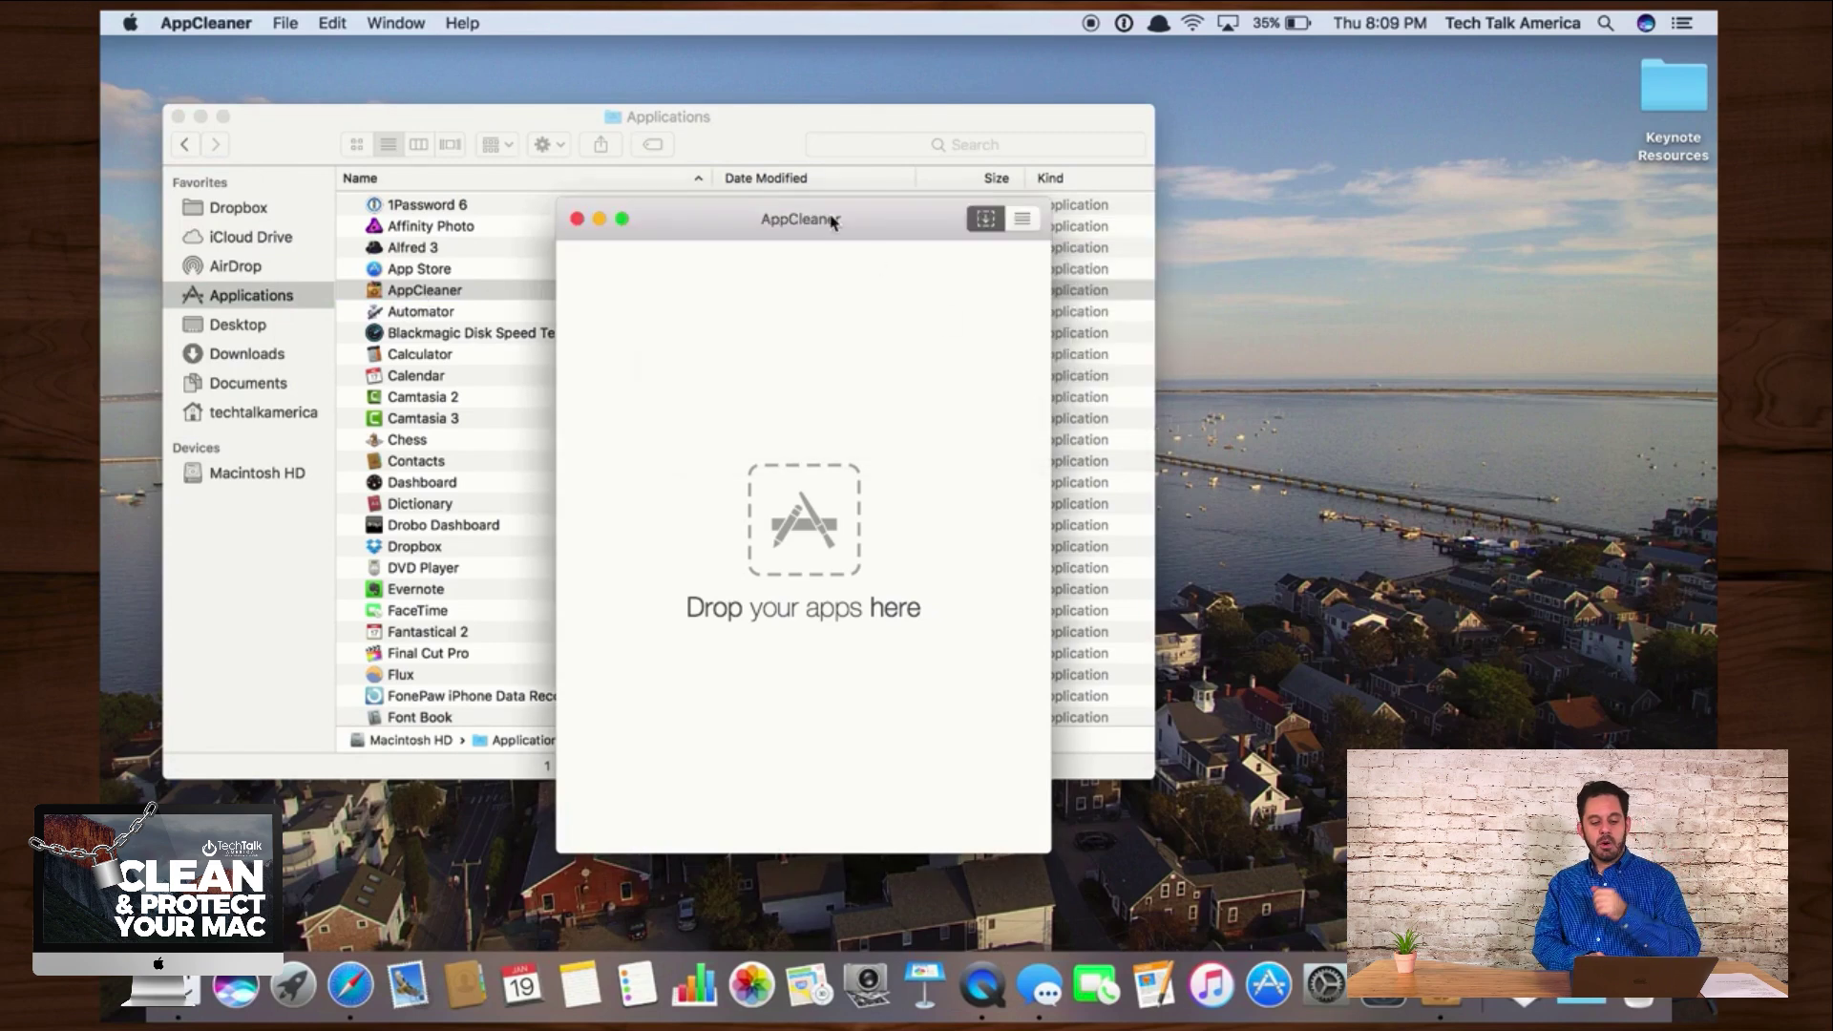
pyautogui.moveTo(841, 228); pyautogui.dragTo(1099, 150)
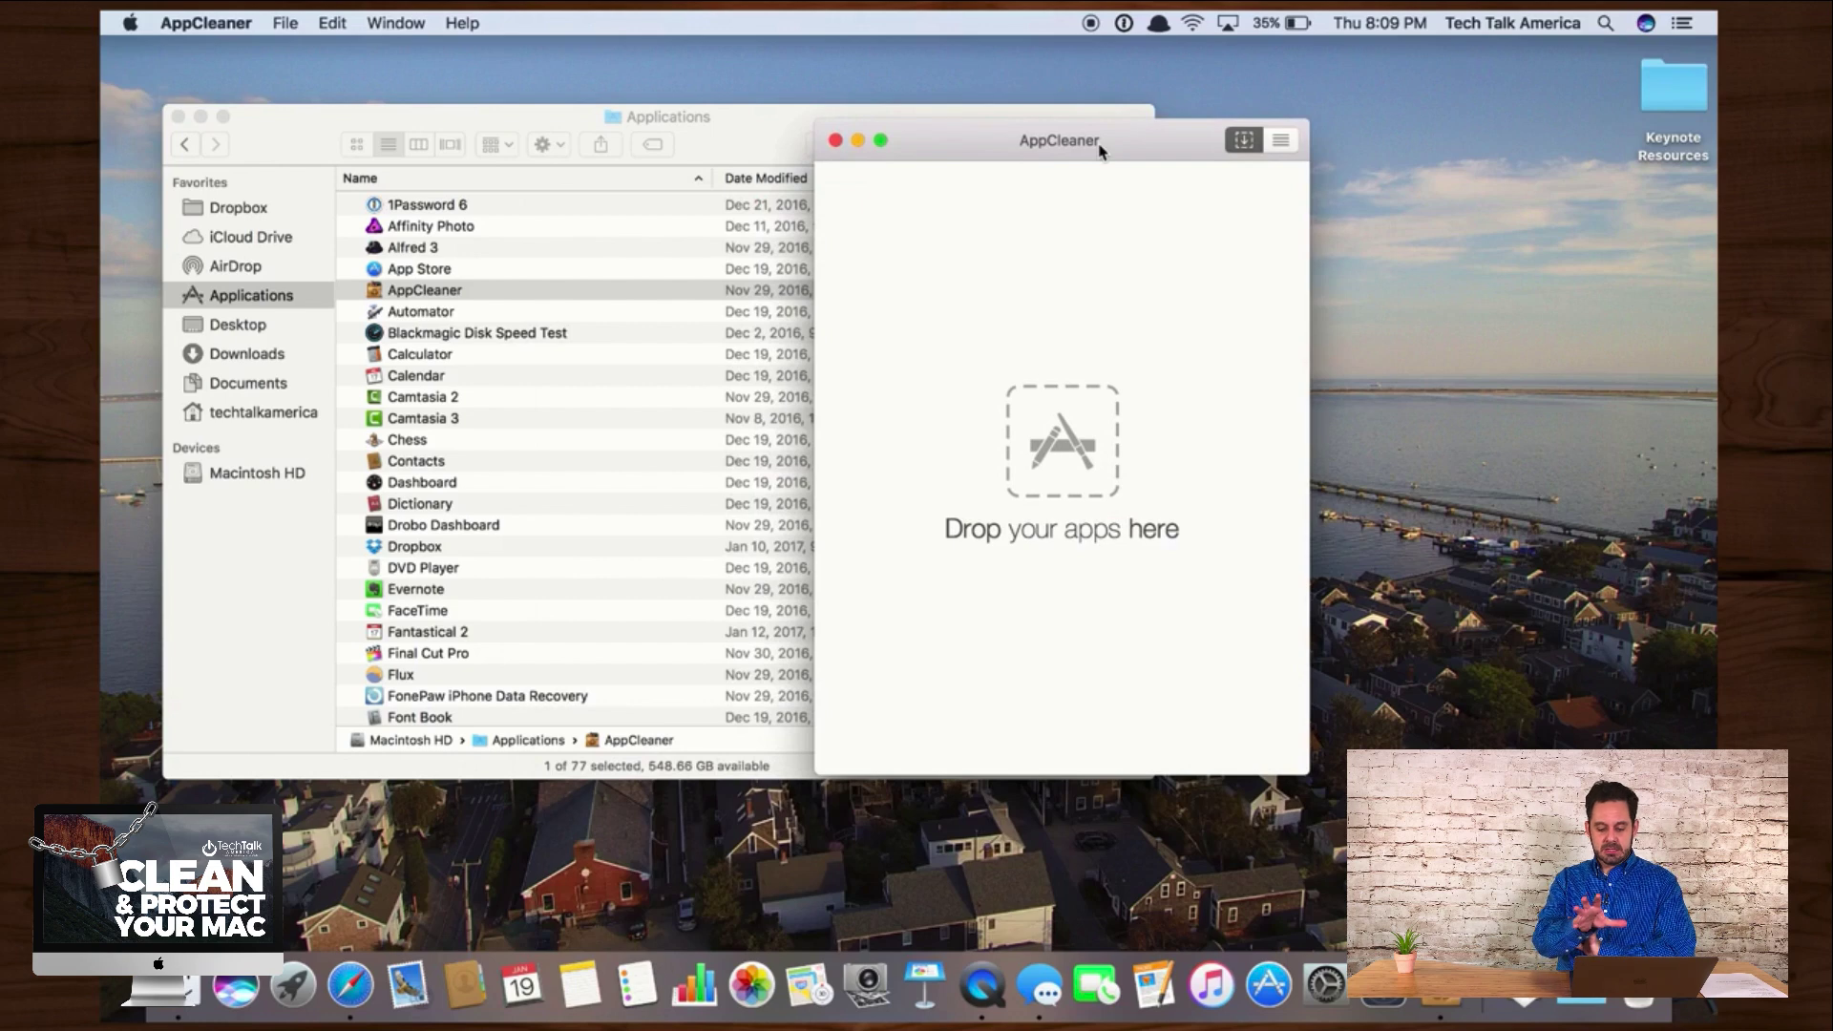
# Step: View Blackmagic Disk Speed Test's related files in AppCleaner's app list, then quit AppCleaner
pyautogui.click(1281, 142)
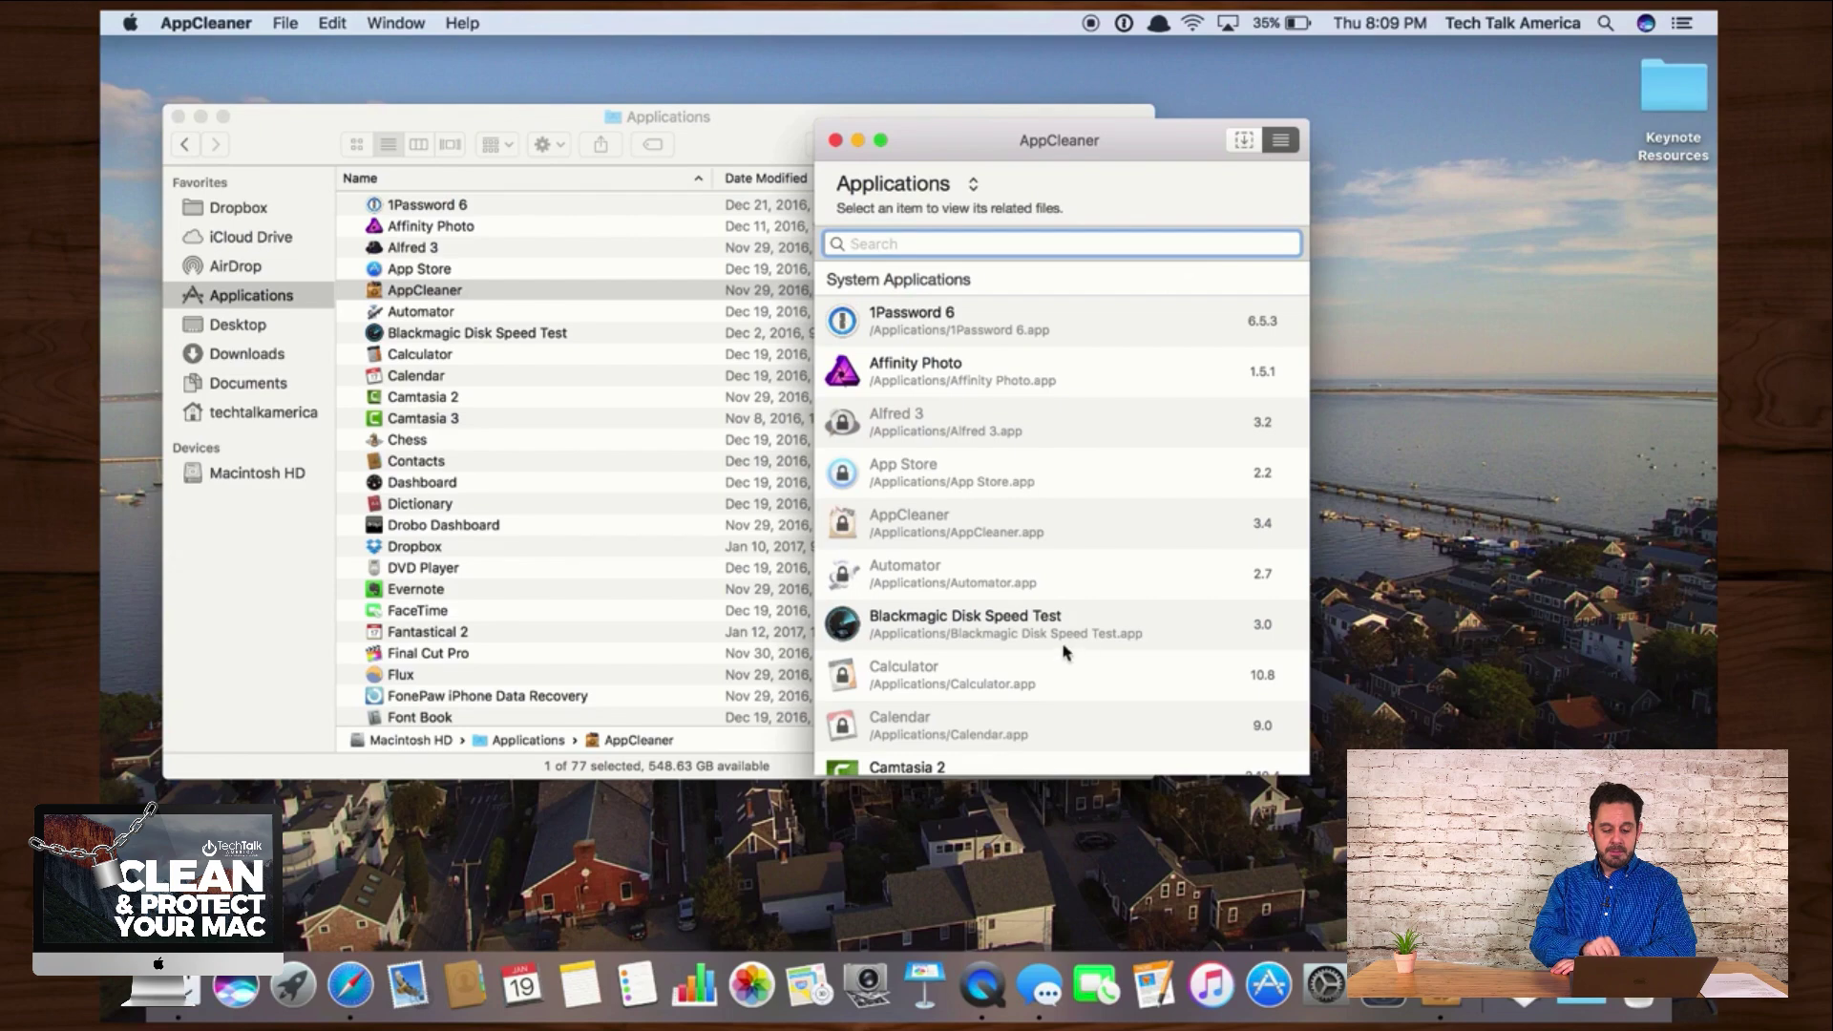
pyautogui.click(1057, 611)
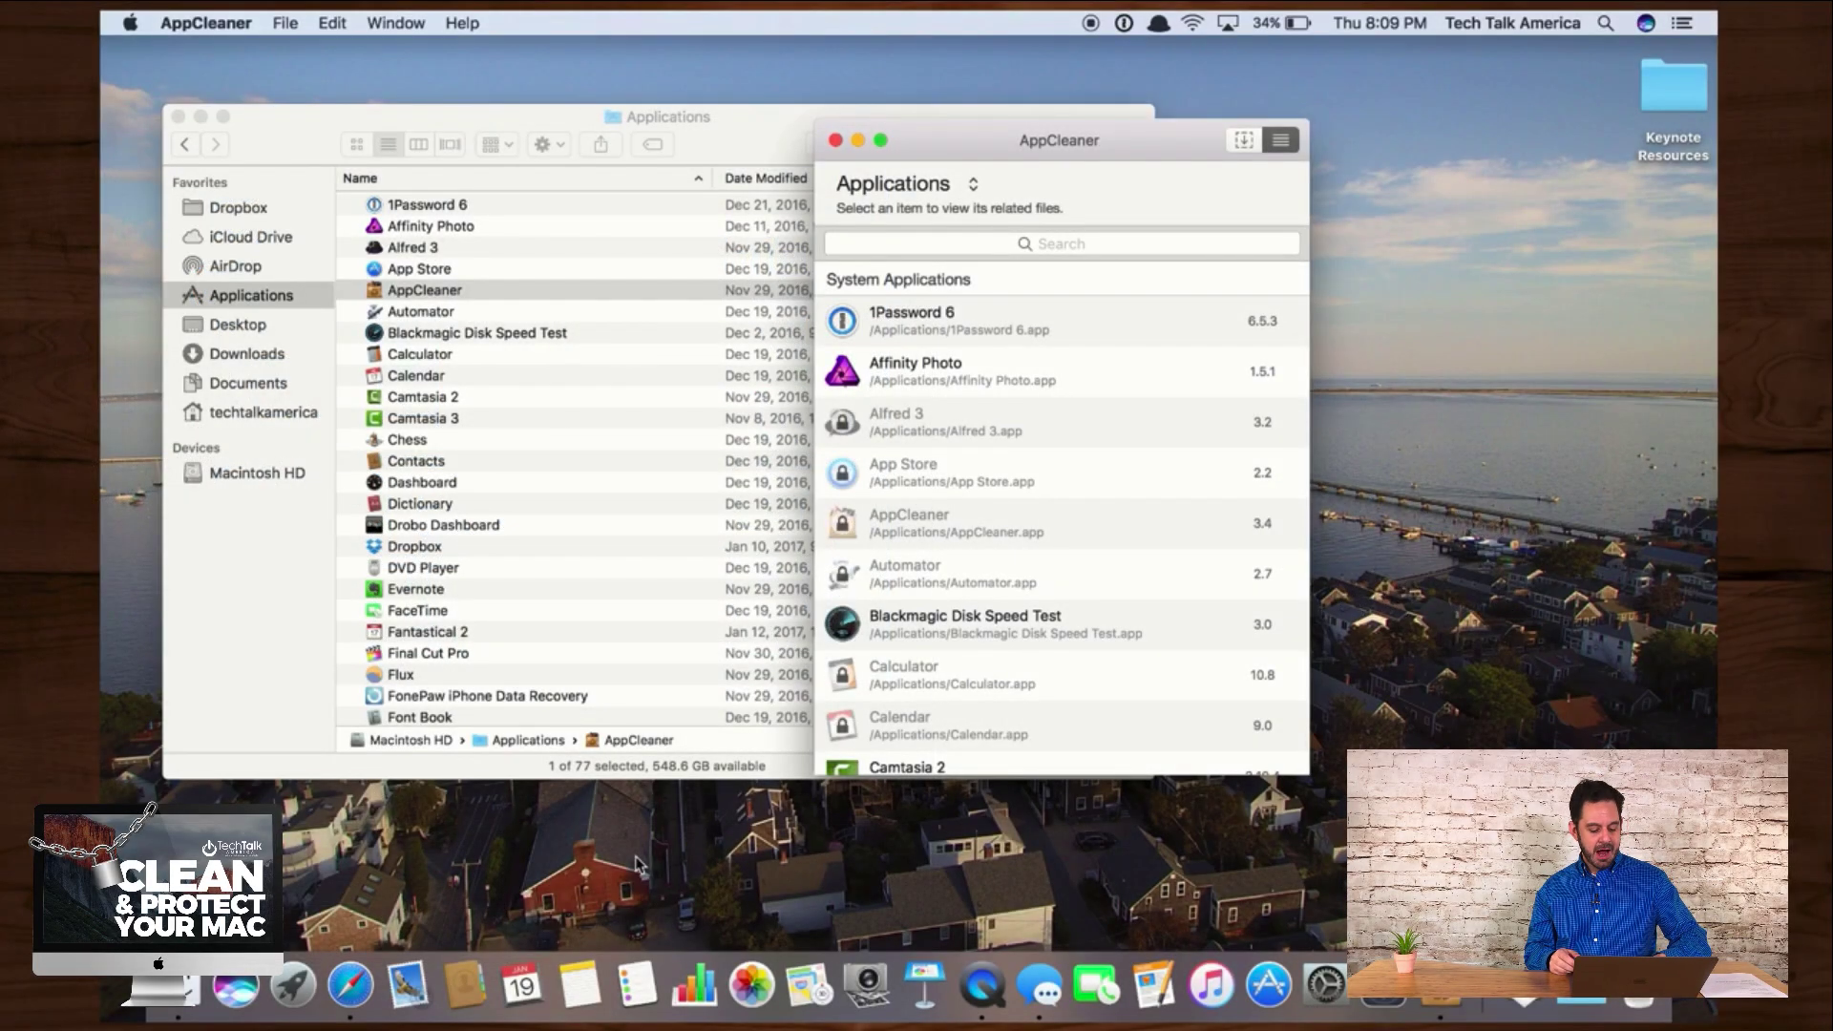
pyautogui.press('super+q')
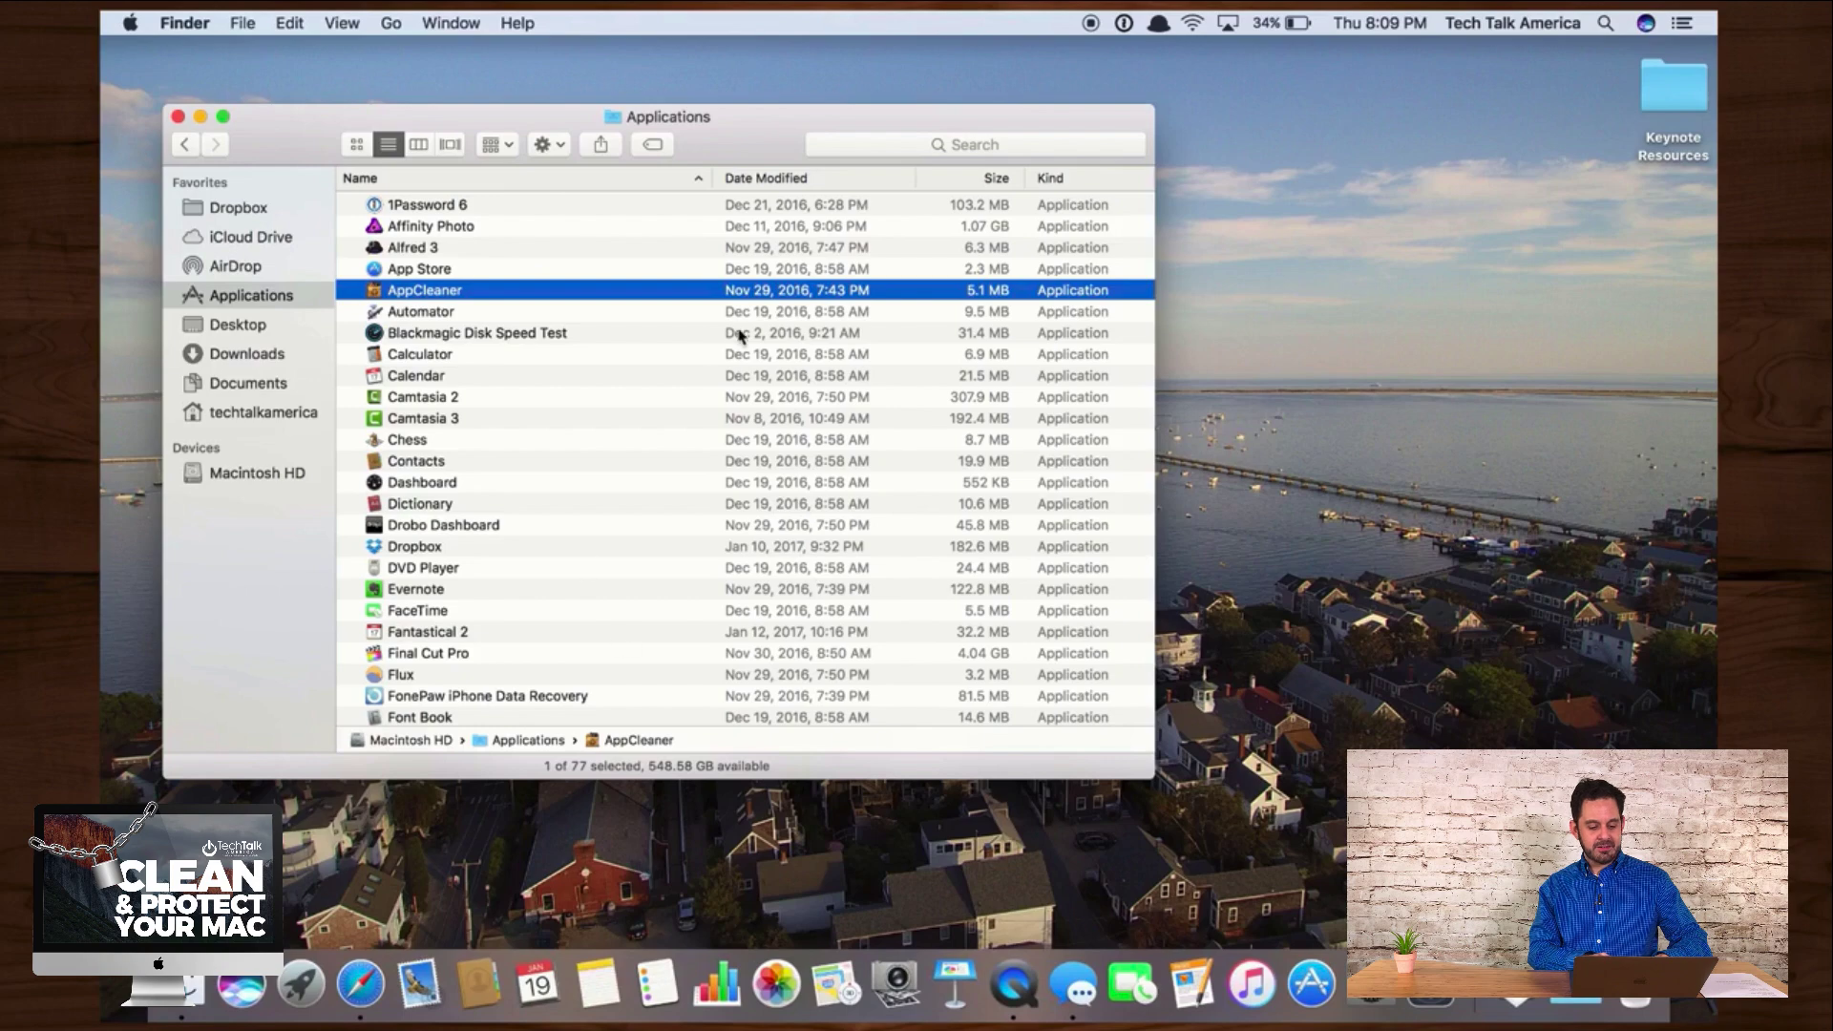
# Step: Close the Applications Finder window with Cmd+W
pyautogui.press('super+w')
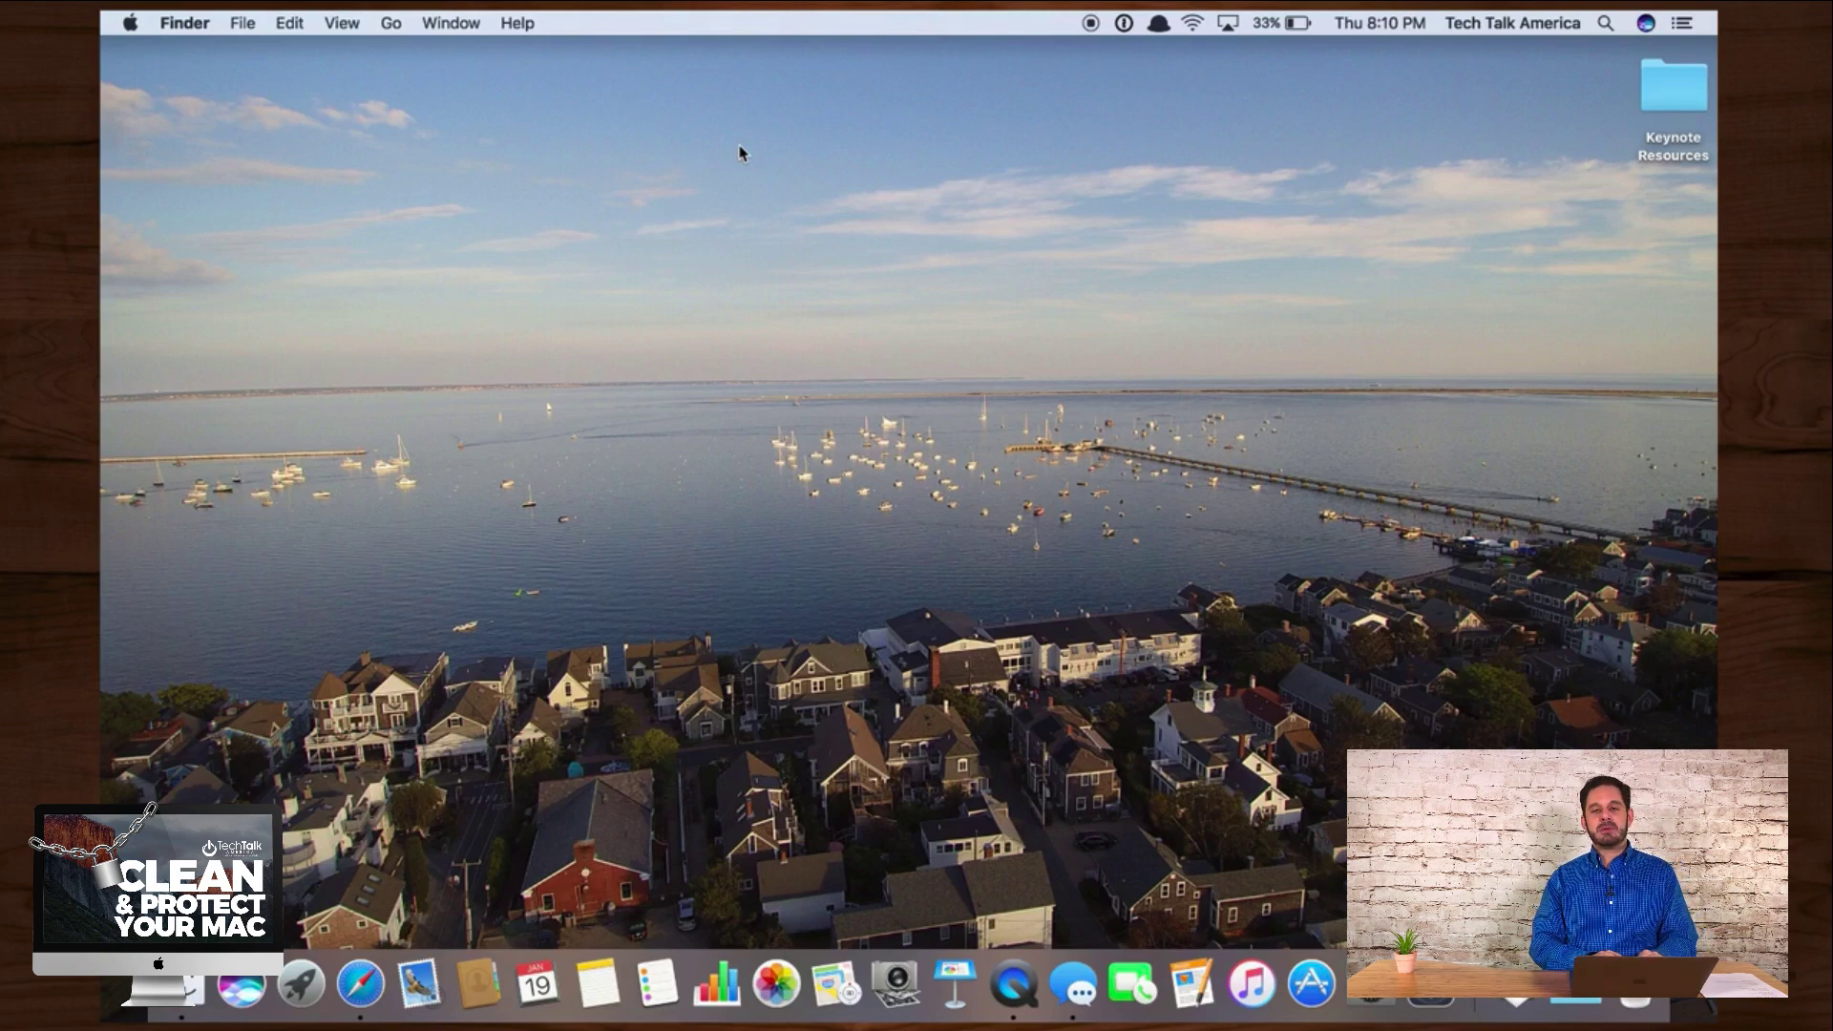
# Step: Back in Safari, load malwarebytes.com in a new tab by typing 'mal'
pyautogui.hotkey('ctrl', 'Right')
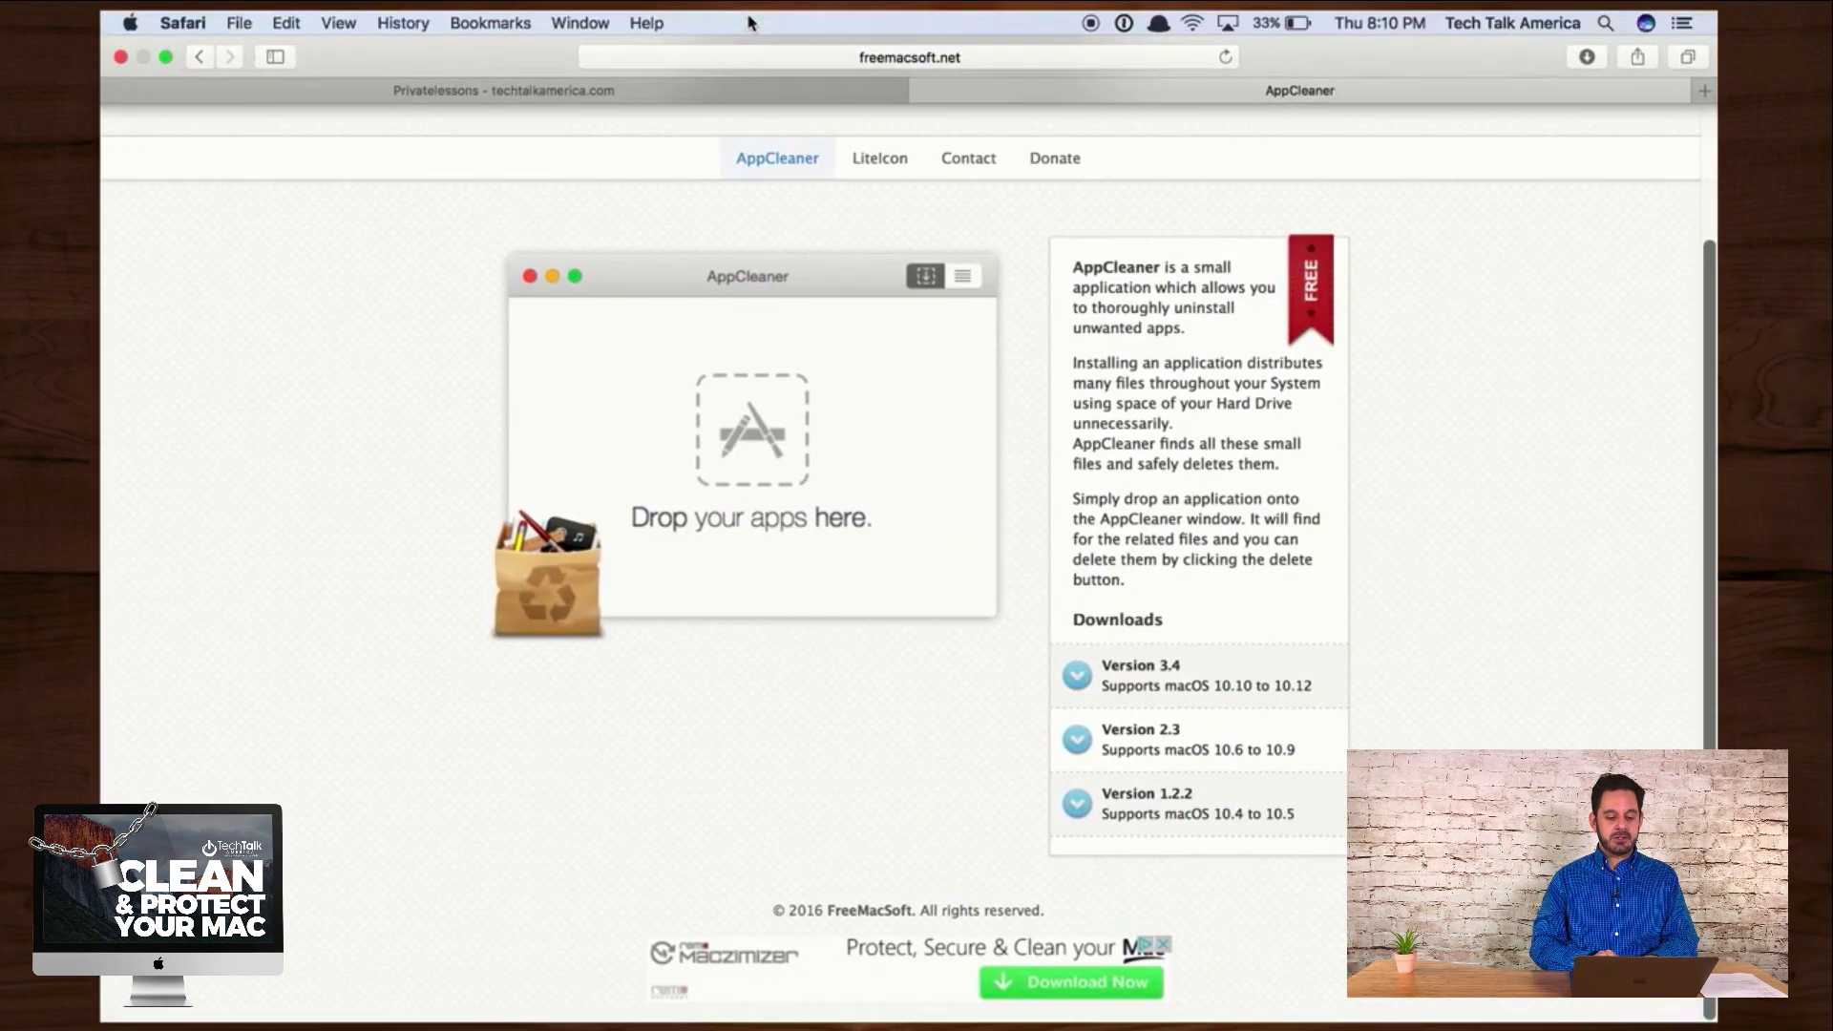
pyautogui.click(752, 86)
pyautogui.press('super+l')
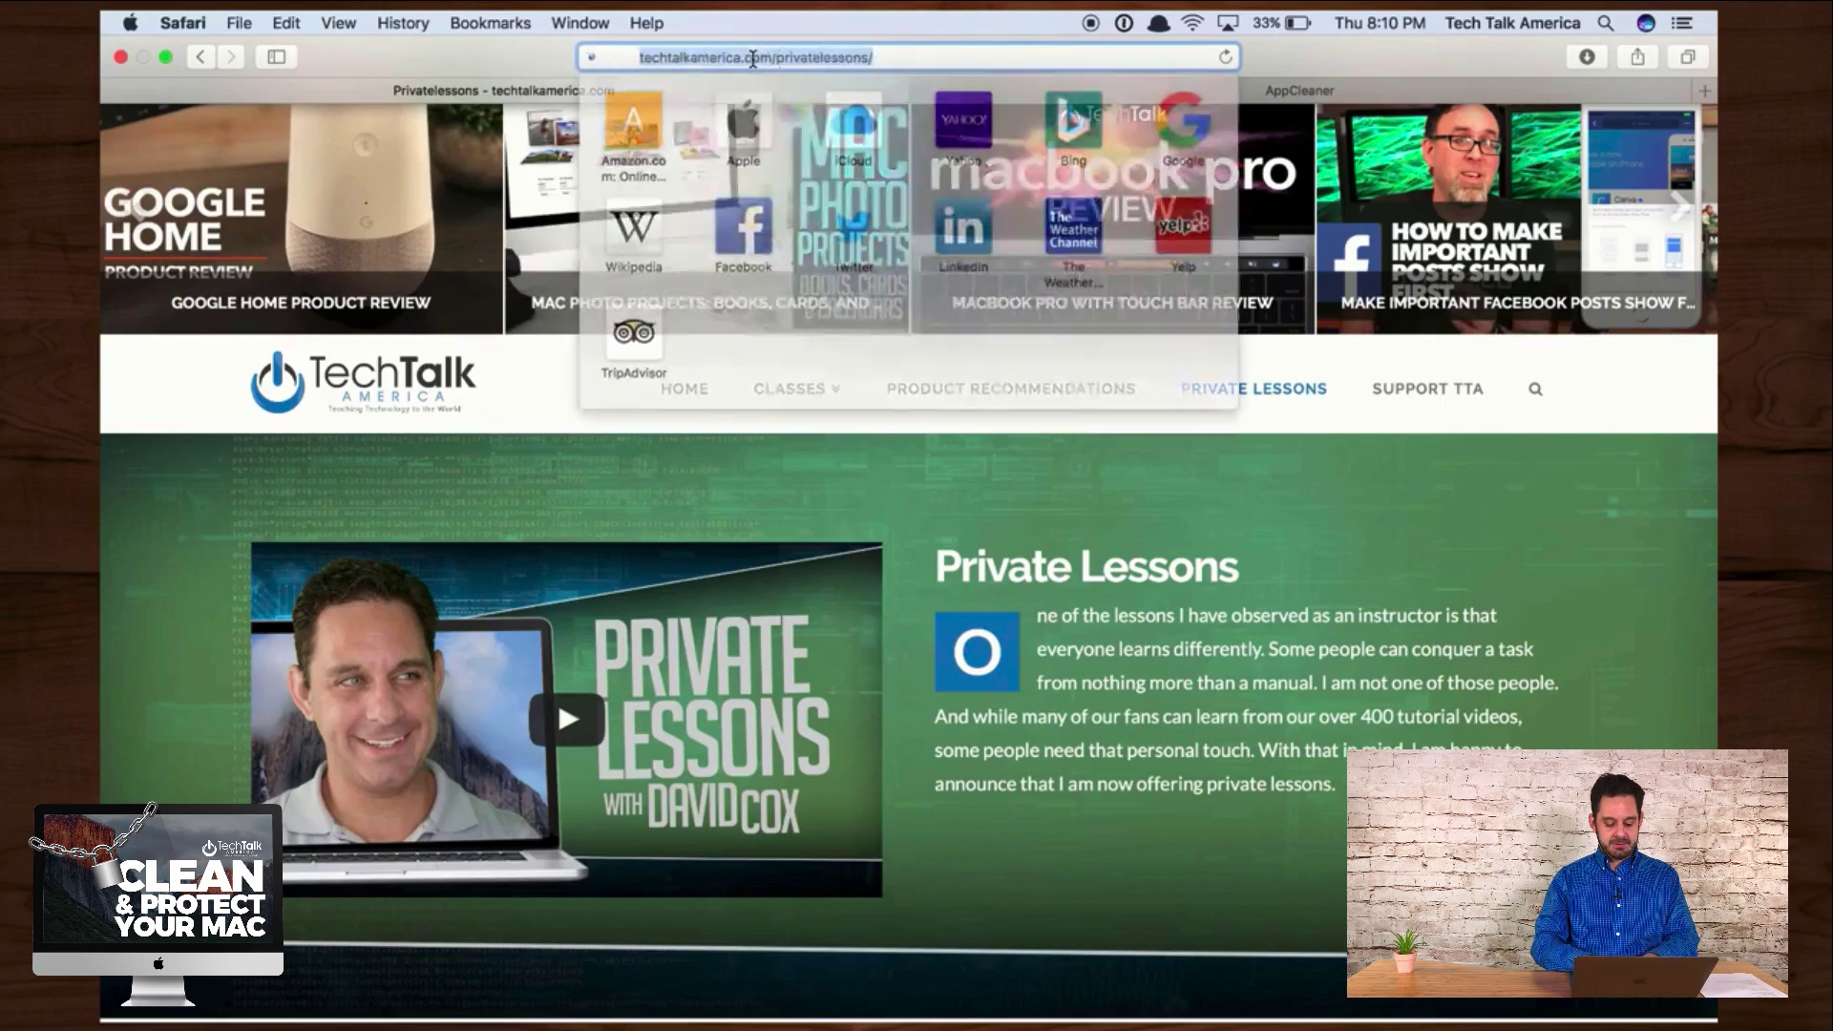
pyautogui.press('super+t')
pyautogui.write('malwarebytes.com')
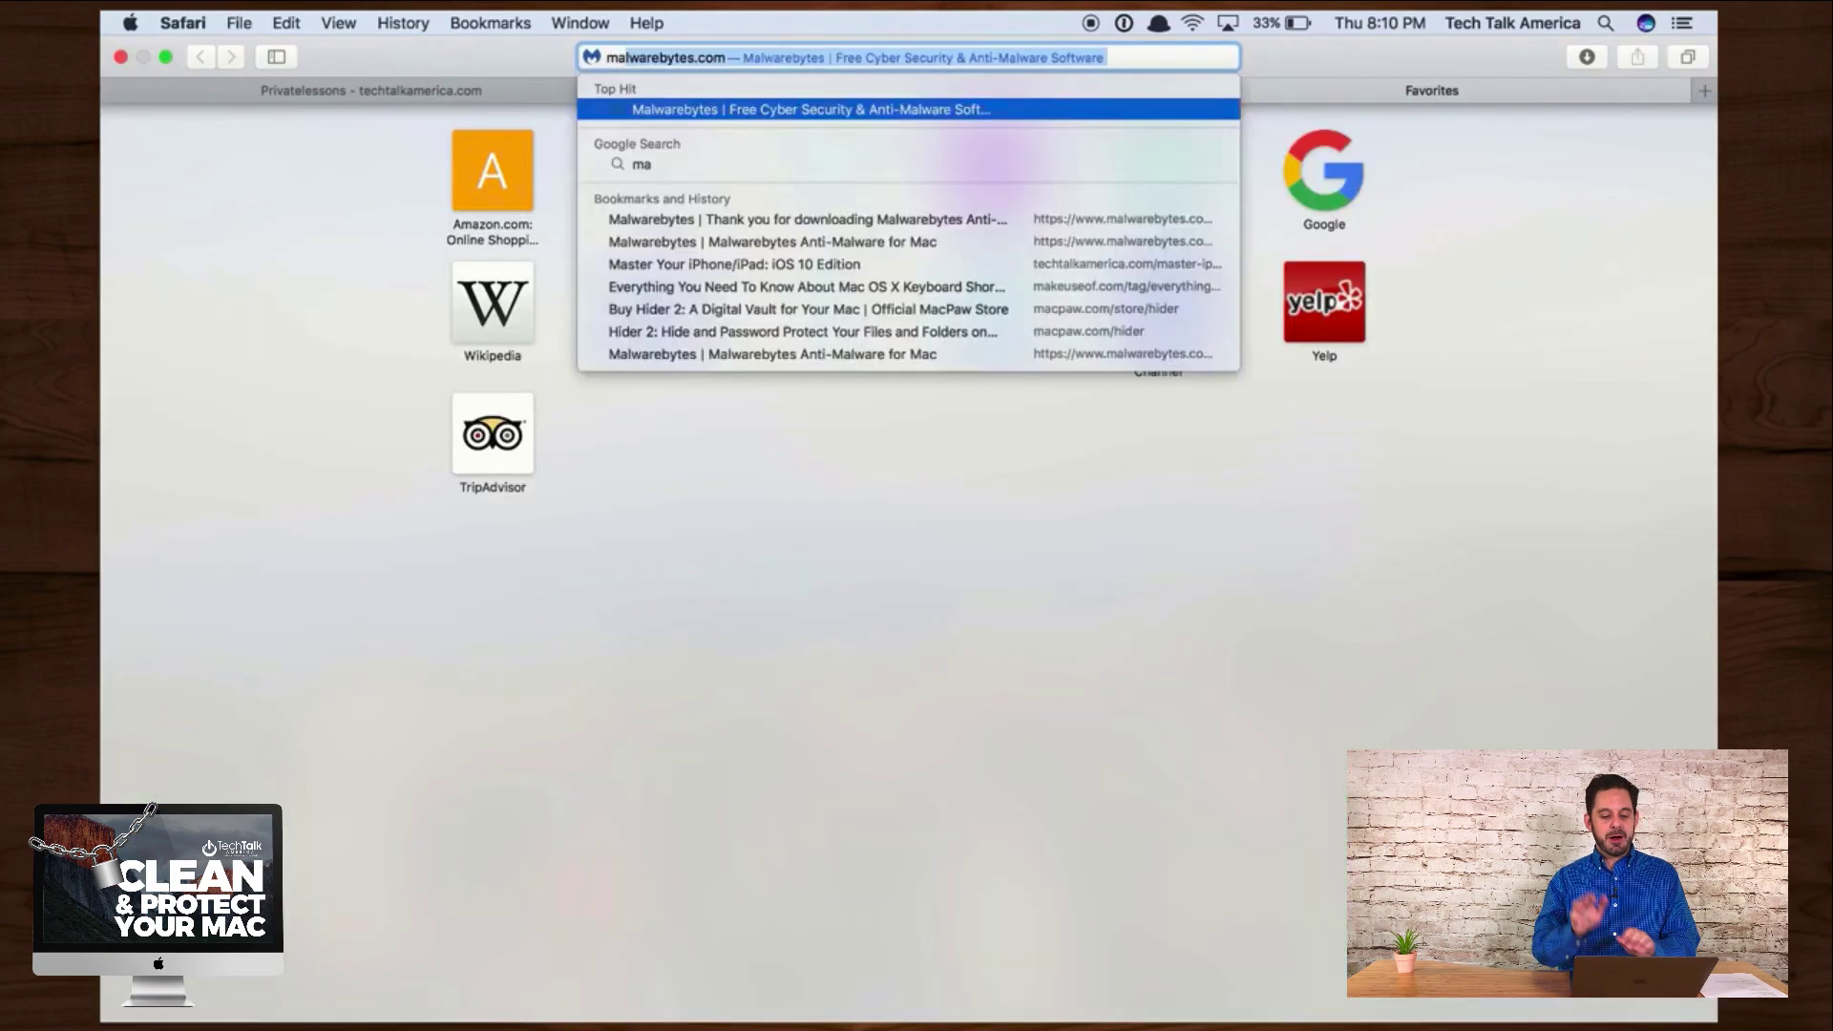
pyautogui.press('Return')
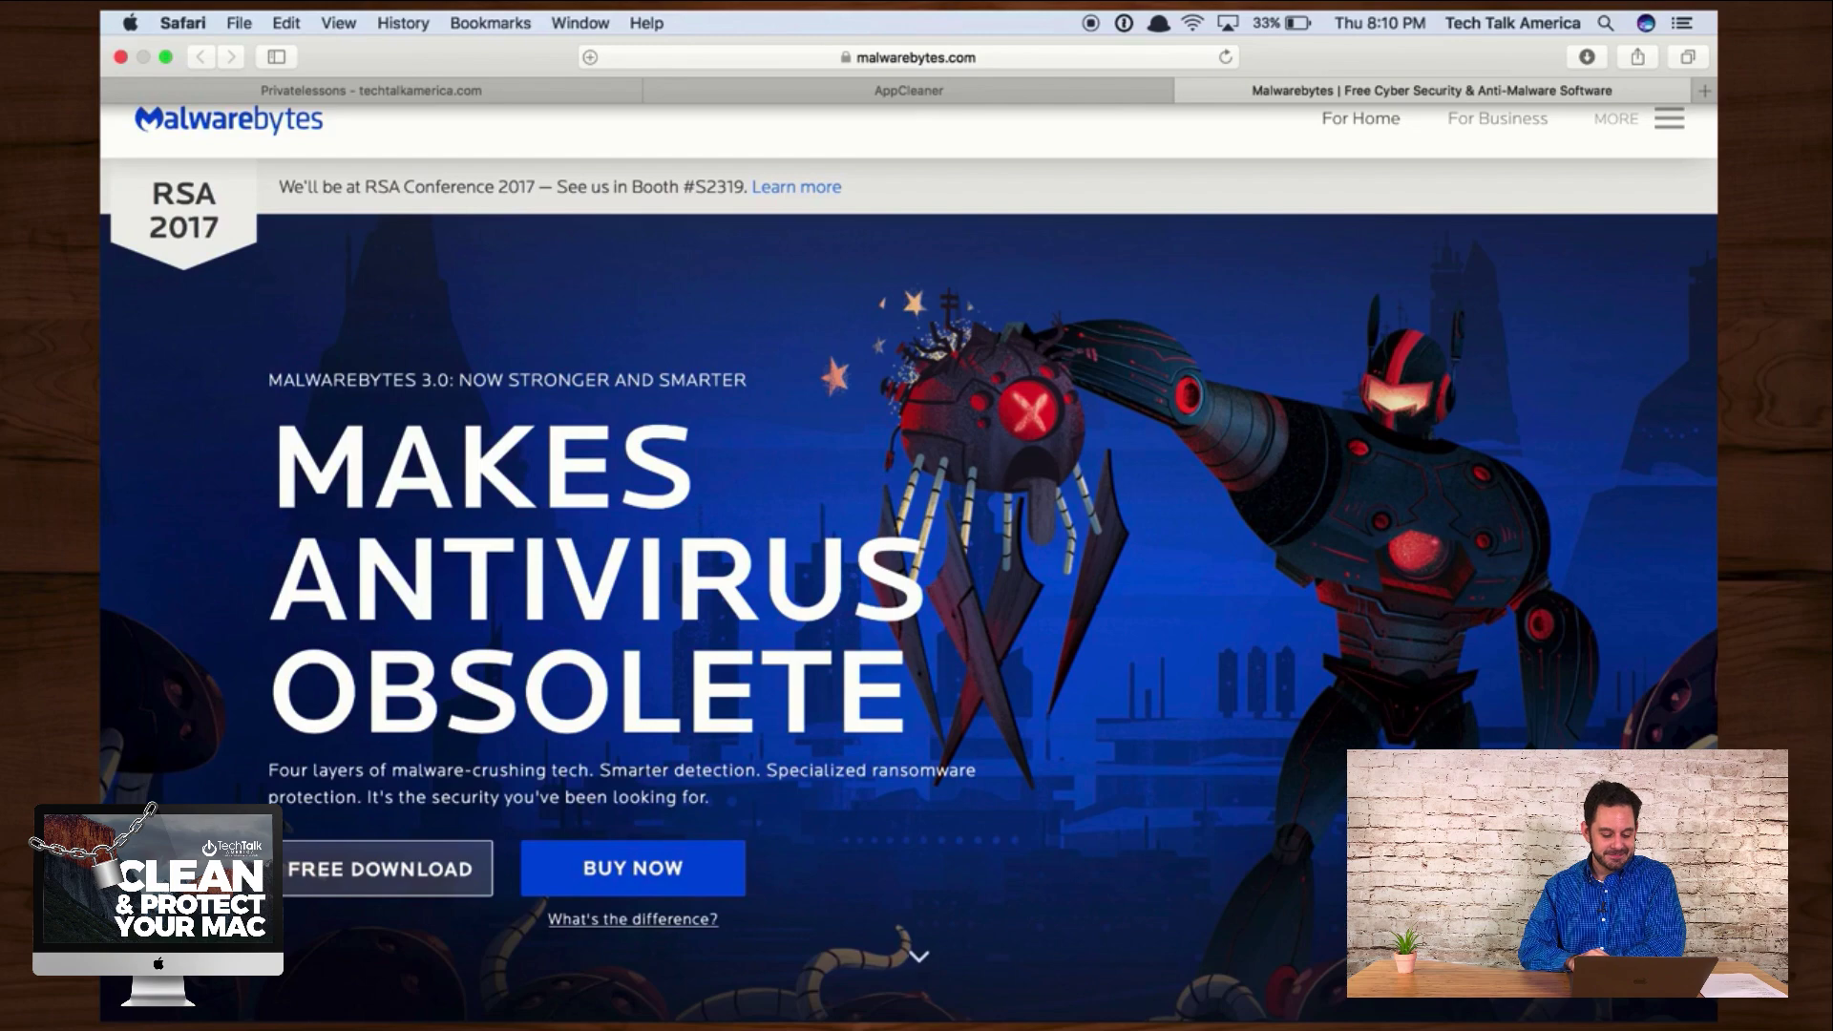
# Step: Open Malwarebytes' home-user page, then leave Safari and open a Finder window on Downloads
pyautogui.click(1366, 127)
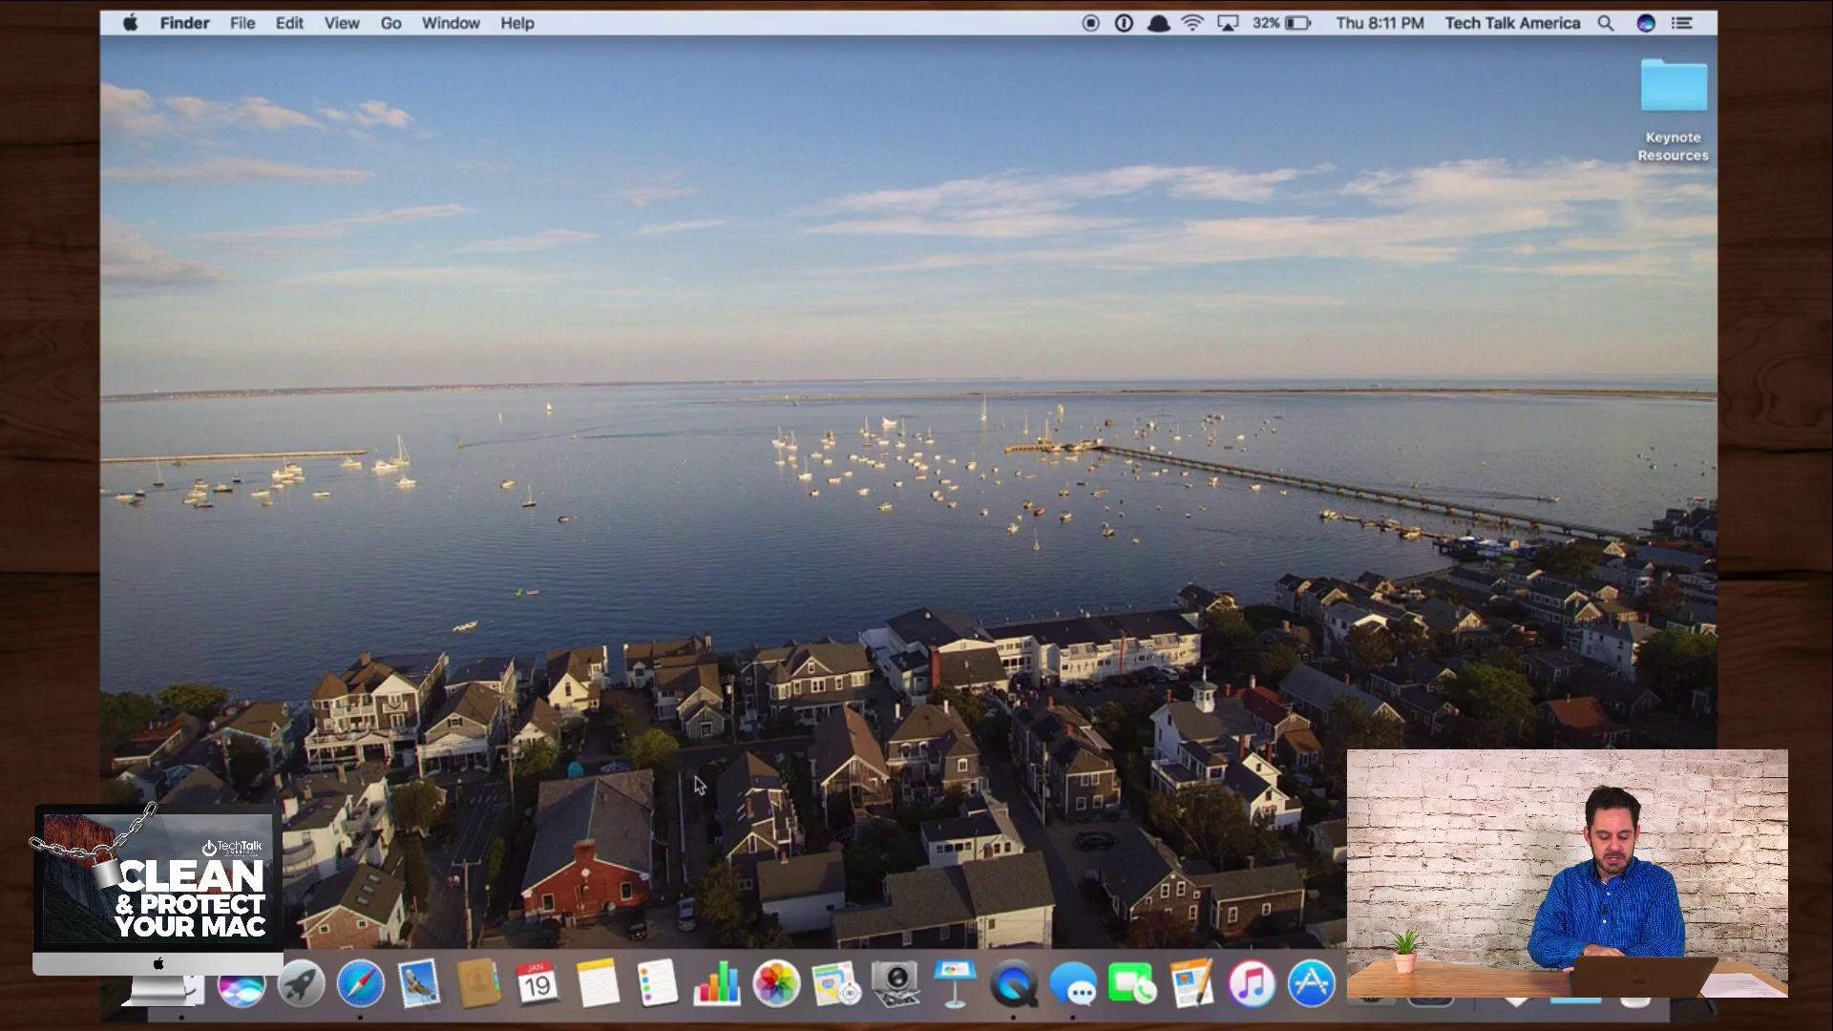
pyautogui.press('F4')
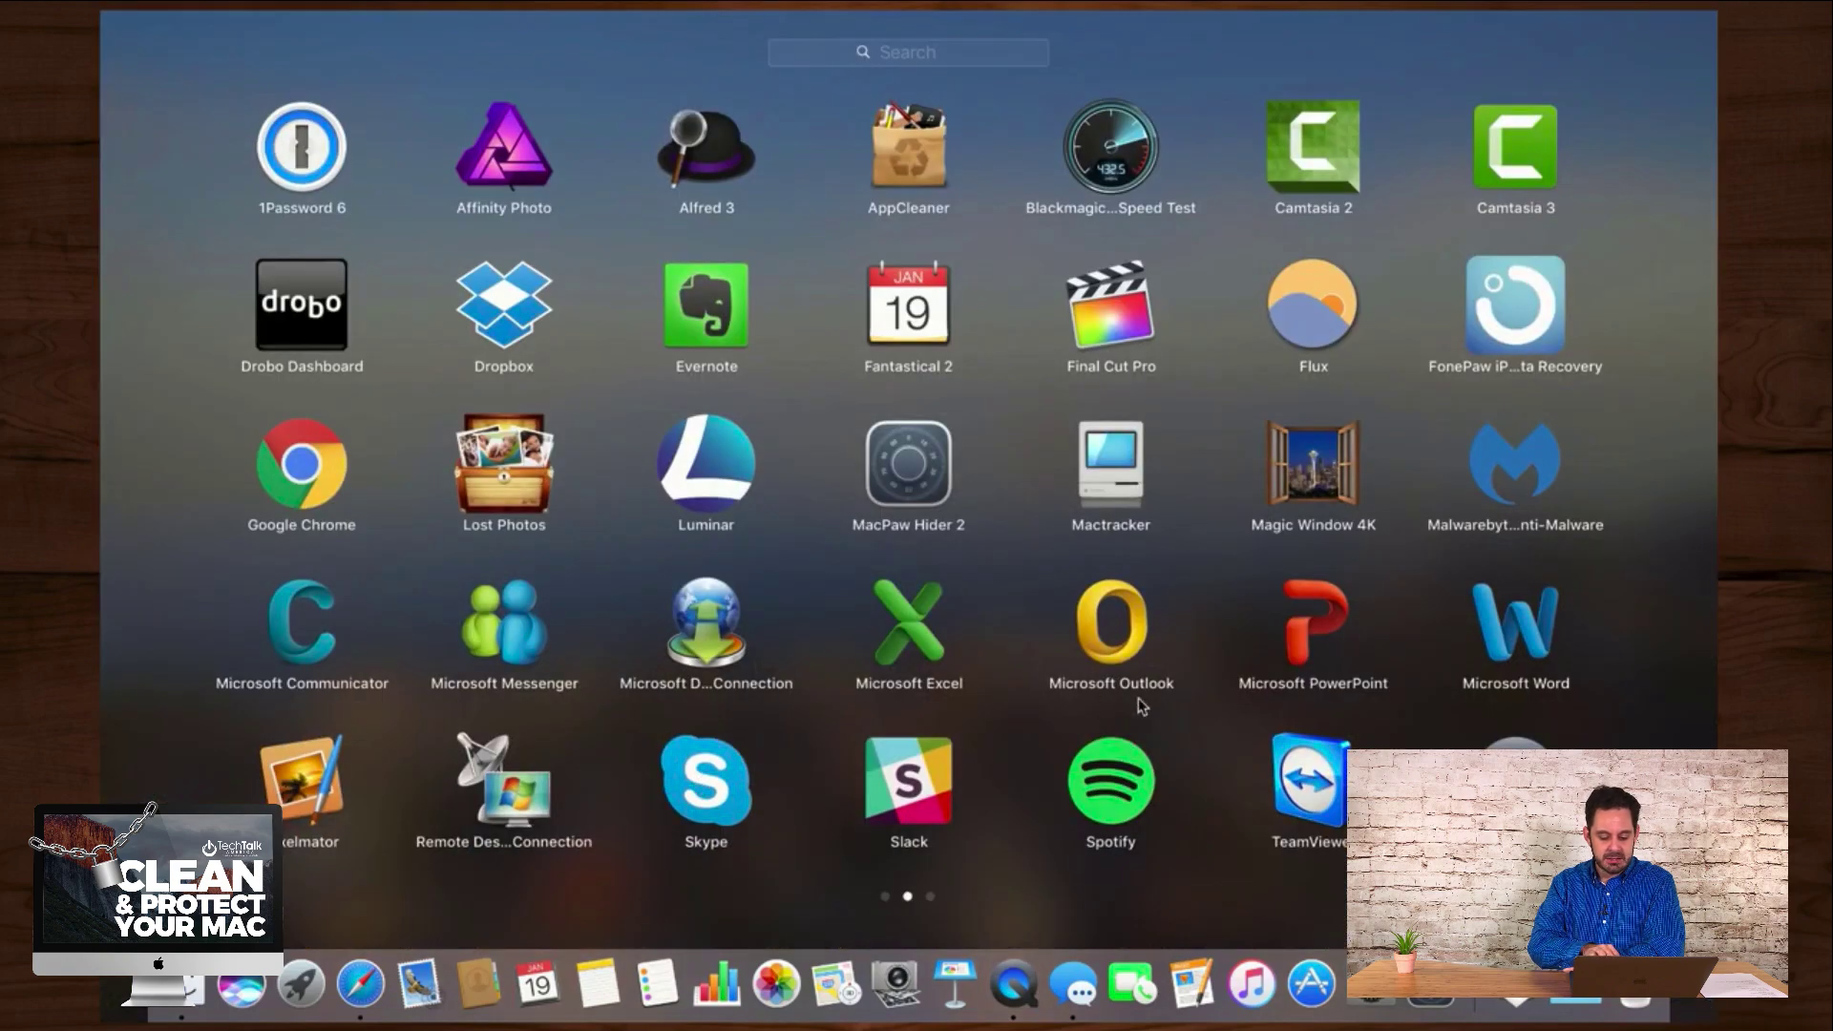
pyautogui.click(973, 795)
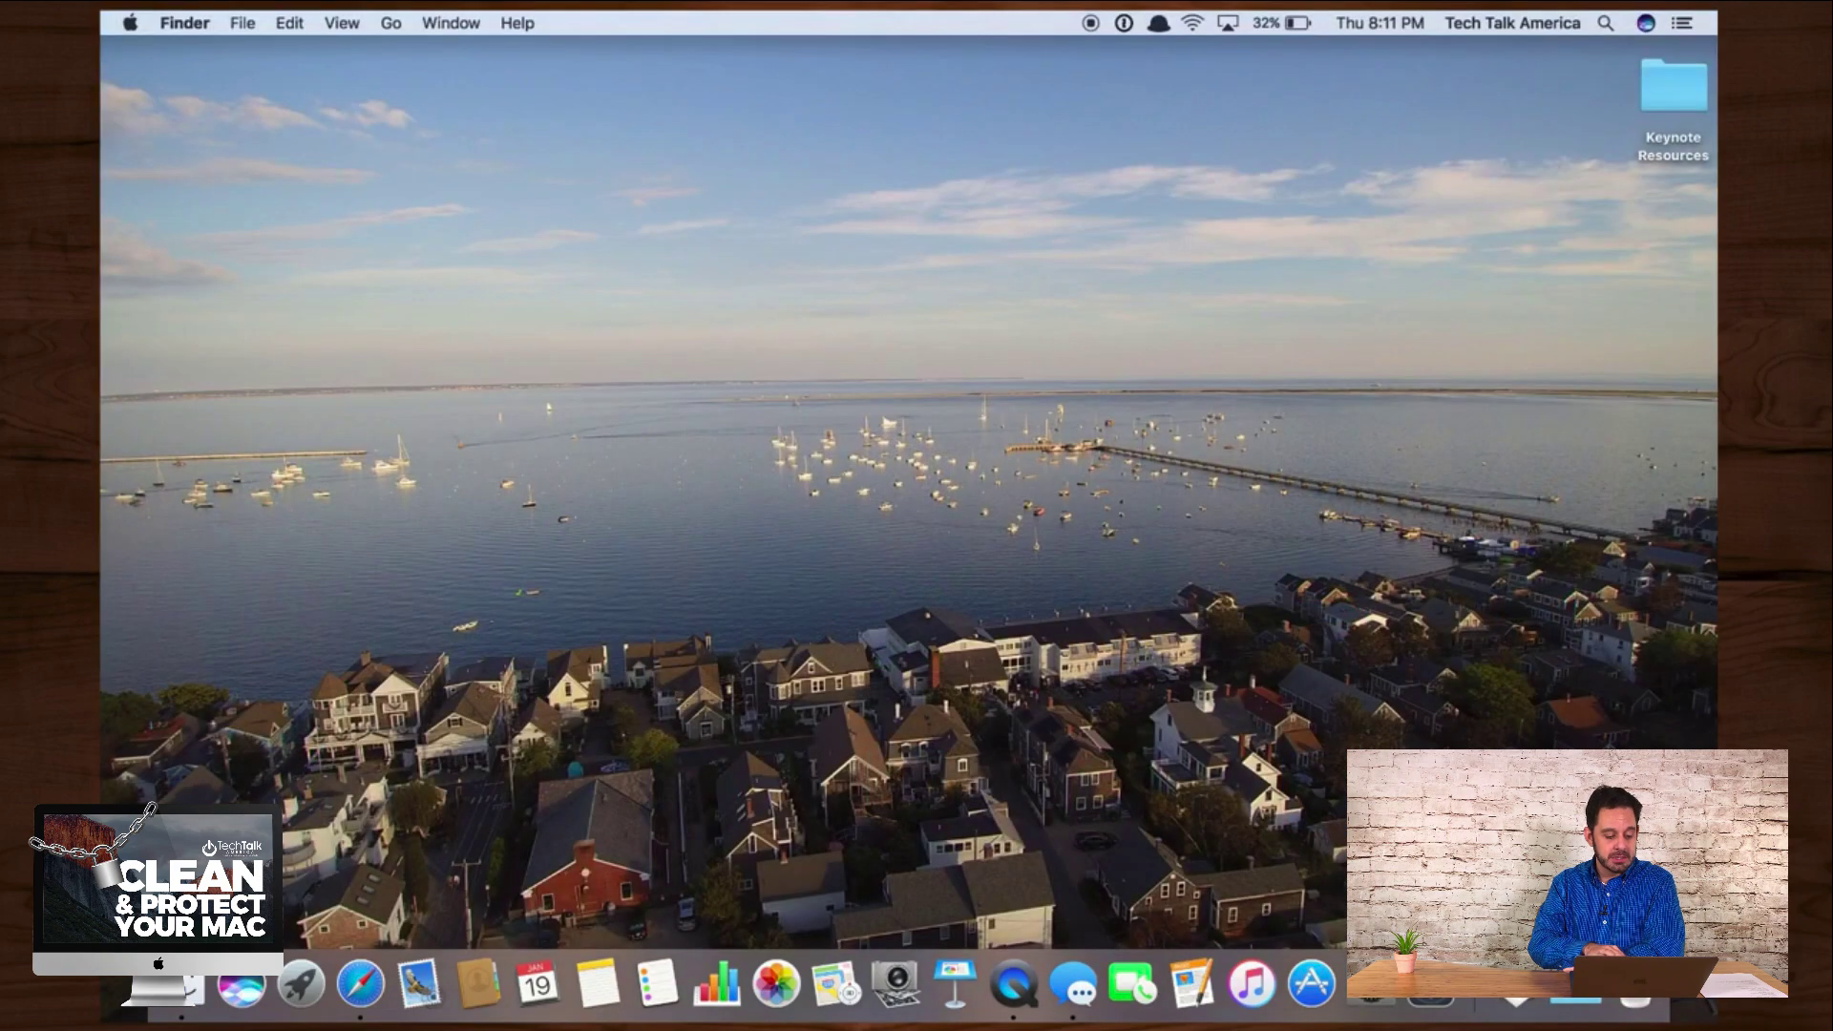
pyautogui.click(194, 989)
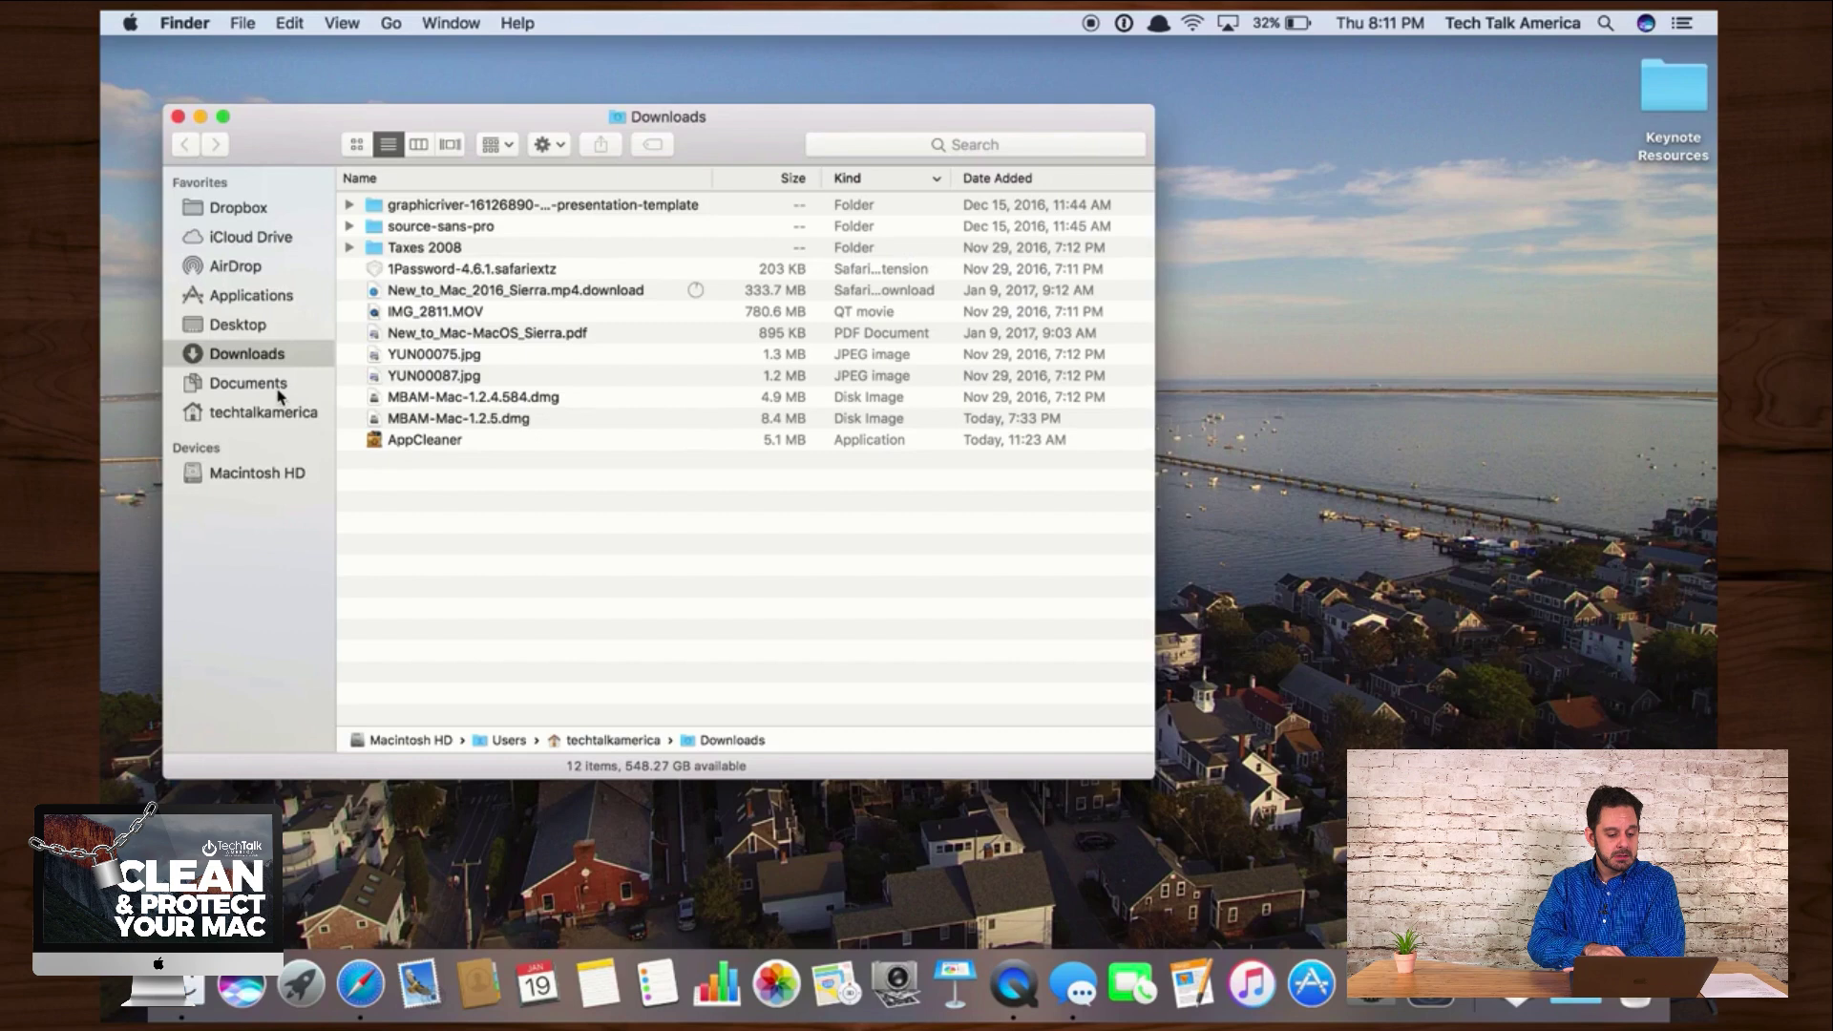
# Step: Select MBAM-Mac-1.2.4.584.dmg, then switch the window to the Applications folder
pyautogui.click(497, 400)
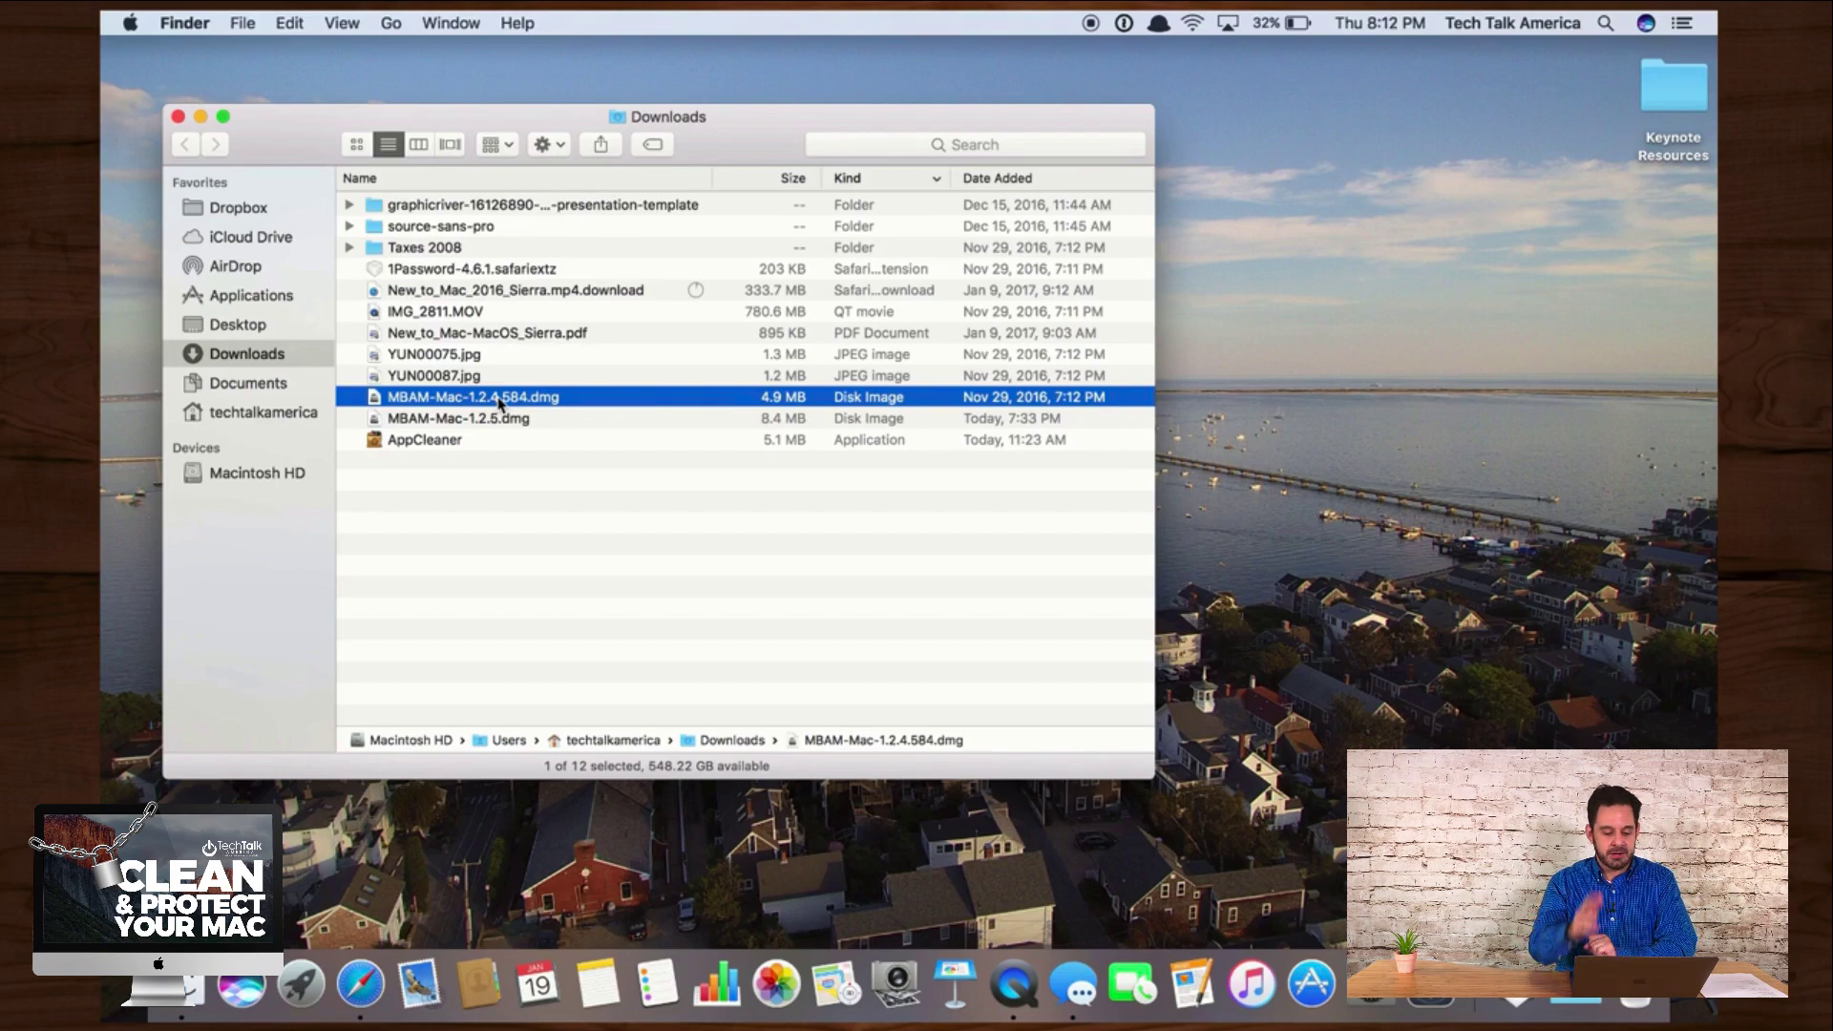
pyautogui.click(254, 296)
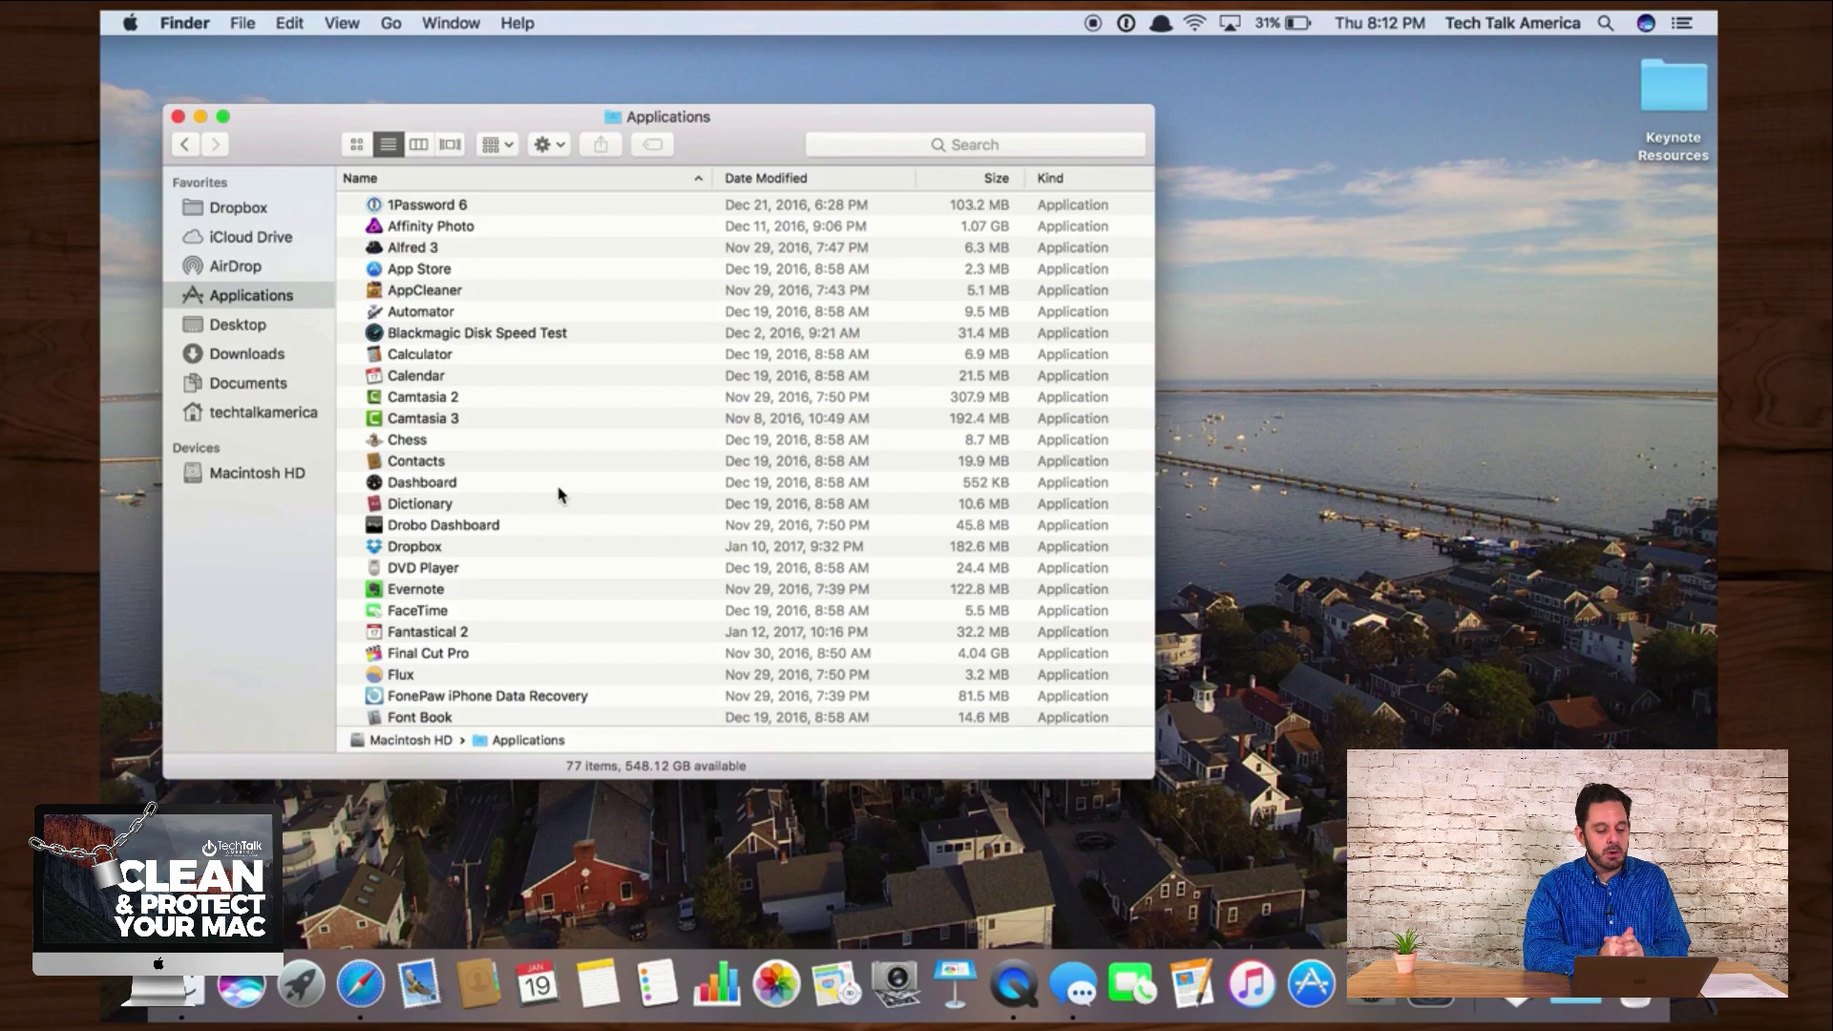
# Step: Find Malwarebytes Anti-Malware in Applications by typing 'mac' and launch it
pyautogui.write('mac')
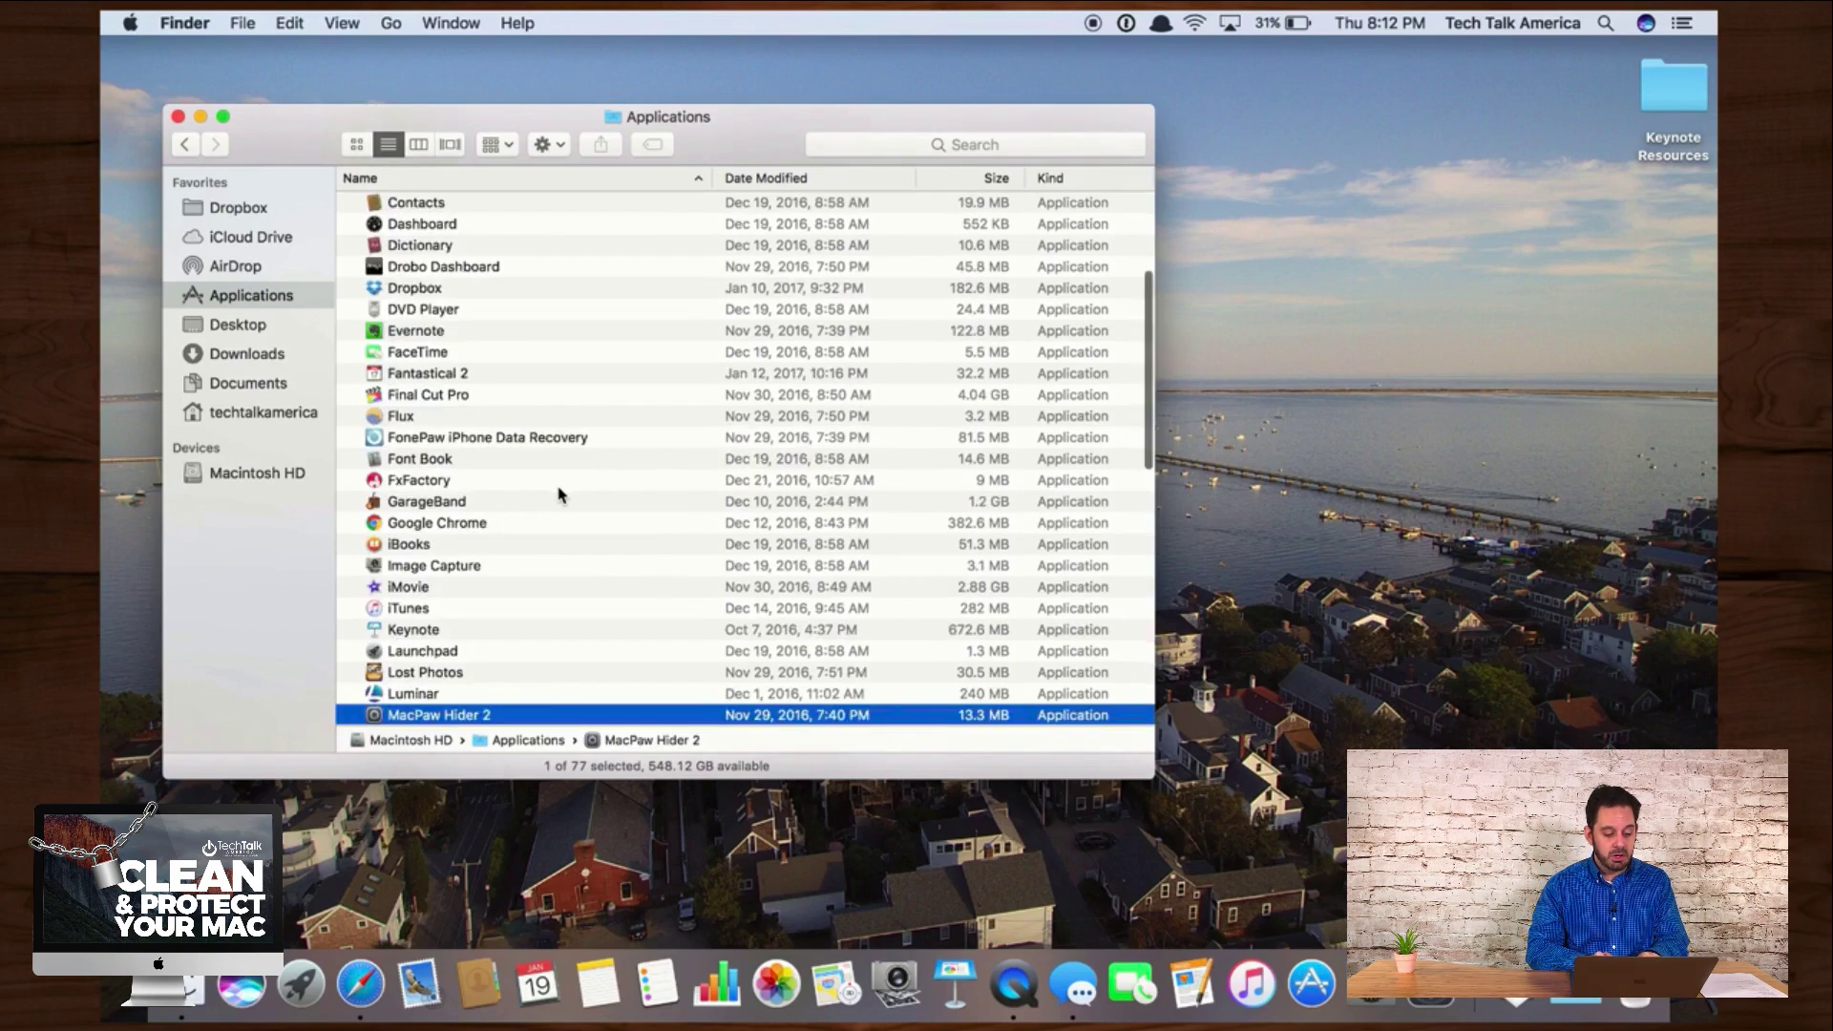
pyautogui.scroll(-2, 444, 704)
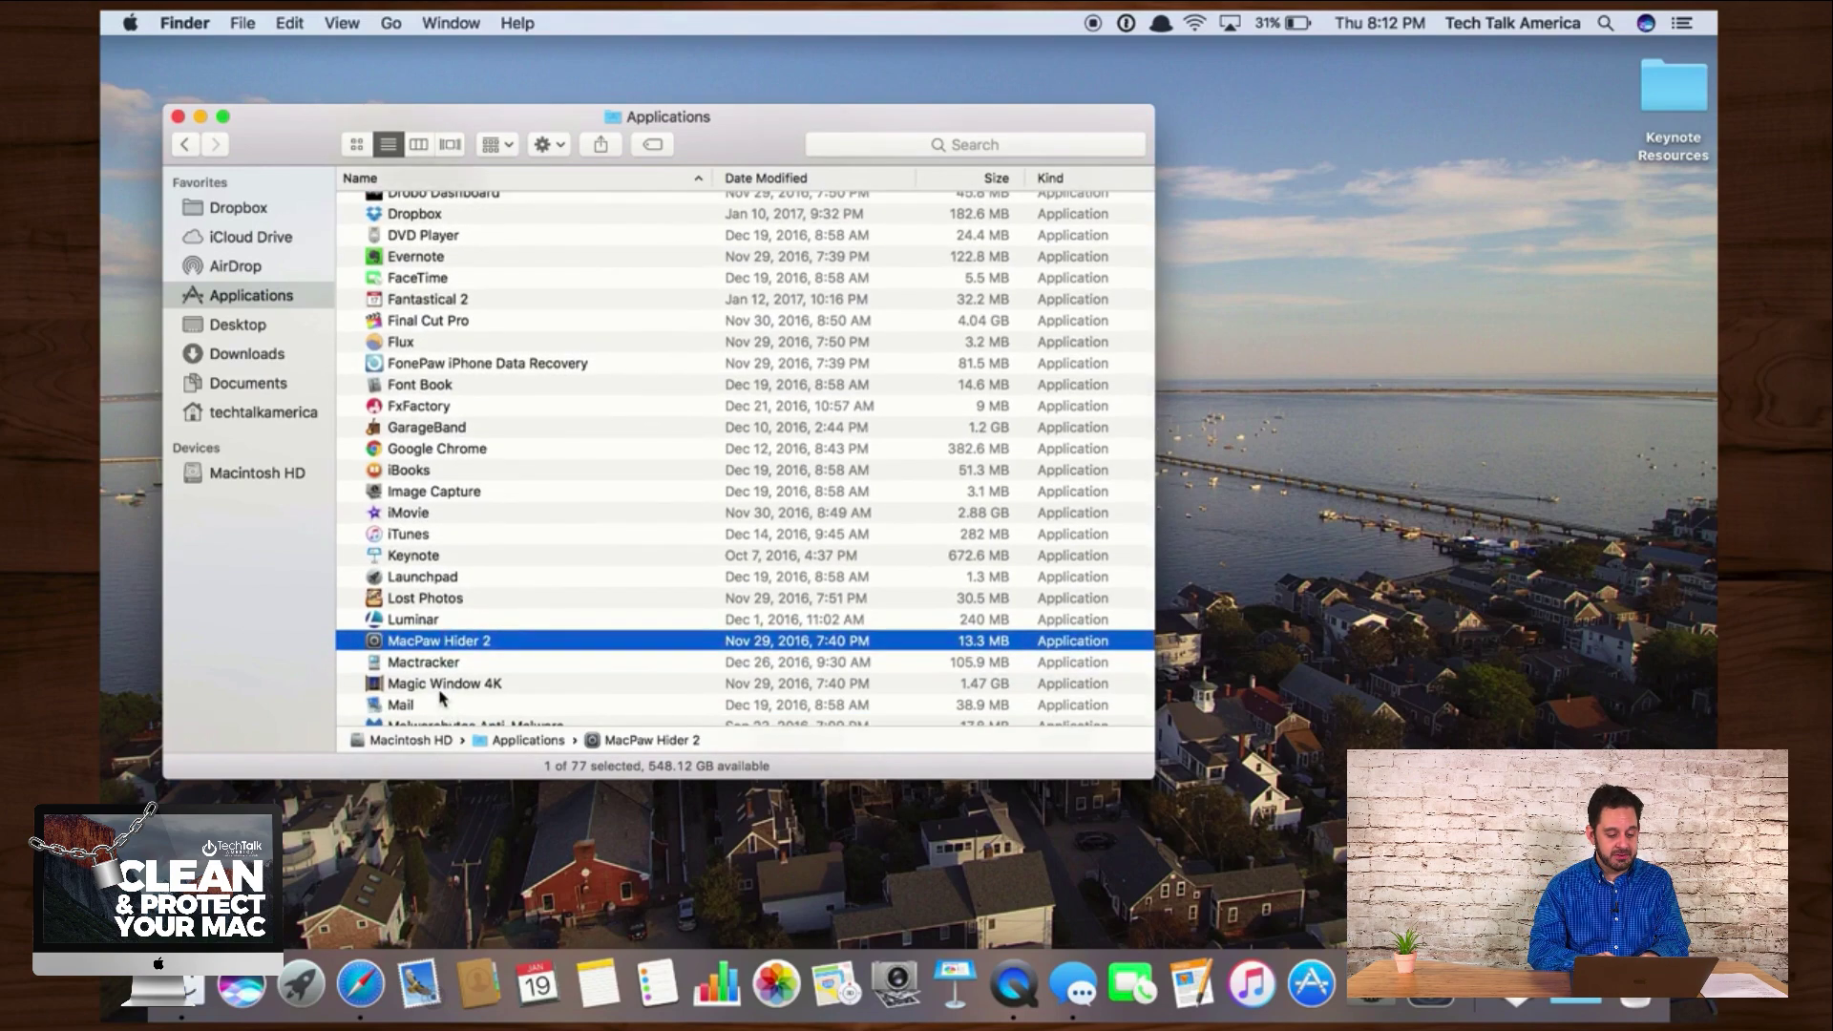
pyautogui.scroll(-2, 442, 702)
pyautogui.doubleClick(440, 678)
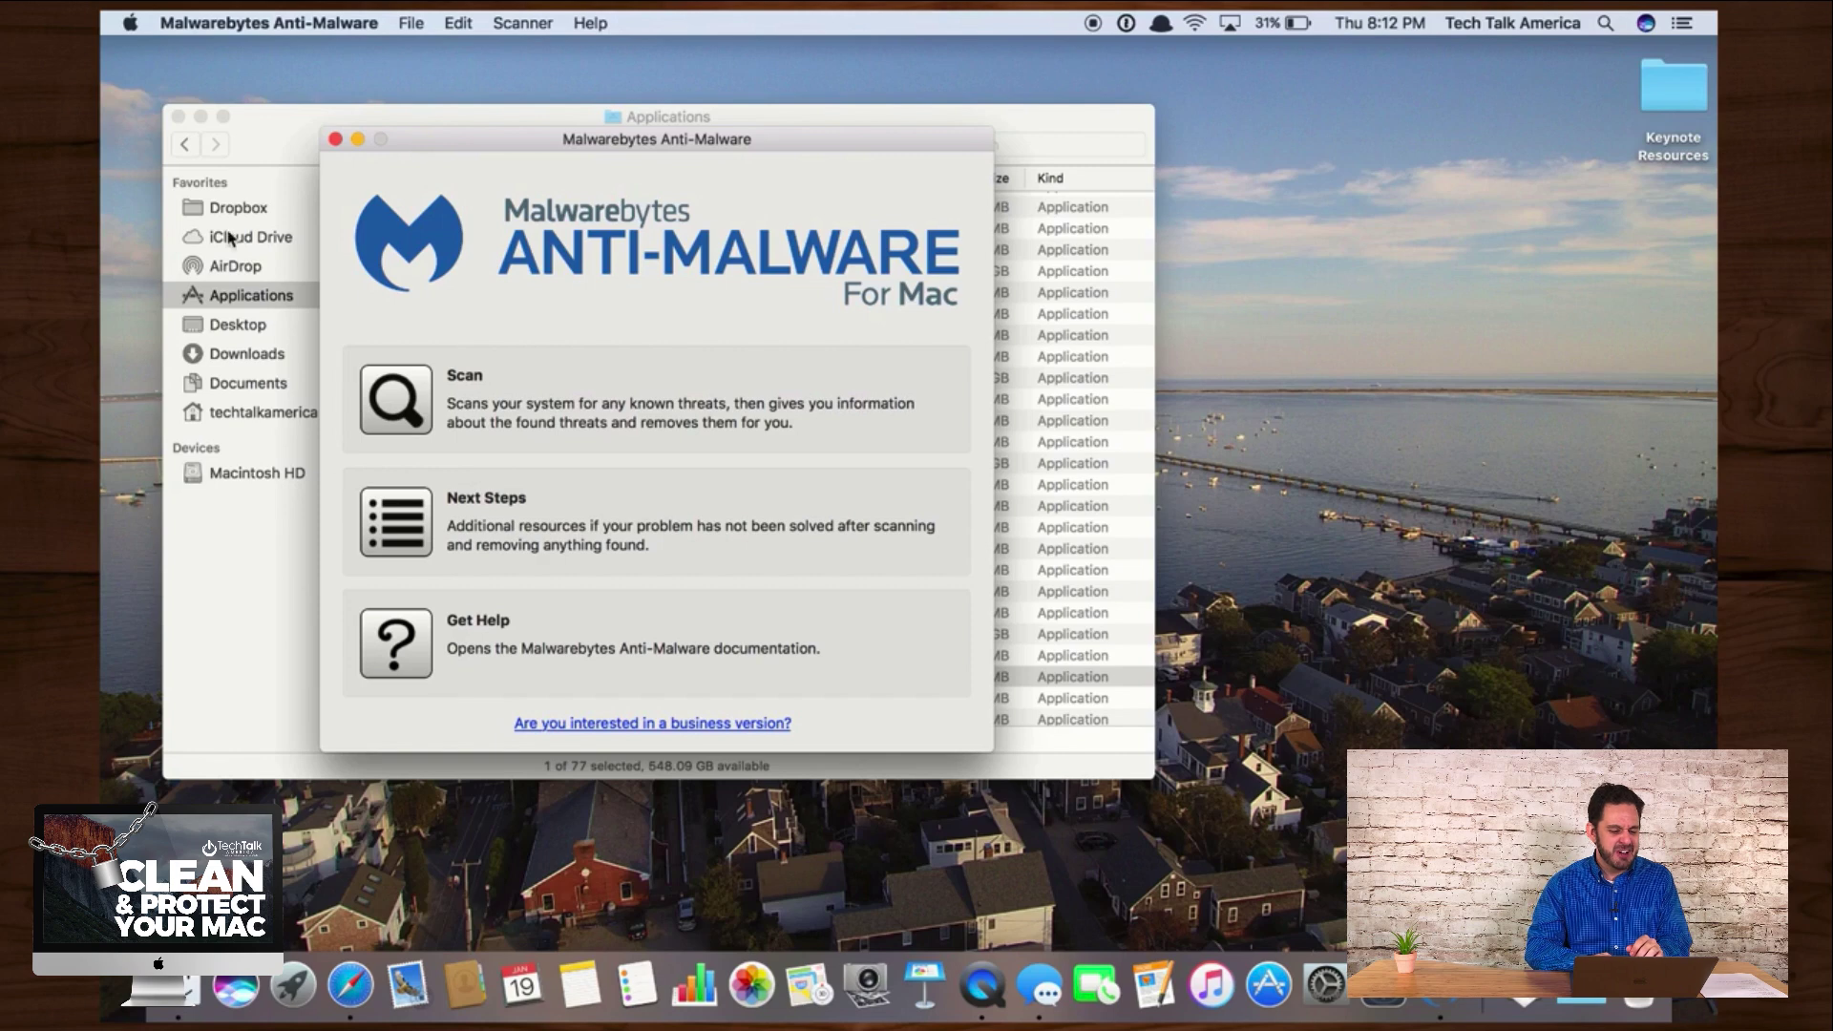
# Step: Close the Applications Finder window and run a Malwarebytes scan until it reports no threats
pyautogui.click(178, 115)
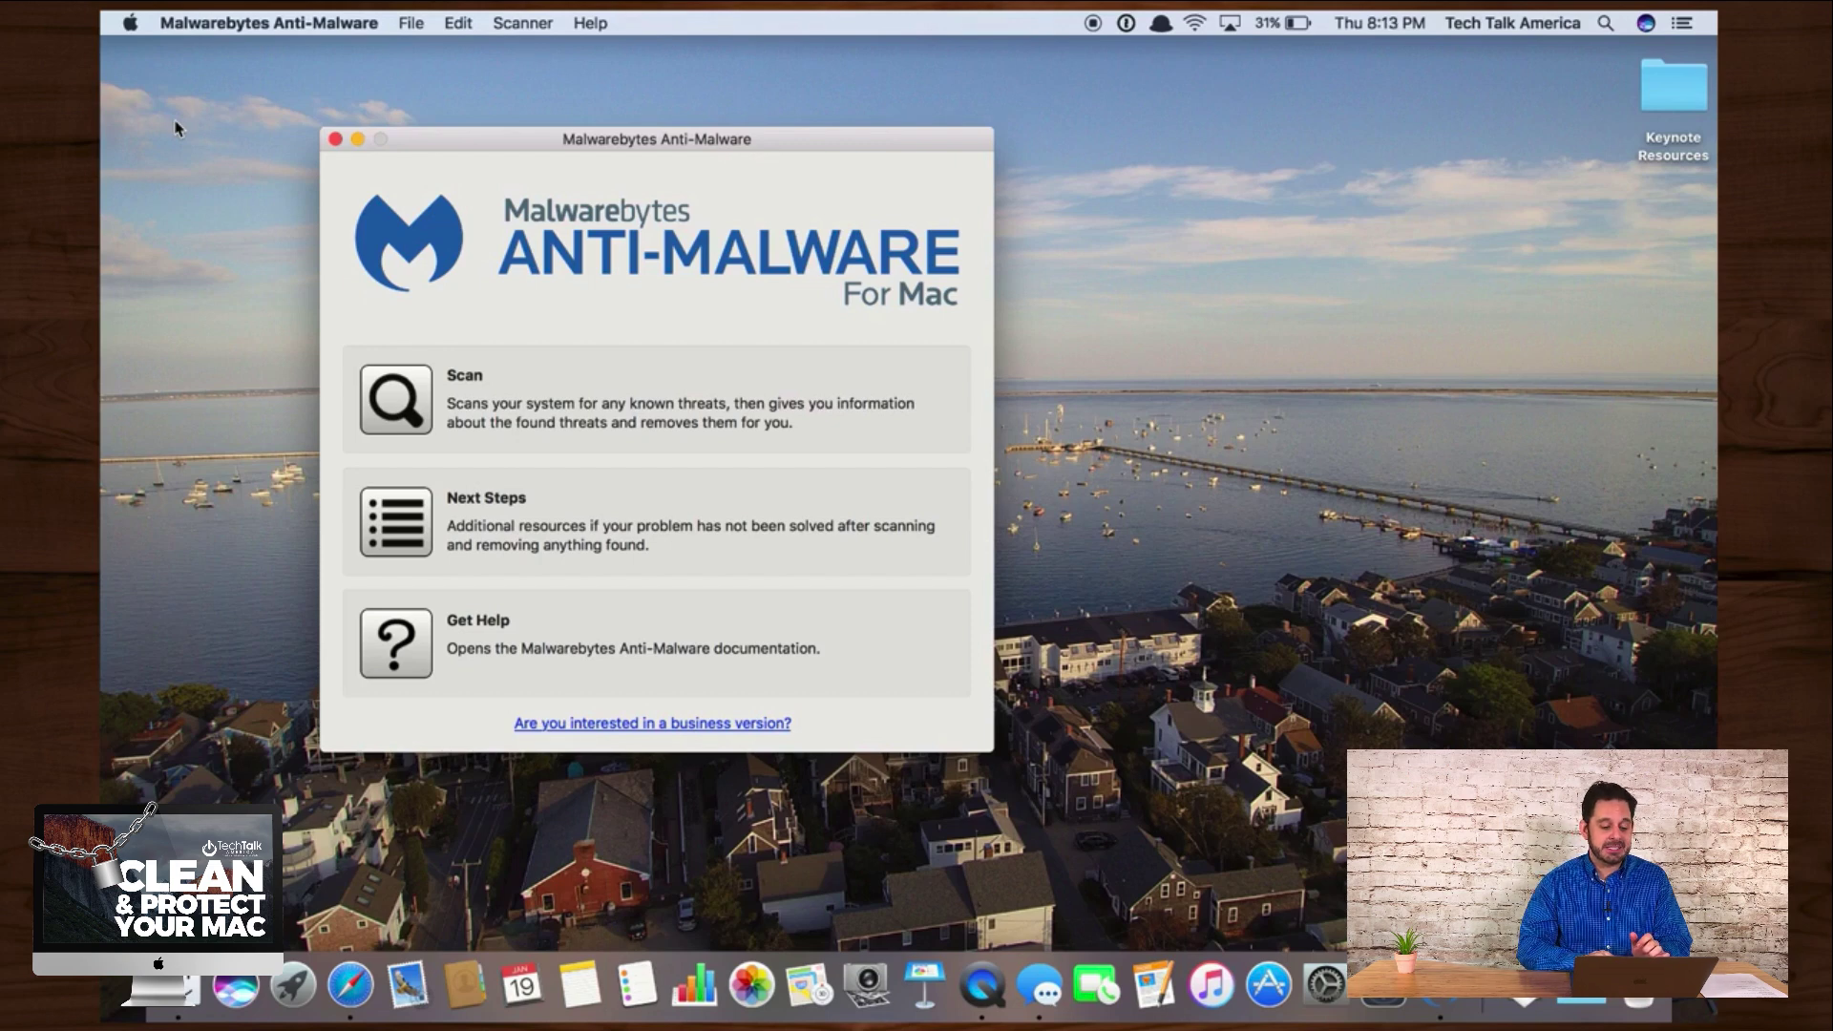
pyautogui.click(394, 418)
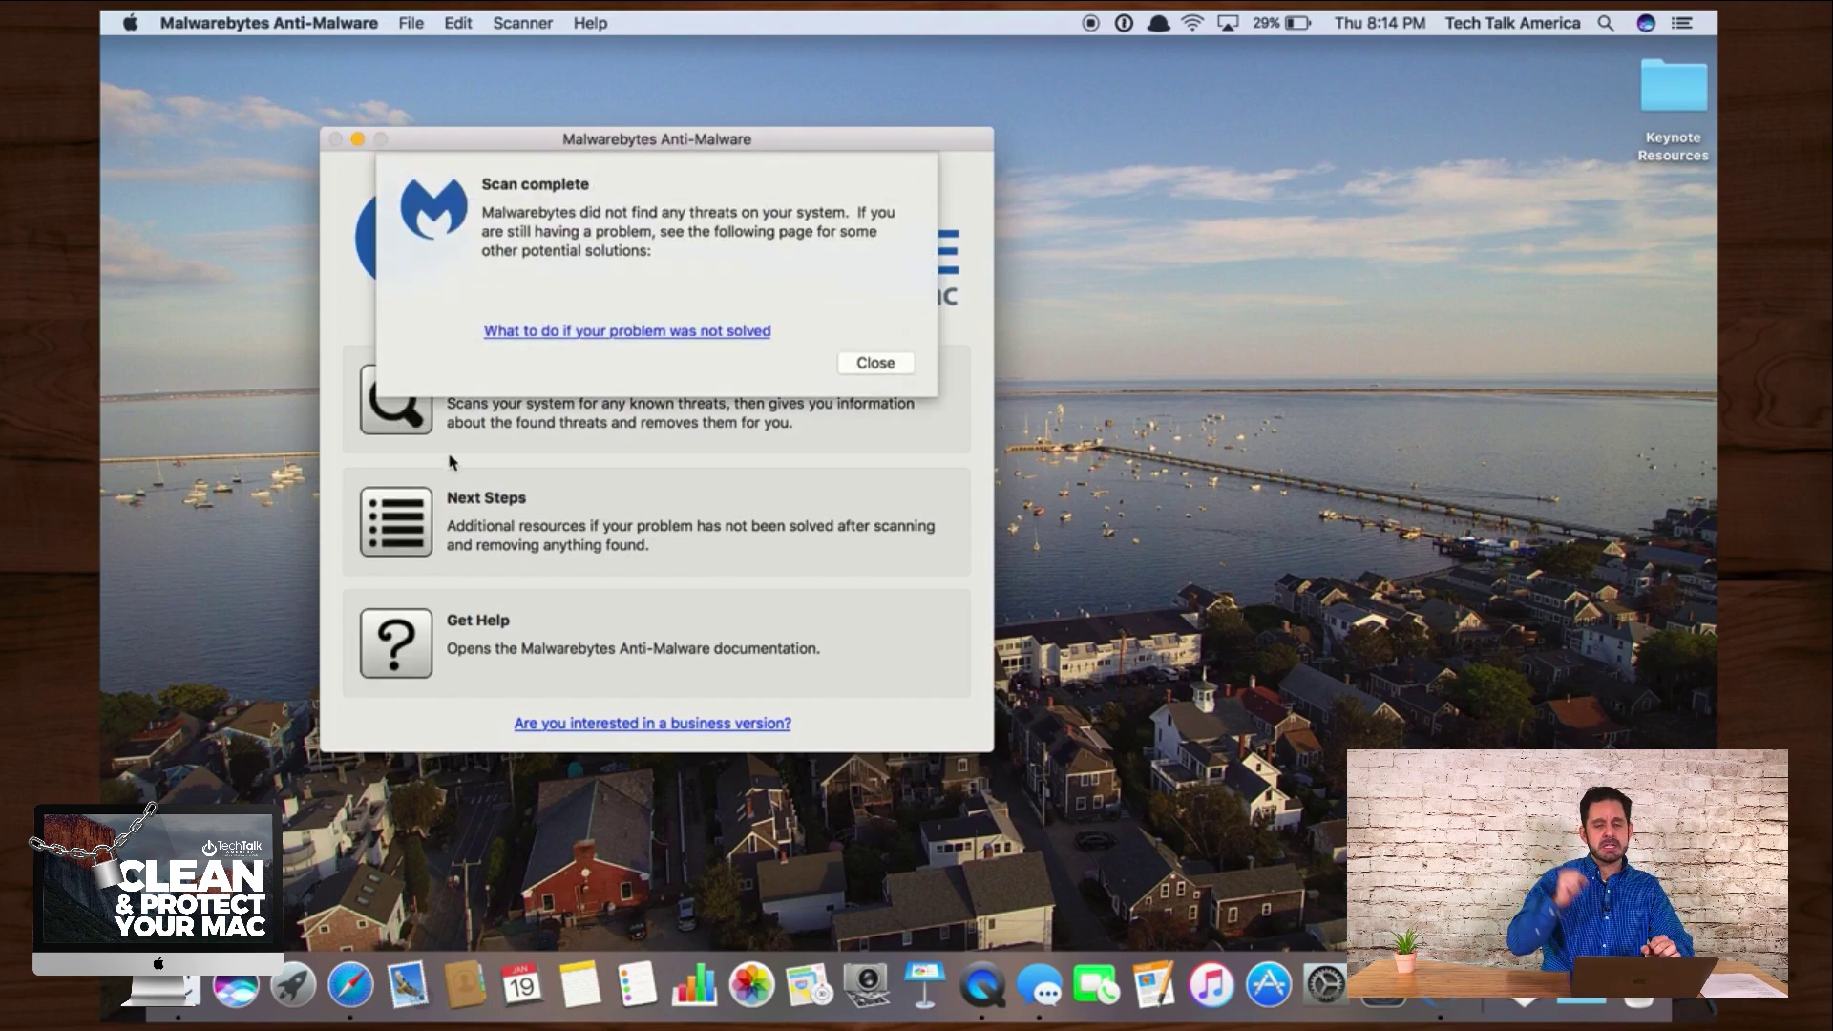
# Step: Dismiss the Malwarebytes Scan complete message, leaving Safari's TechTalk Private Lessons page in front
pyautogui.click(872, 367)
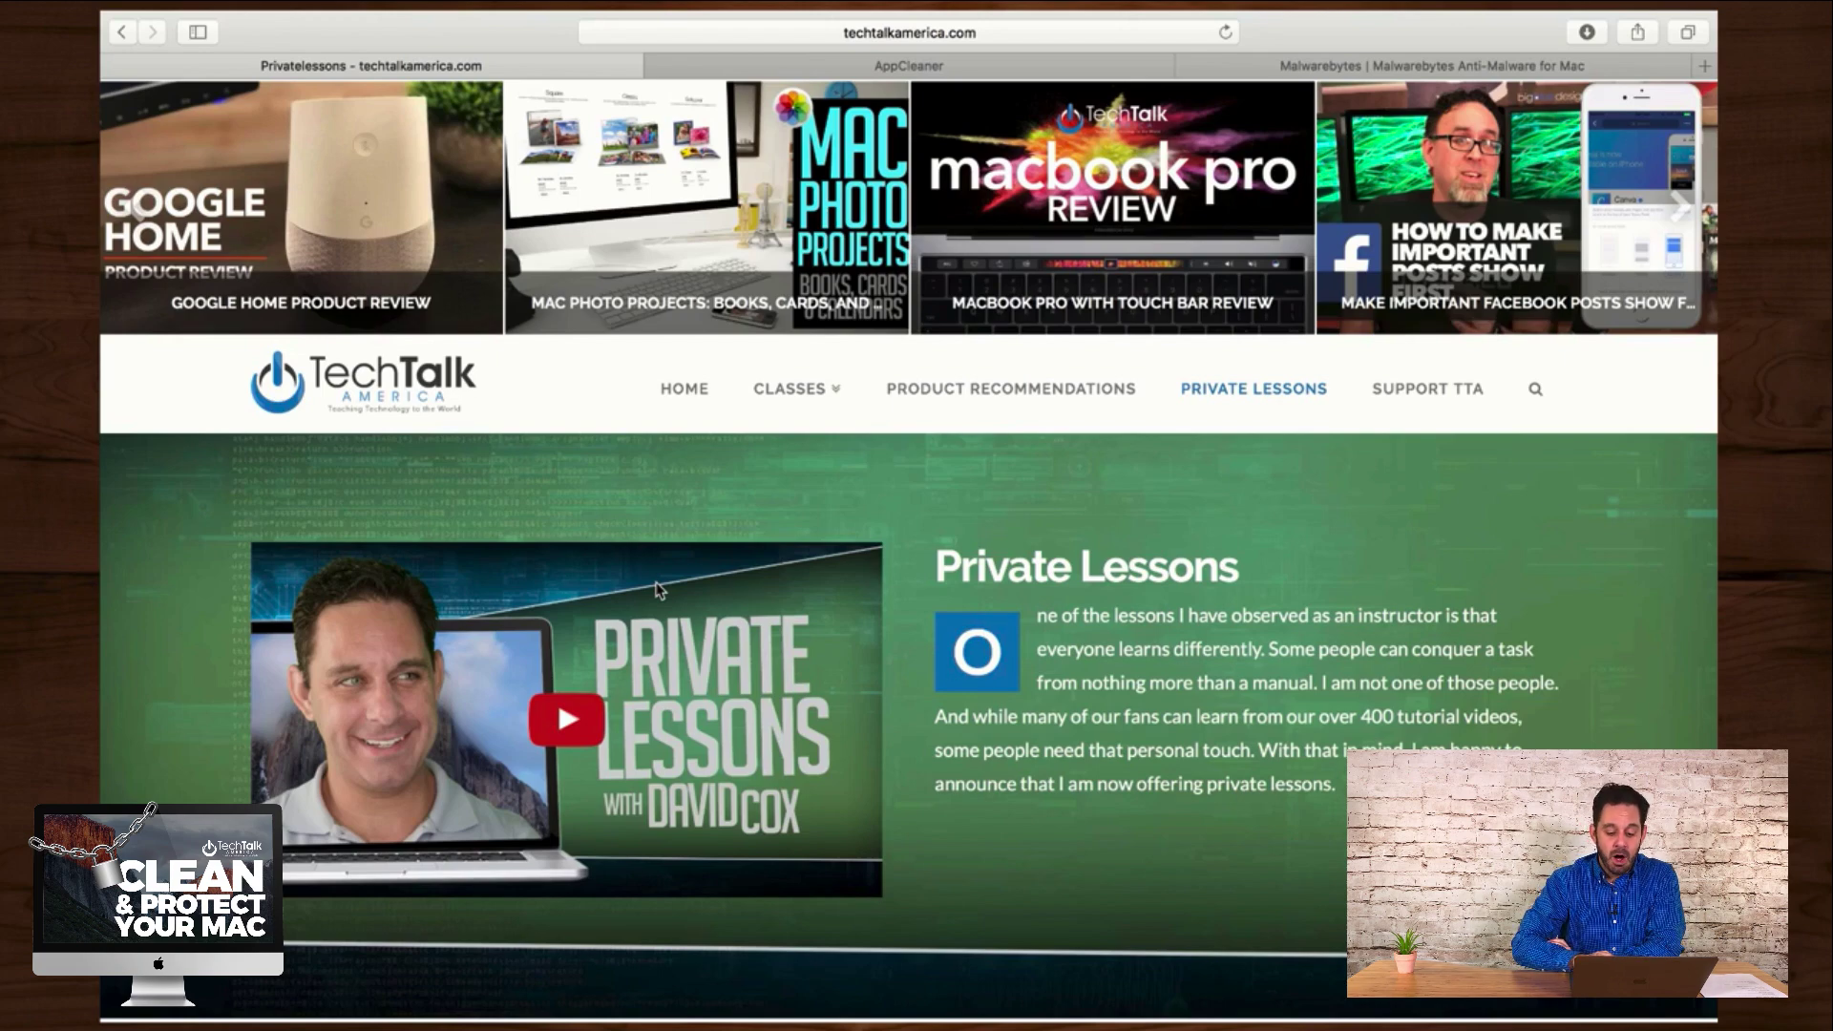
# Step: Scroll the TechTalk Private Lessons page down to the $150/hour steps and topics like Clean Your Mac
pyautogui.scroll(-7, 940, 859)
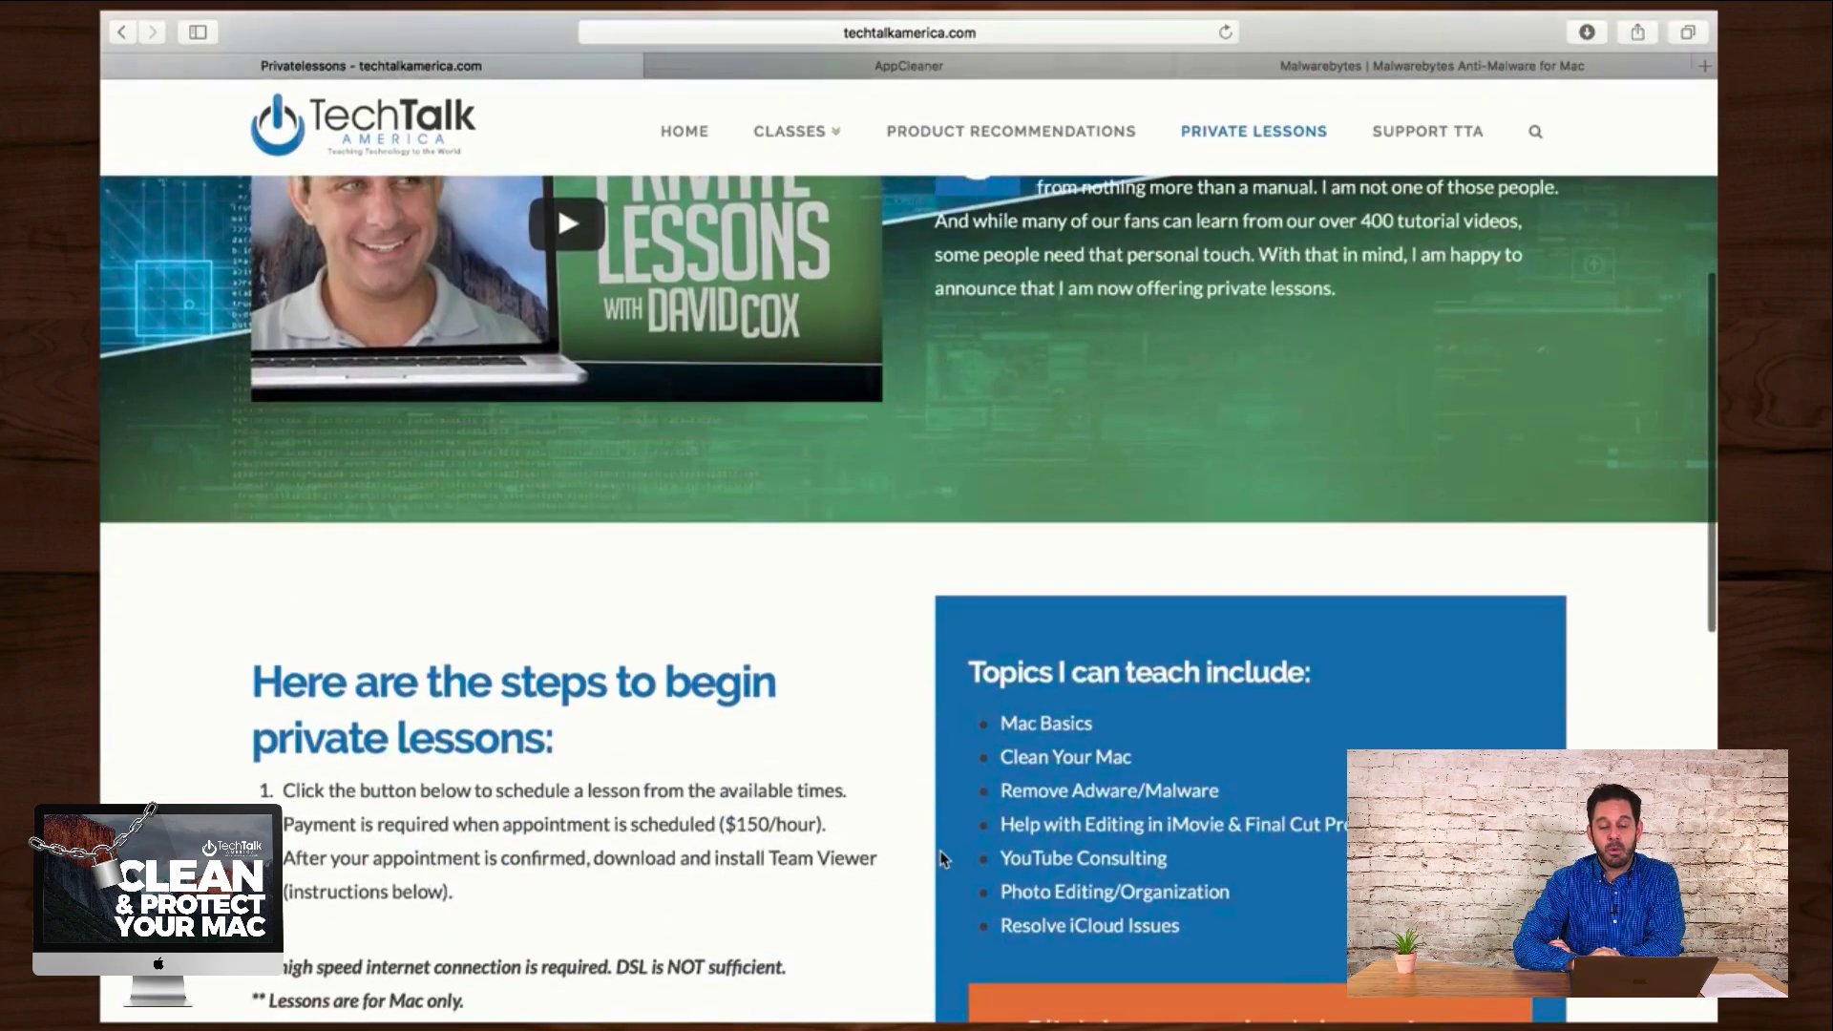
pyautogui.scroll(-2, 941, 859)
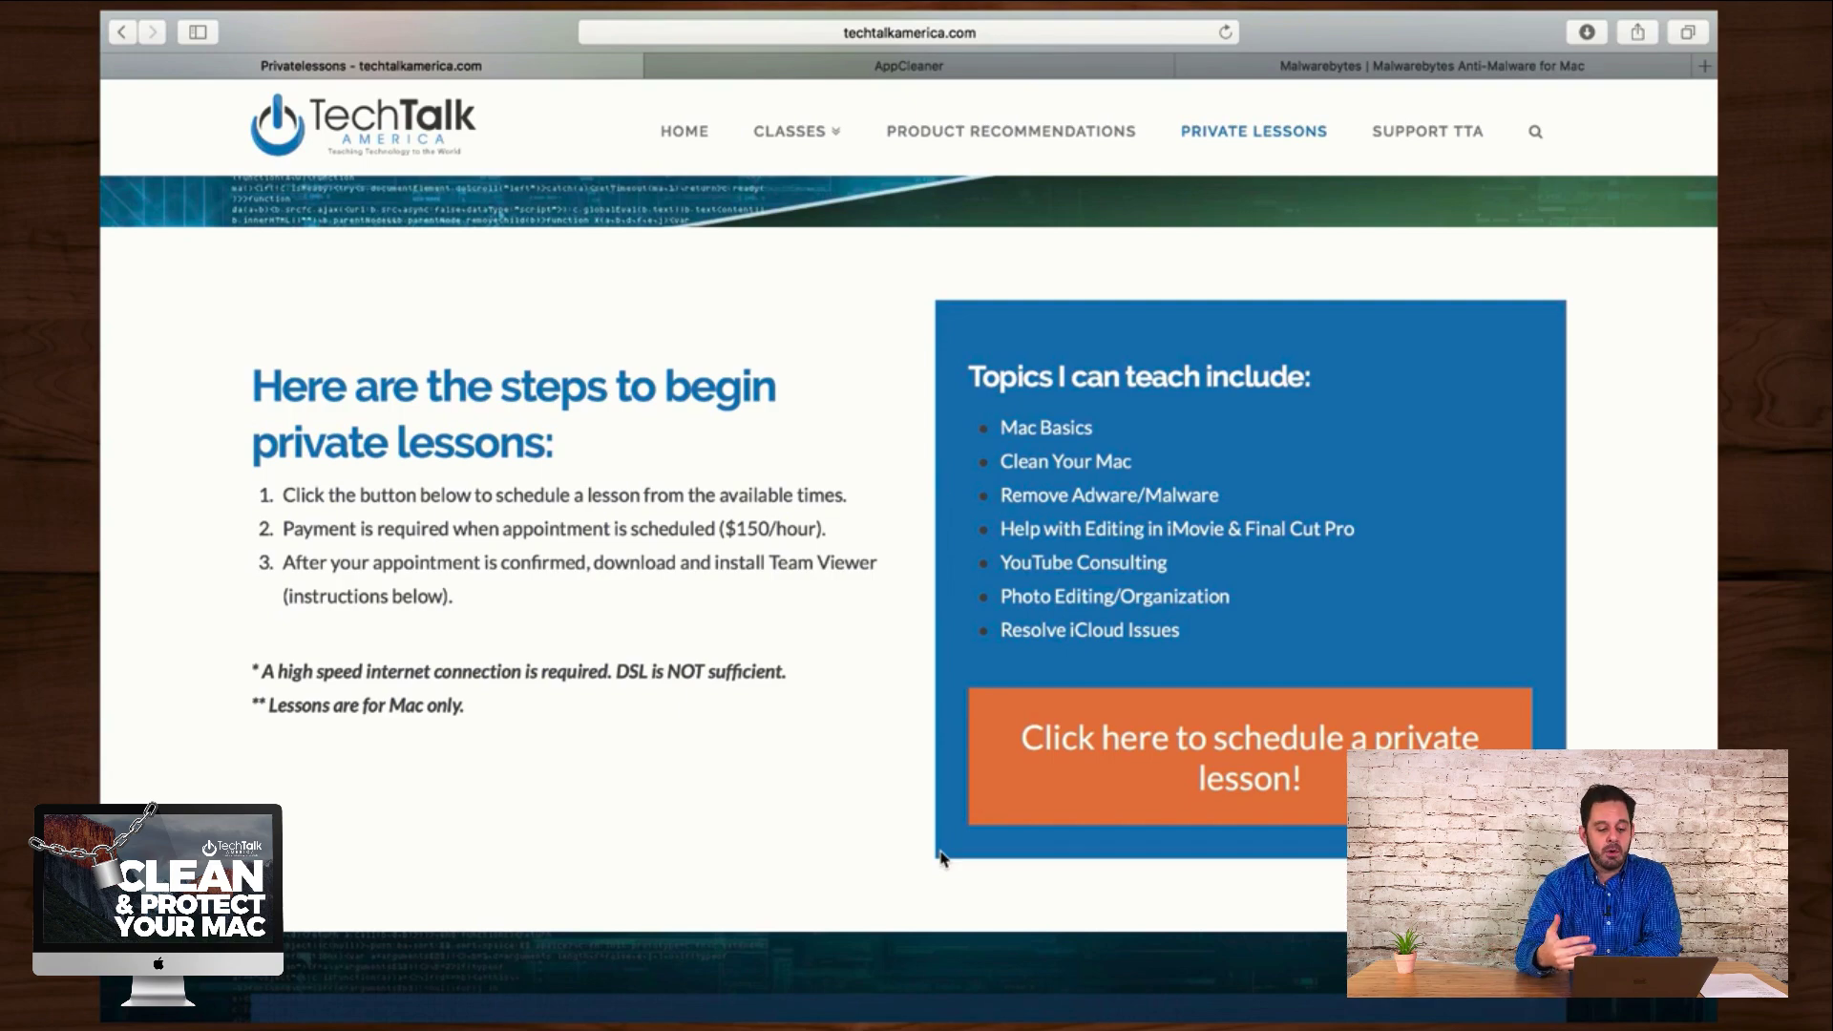
pyautogui.scroll(-10, 940, 857)
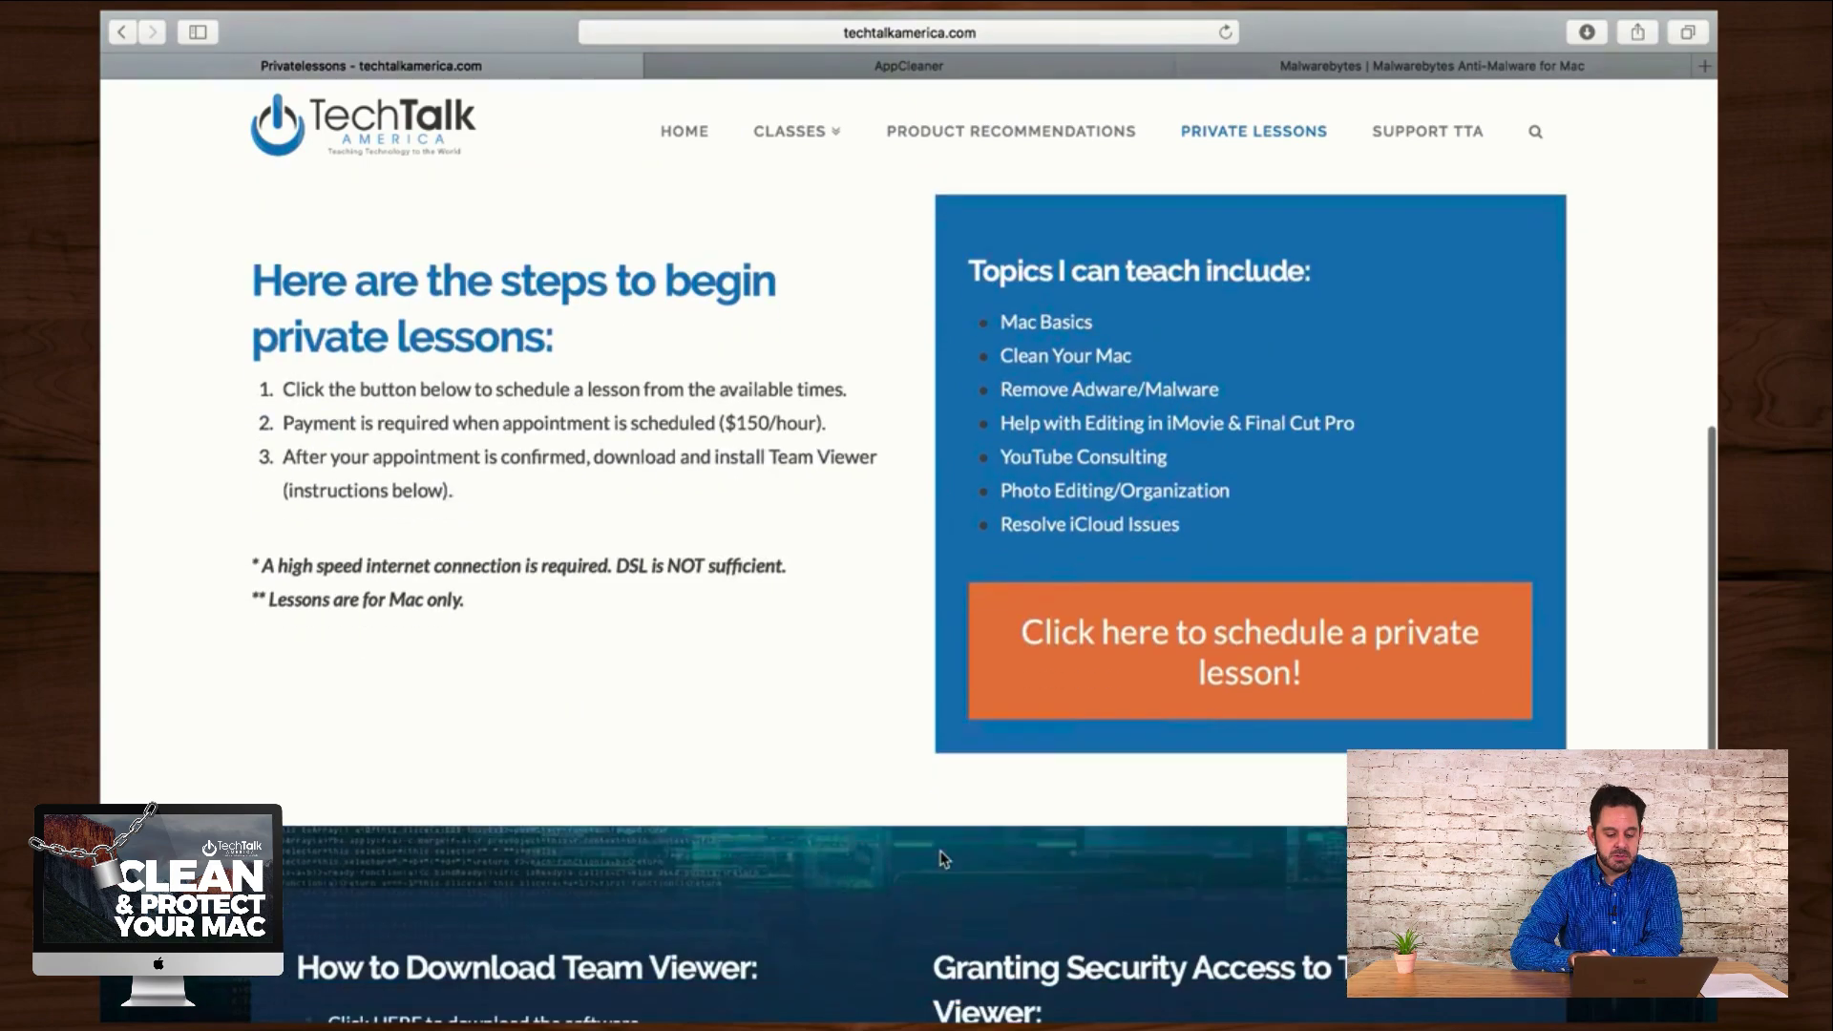